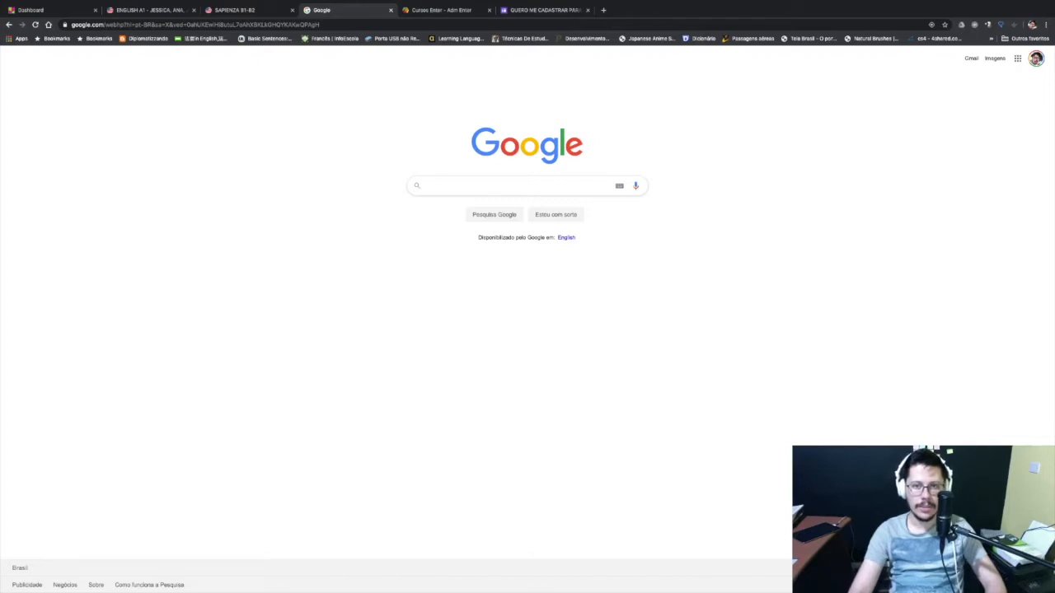
Step: Search Google for "google classroom" and open the Google Classroom site from the results
left_click(519, 186)
left_click(708, 271)
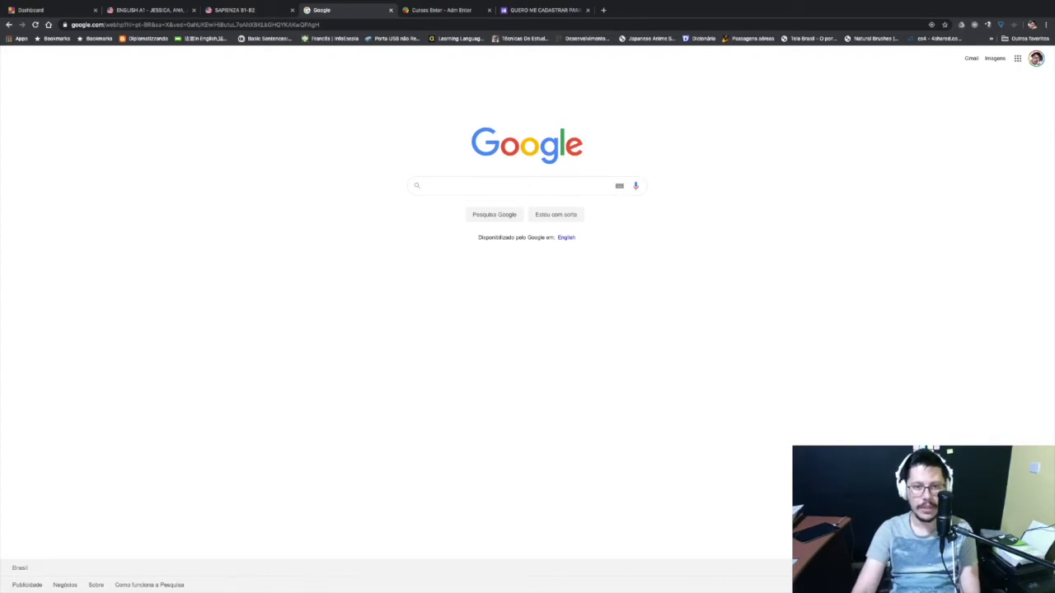
left_click(528, 186)
type("goo")
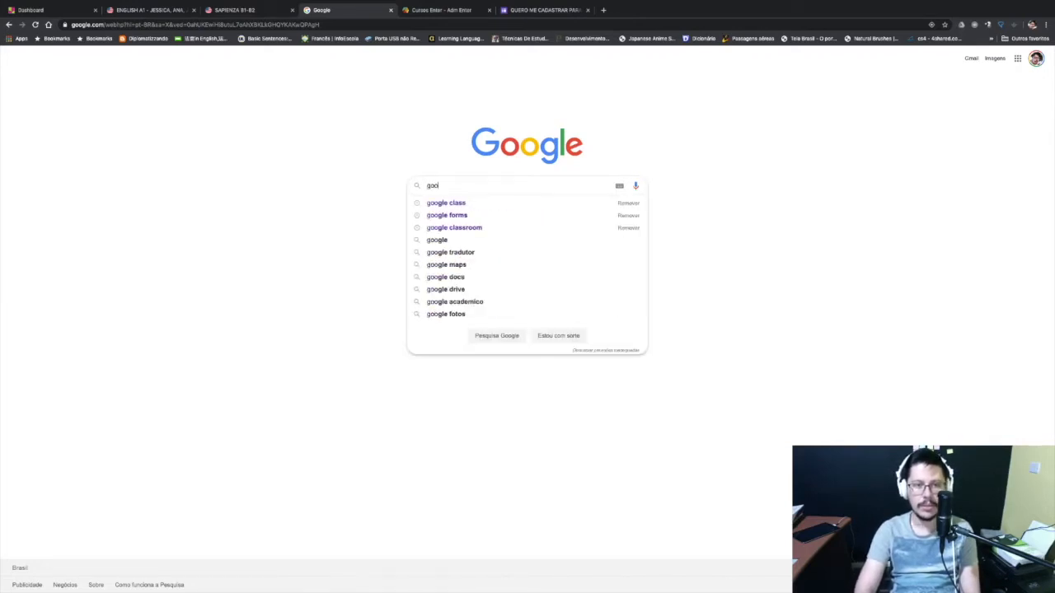
type("gle classroom")
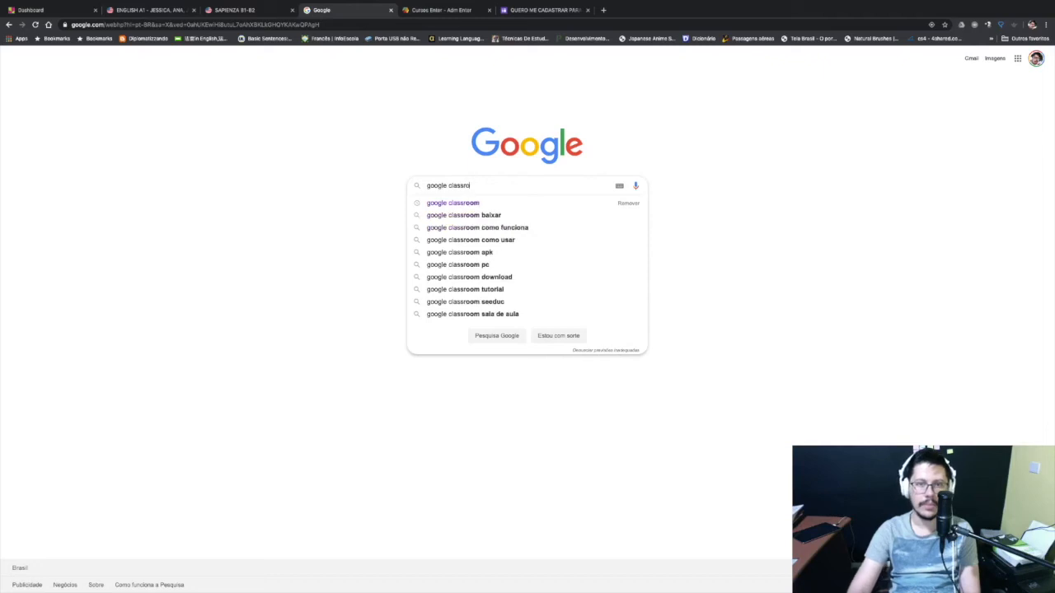
key("Return")
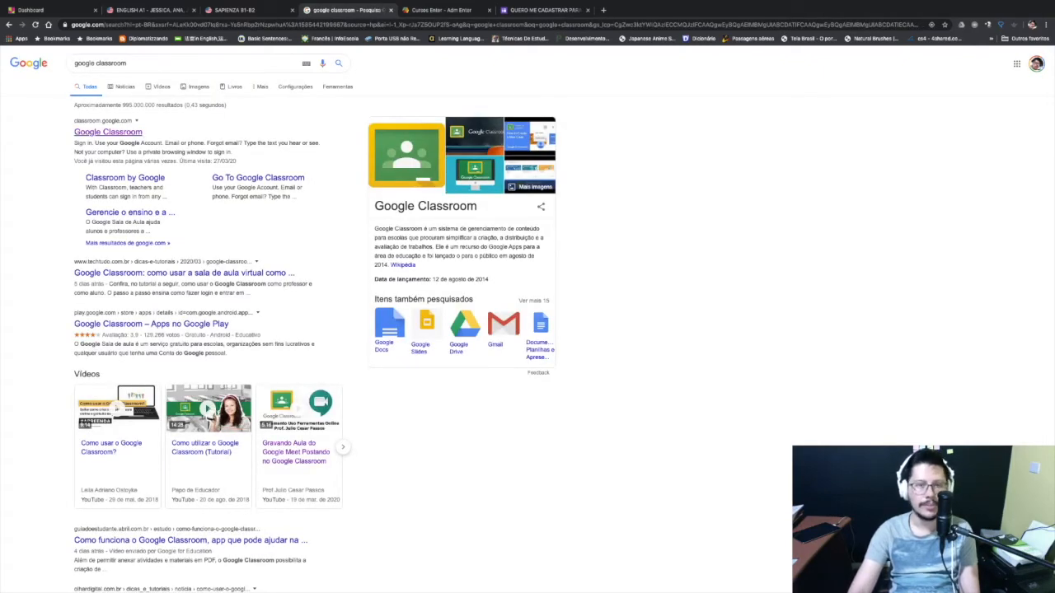
left_click(108, 132)
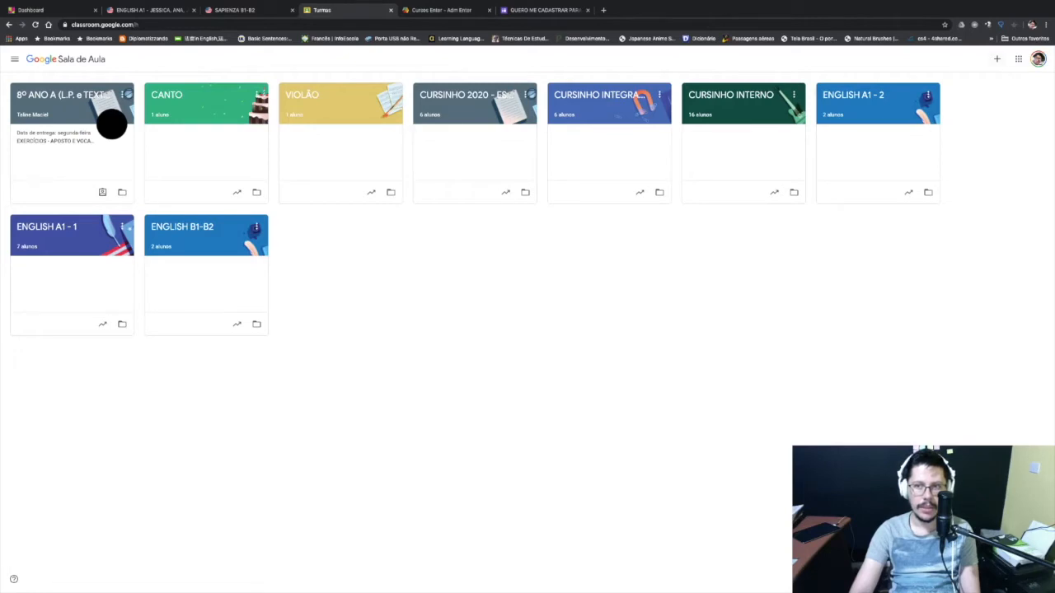
left_click(997, 59)
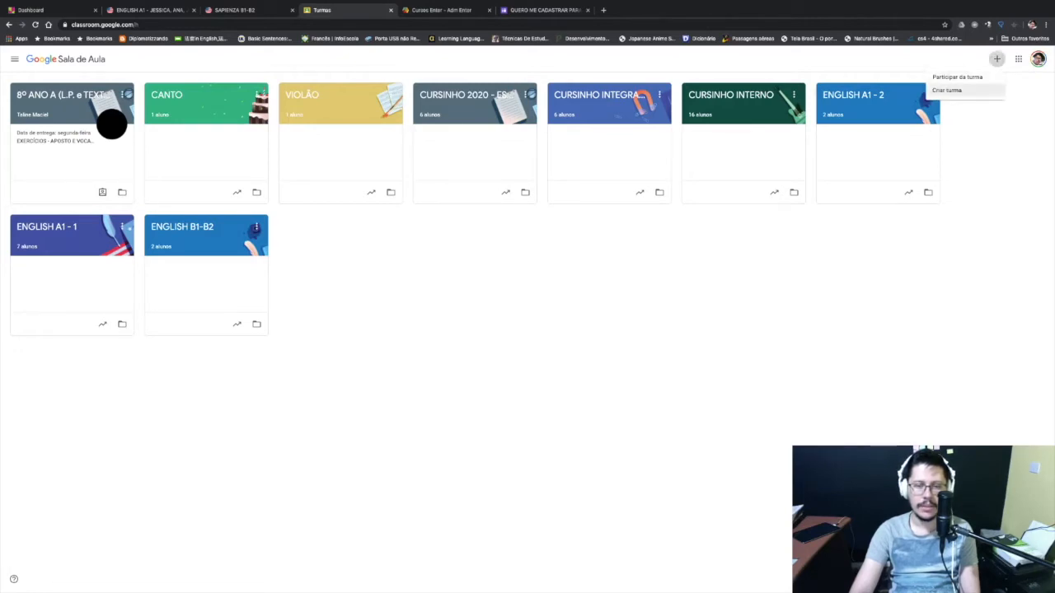
left_click(946, 90)
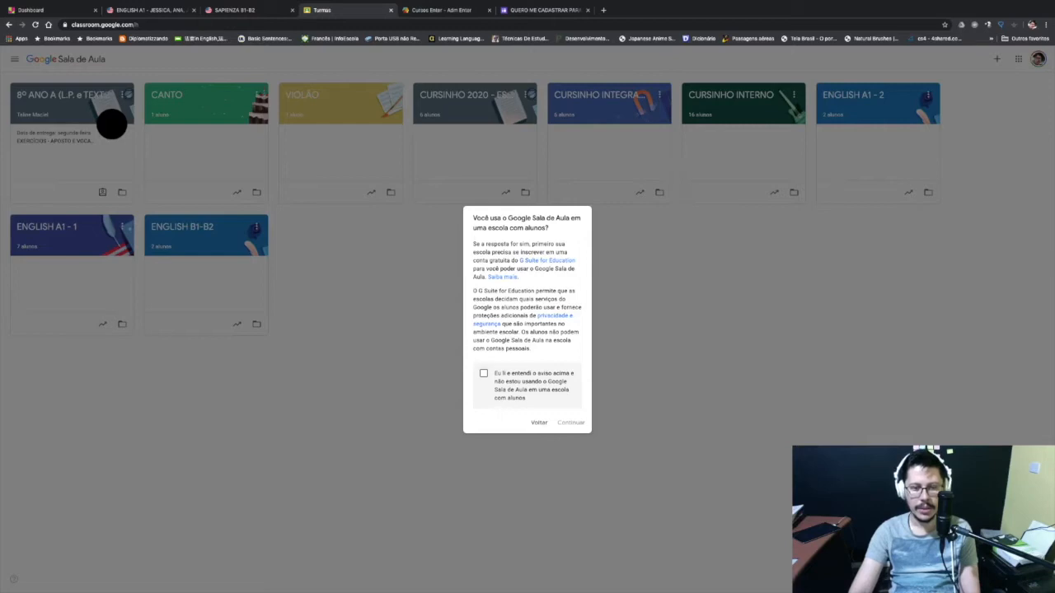
left_click(484, 373)
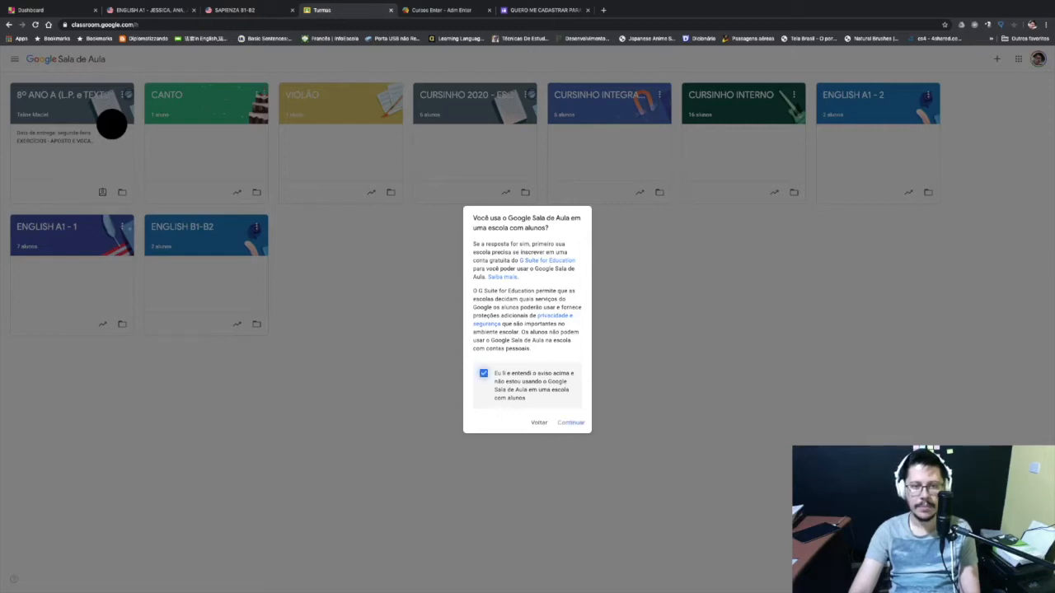
left_click(571, 422)
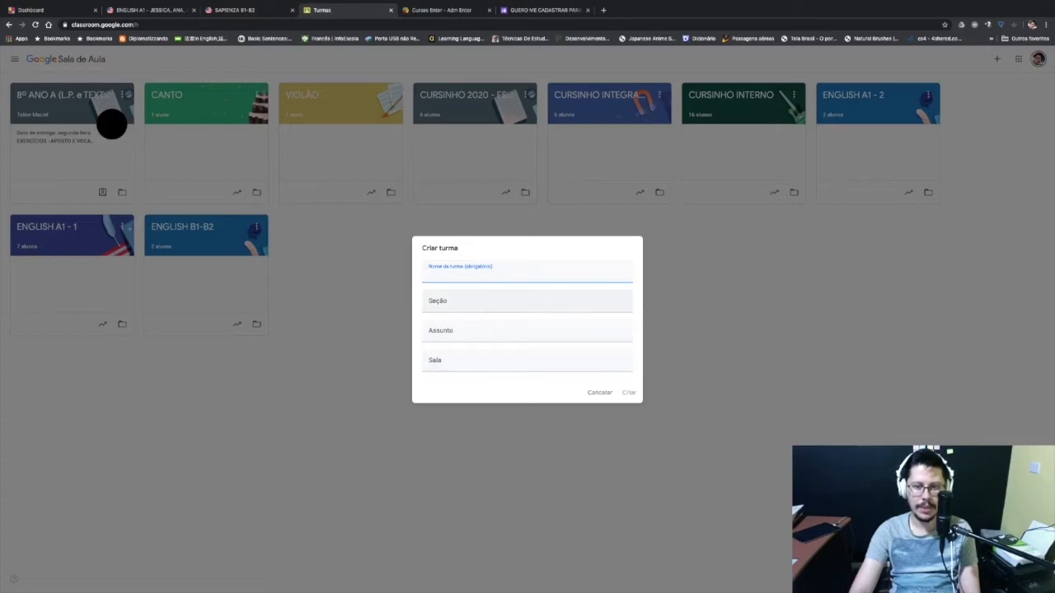
left_click(600, 393)
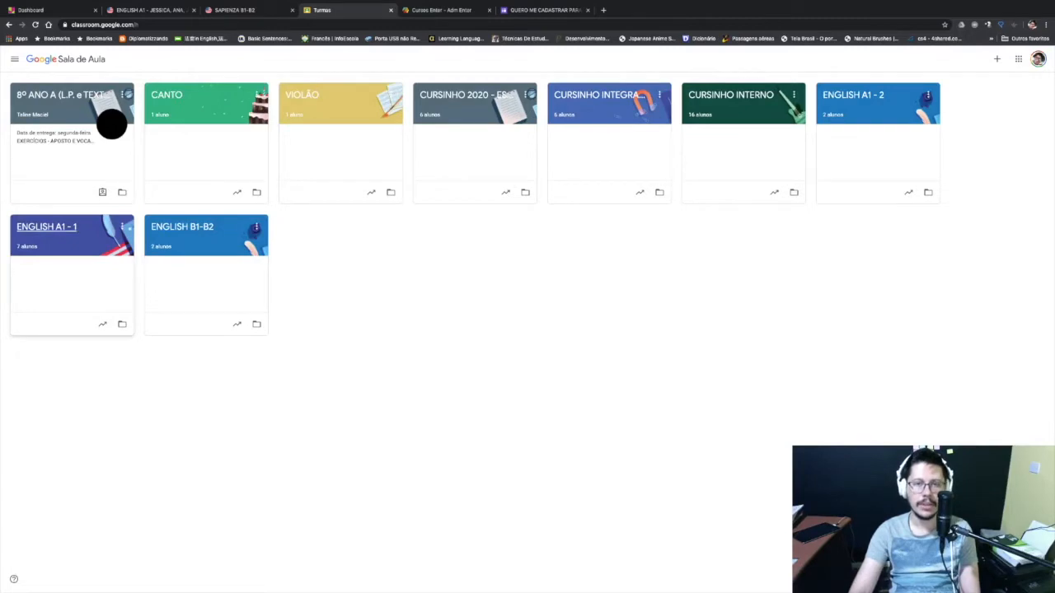
Step: Open the ENGLISH A1 - 1 class and display its class code enlarged
left_click(46, 227)
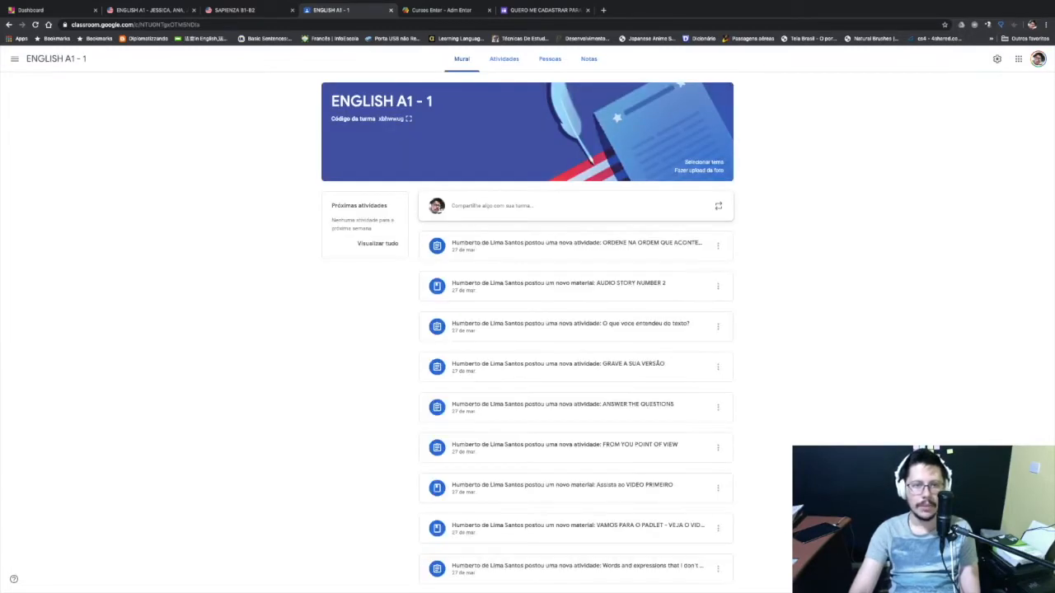
left_click(408, 119)
double_click(458, 320)
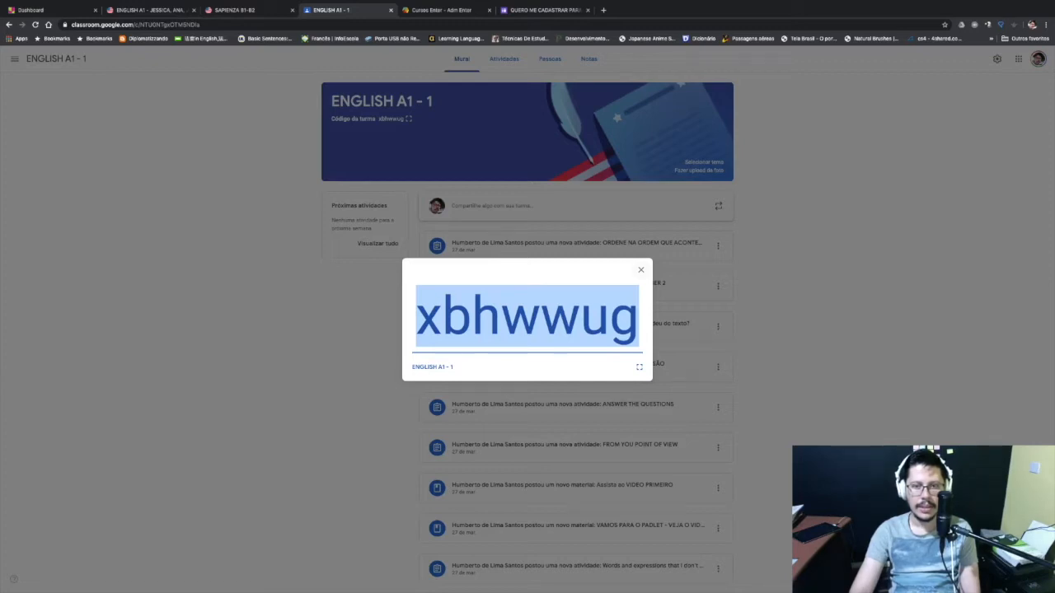
left_click(640, 269)
Step: Look through the theme gallery for the class header, including the Português e História themes
left_click(703, 162)
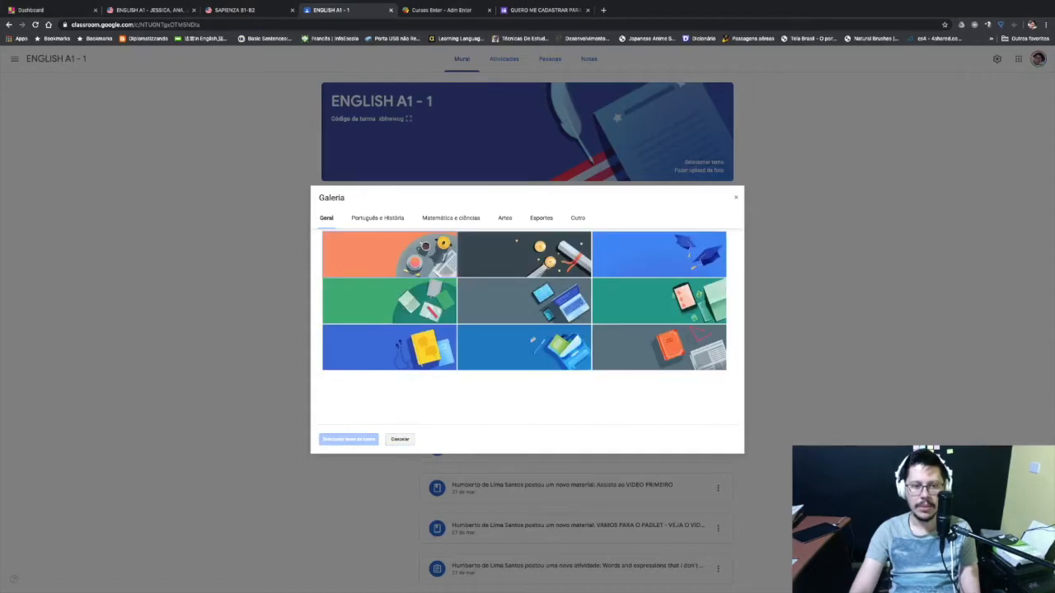
left_click(378, 218)
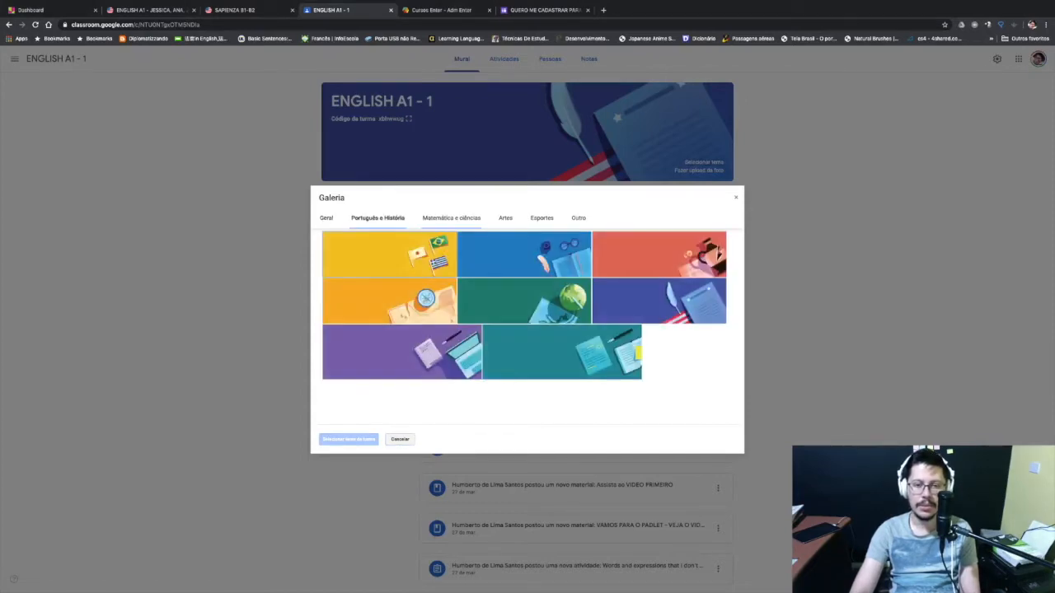
key("Escape")
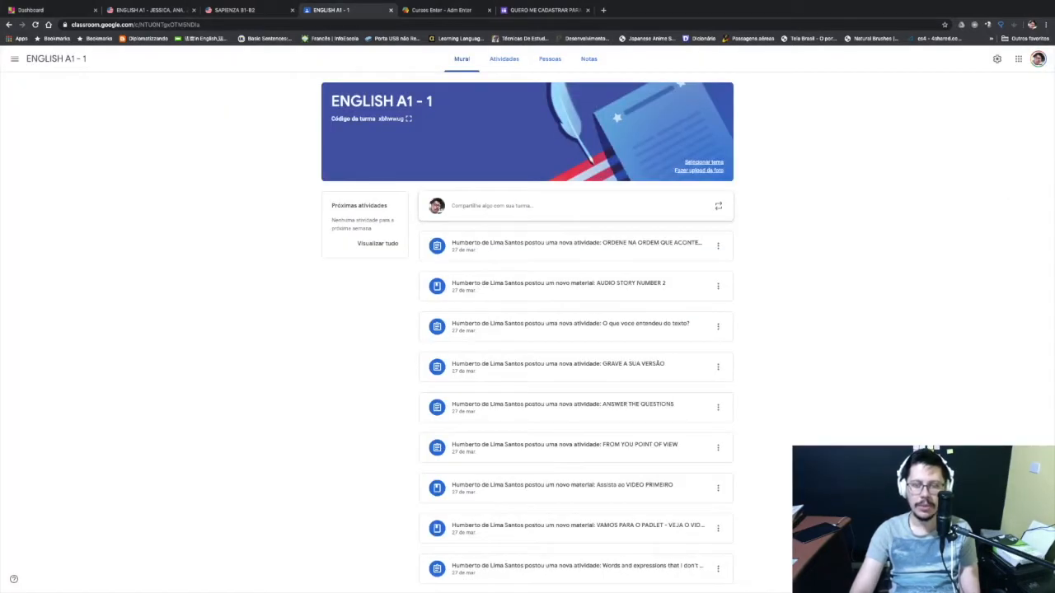
left_click(699, 170)
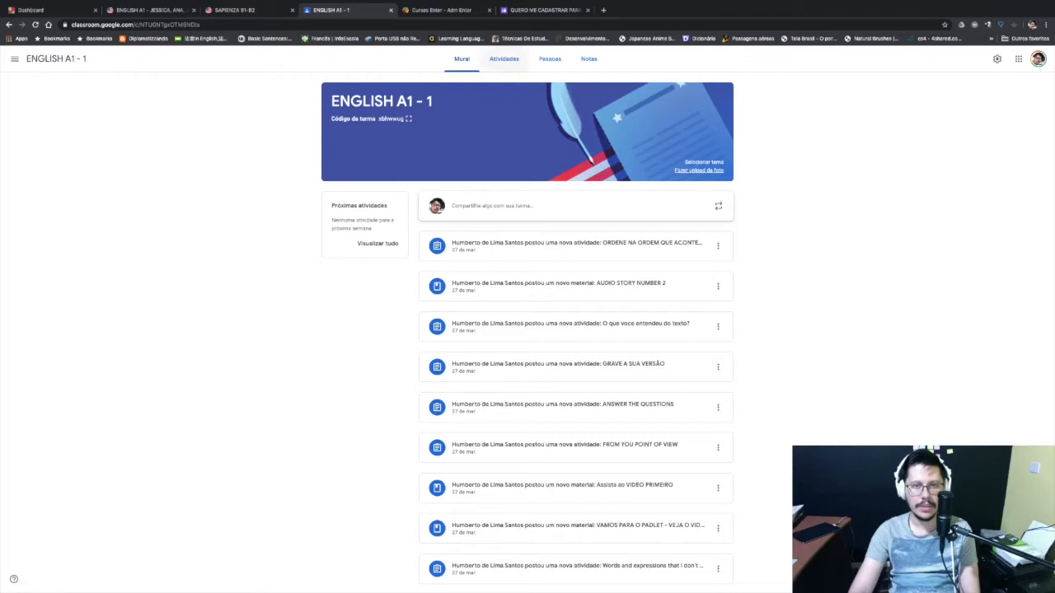
Step: Open the class's Atividades page and review the activities grouped under the story topics
left_click(503, 59)
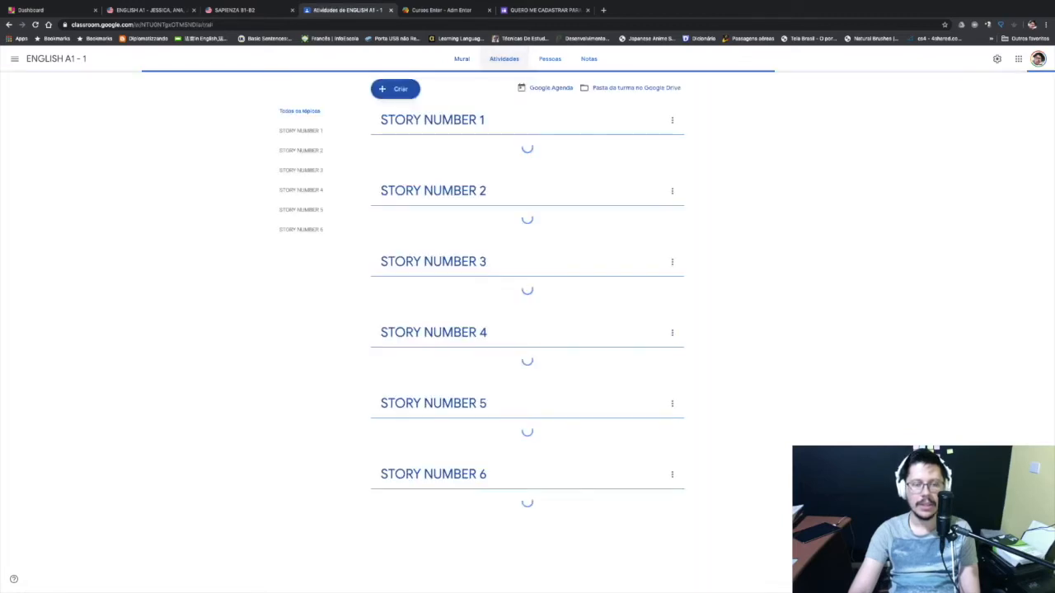
scroll(527, 346, "down", 2)
scroll(528, 291, "down", 9)
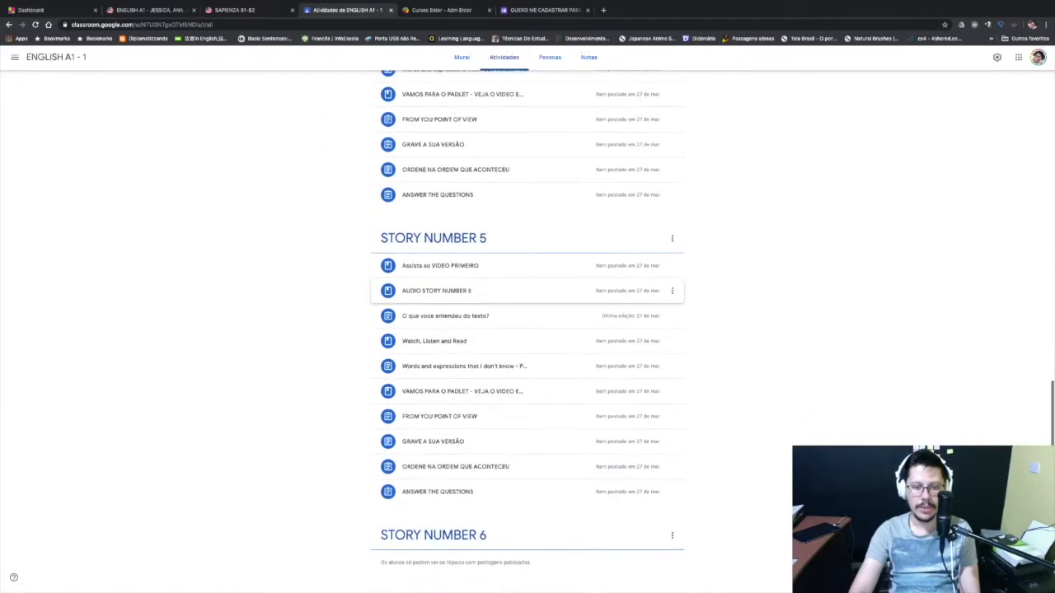
scroll(528, 291, "up", 13)
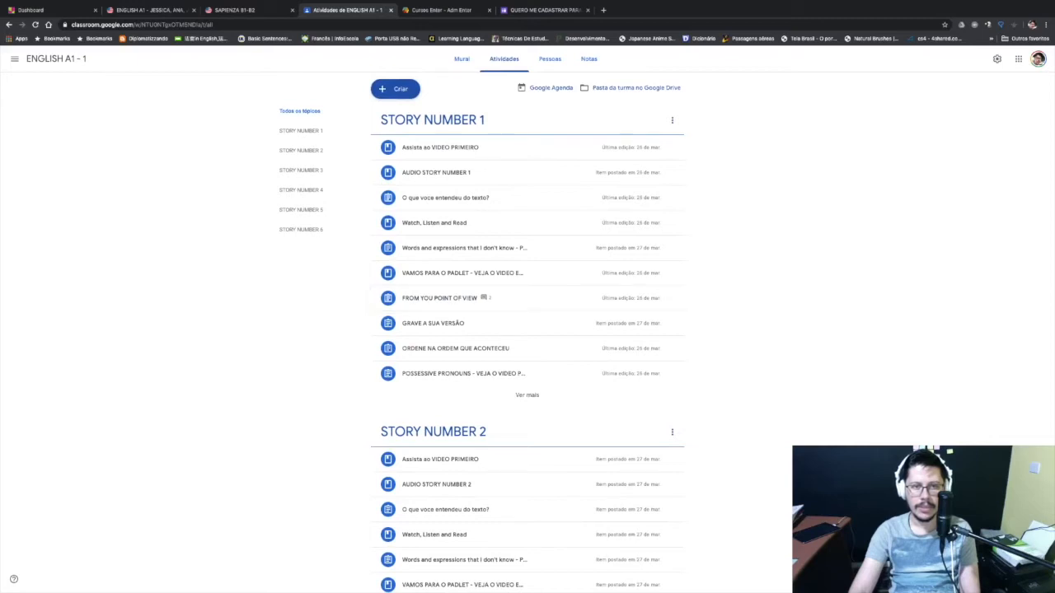
Step: Examine the types of classwork that can be created and the posts listed under each story topic
left_click(395, 88)
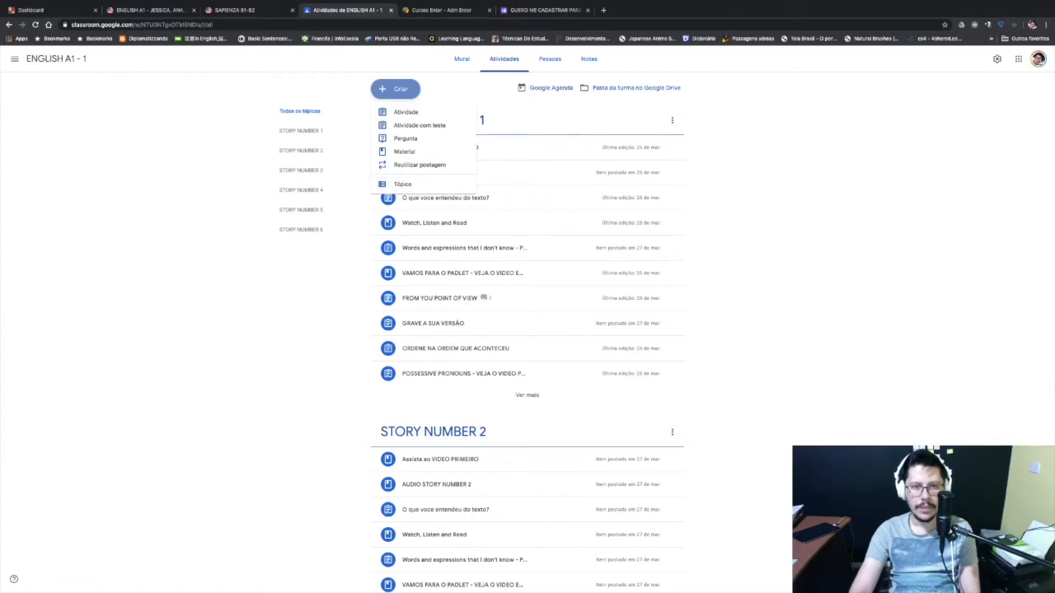
key("Escape")
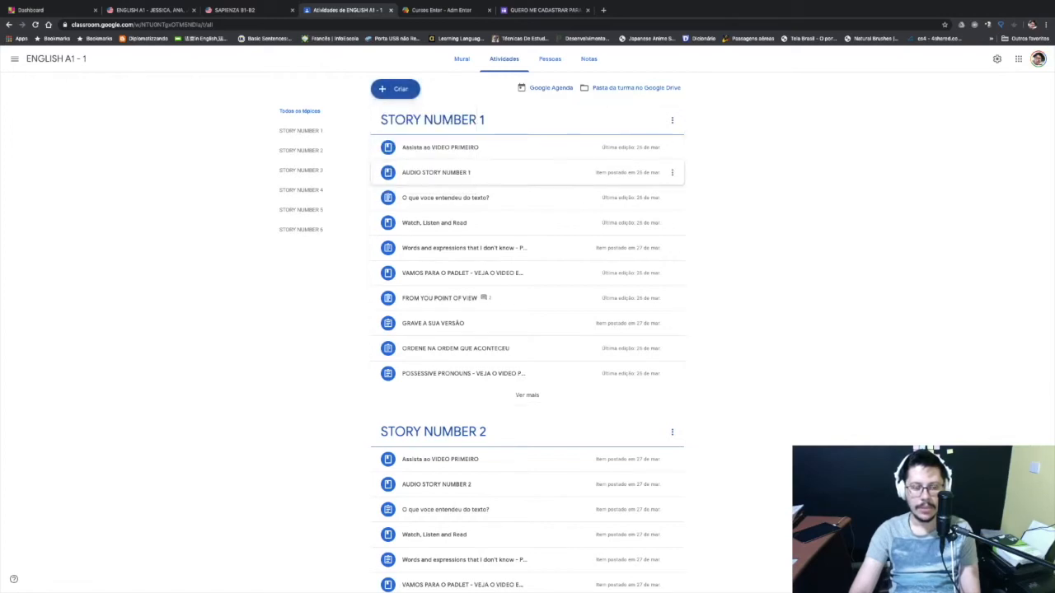
scroll(527, 149, "down", 5)
scroll(527, 157, "down", 5)
scroll(528, 156, "up", 10)
scroll(528, 297, "down", 1)
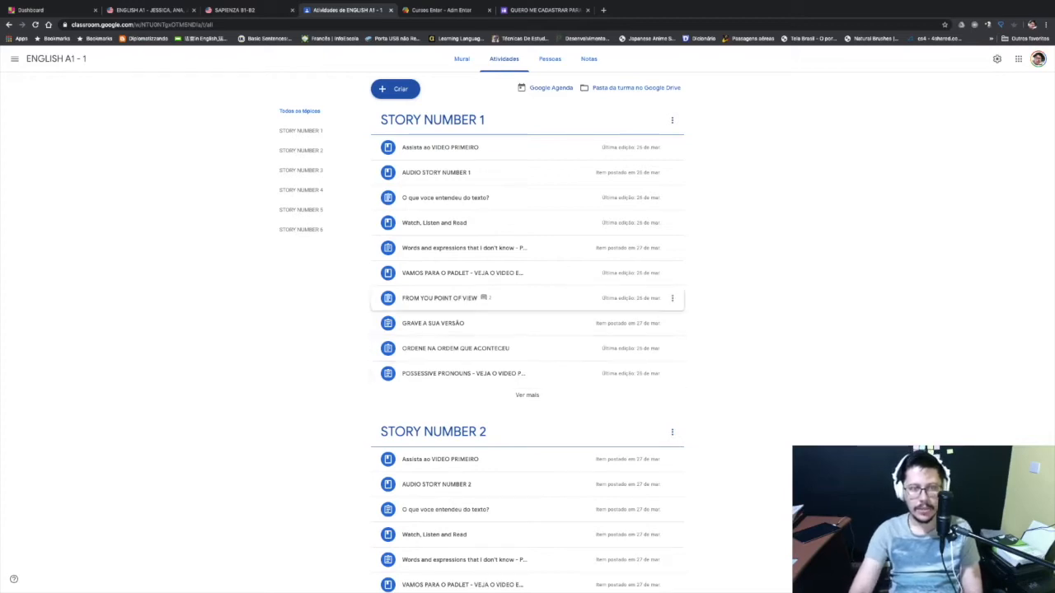
Step: Start a new Atividade for the class and check the topics it can be assigned to
left_click(398, 89)
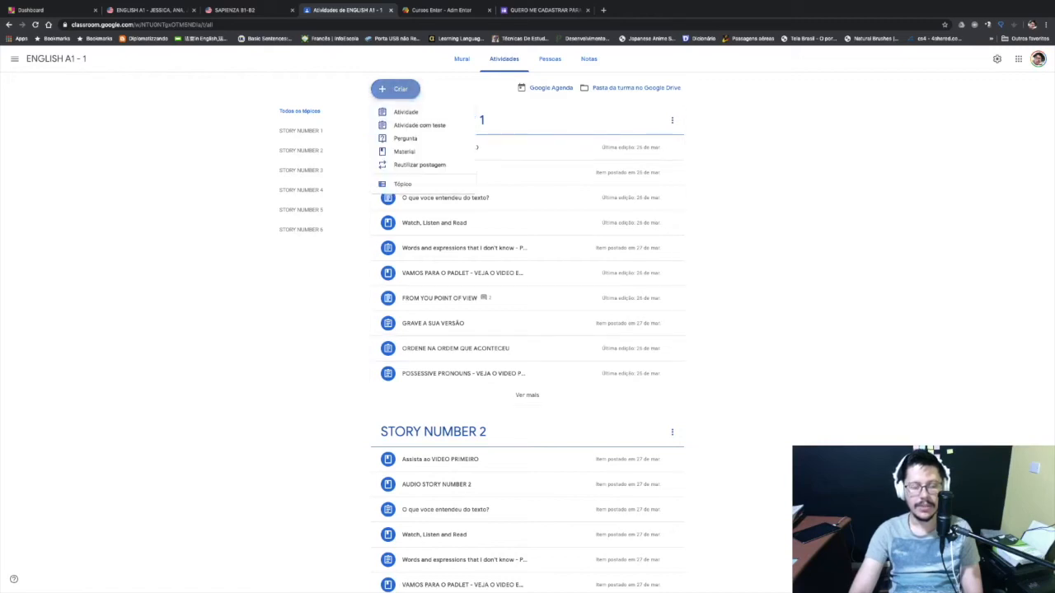
left_click(405, 112)
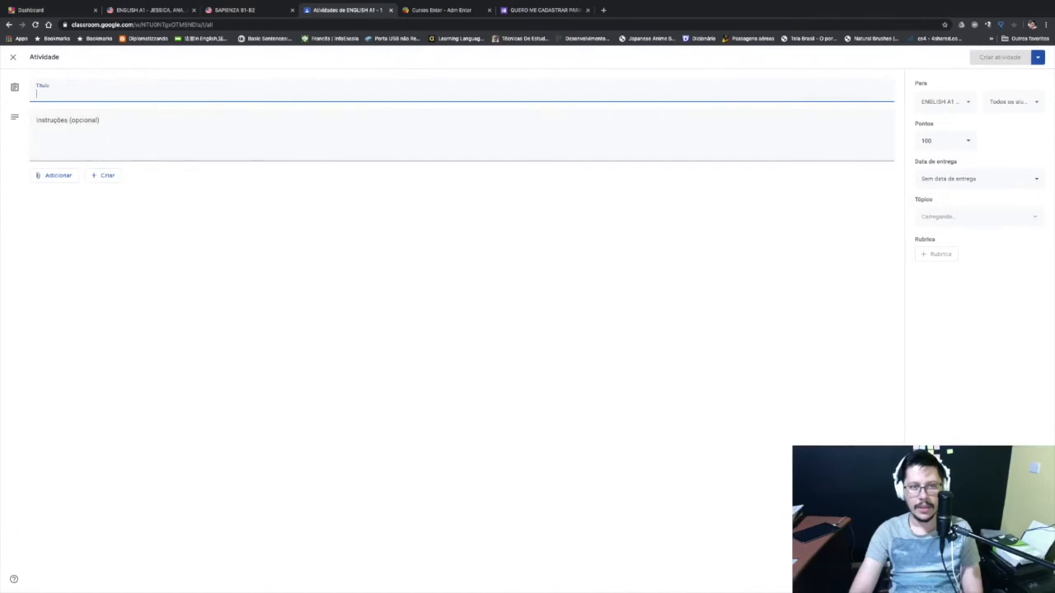
left_click(980, 216)
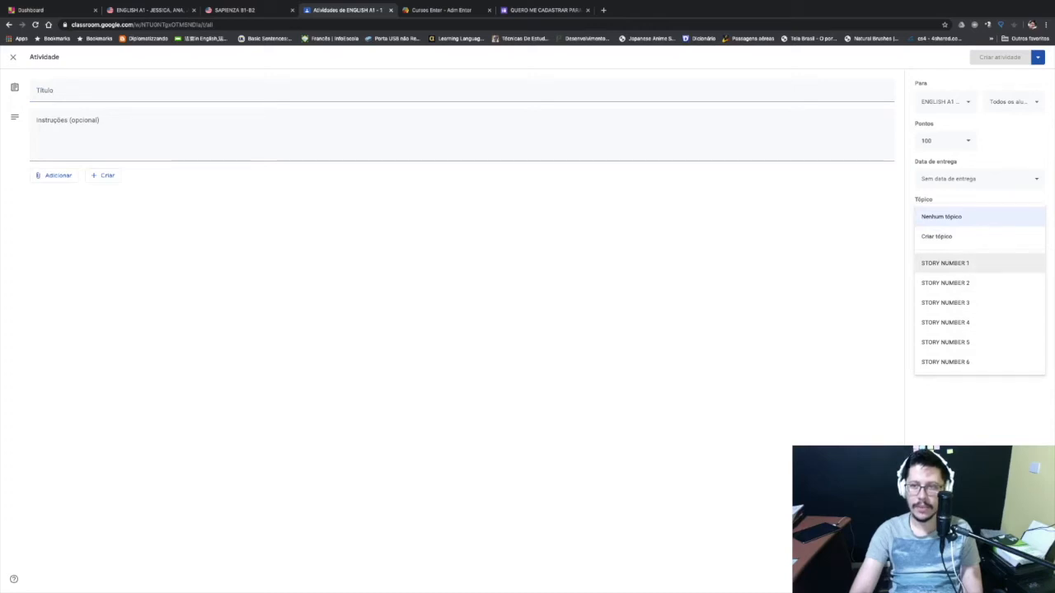
left_click(948, 395)
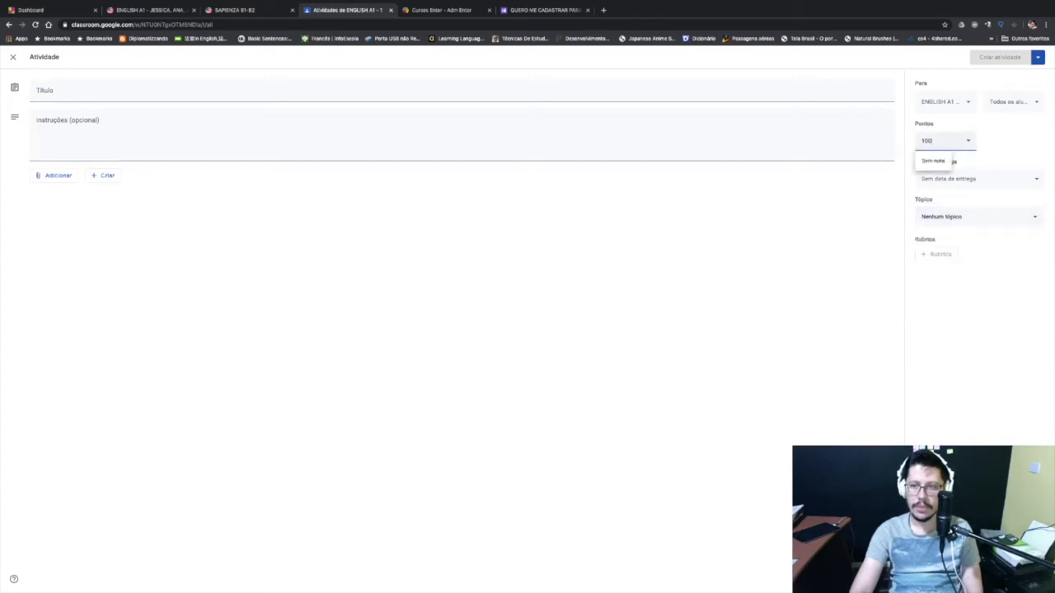
Step: Set the new activity's points to 20
key("ctrl+a")
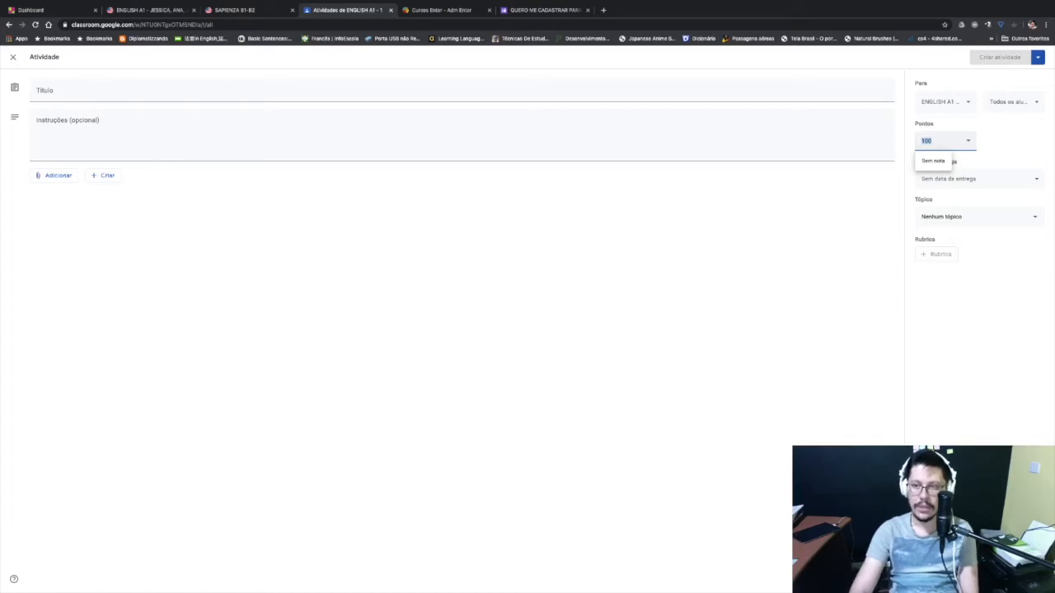
type("20")
left_click(945, 141)
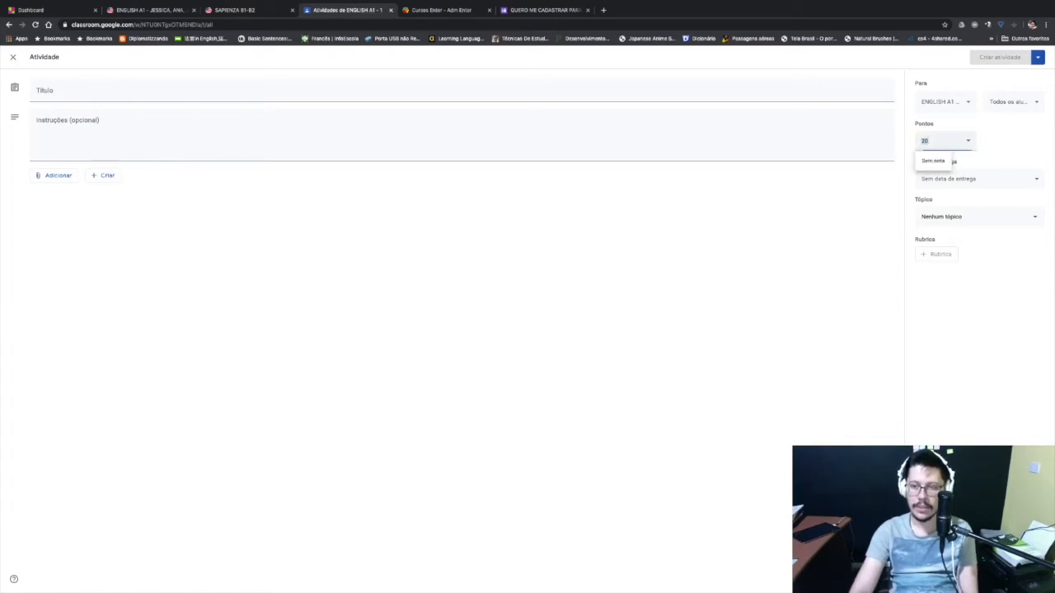
left_click(977, 329)
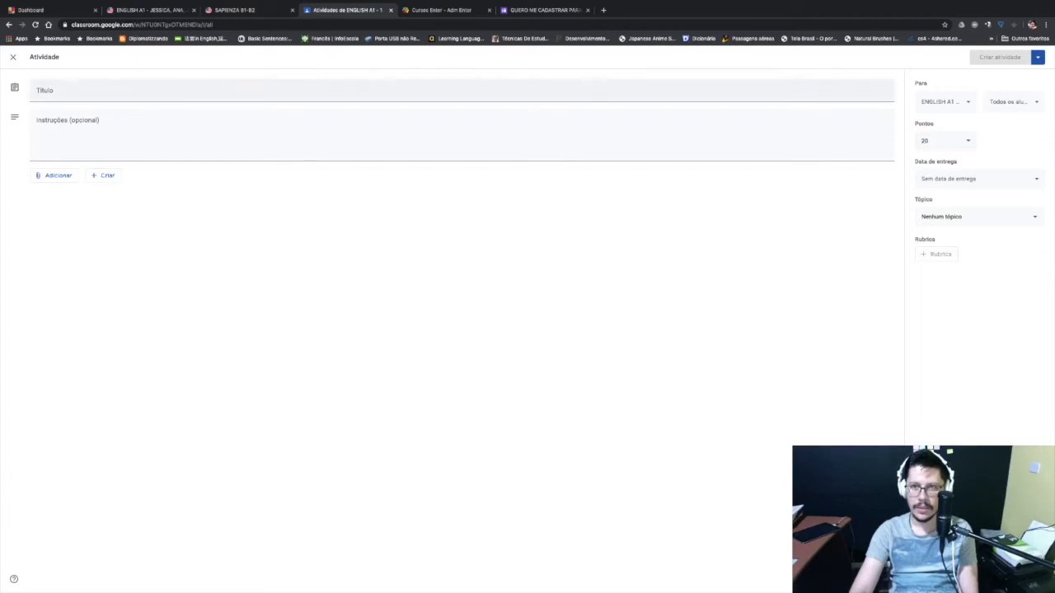
left_click(944, 141)
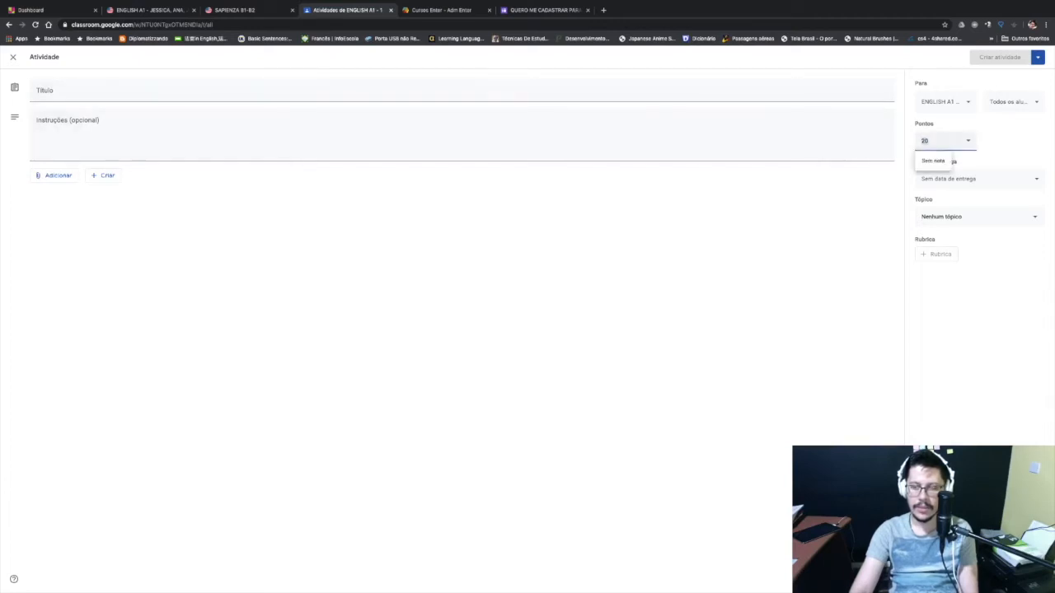
left_click(944, 141)
left_click(944, 141)
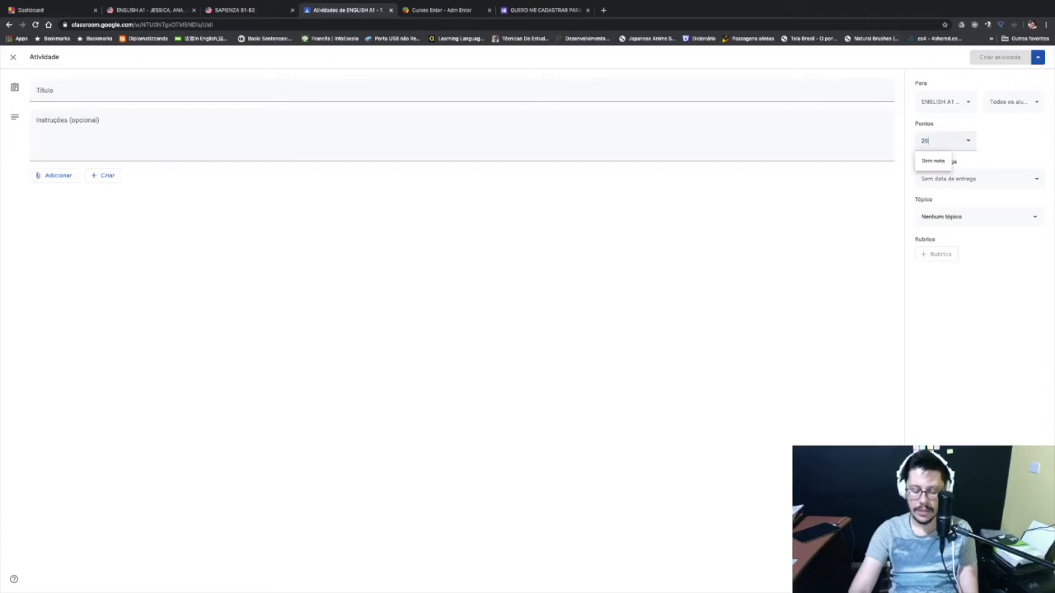
left_click(944, 141)
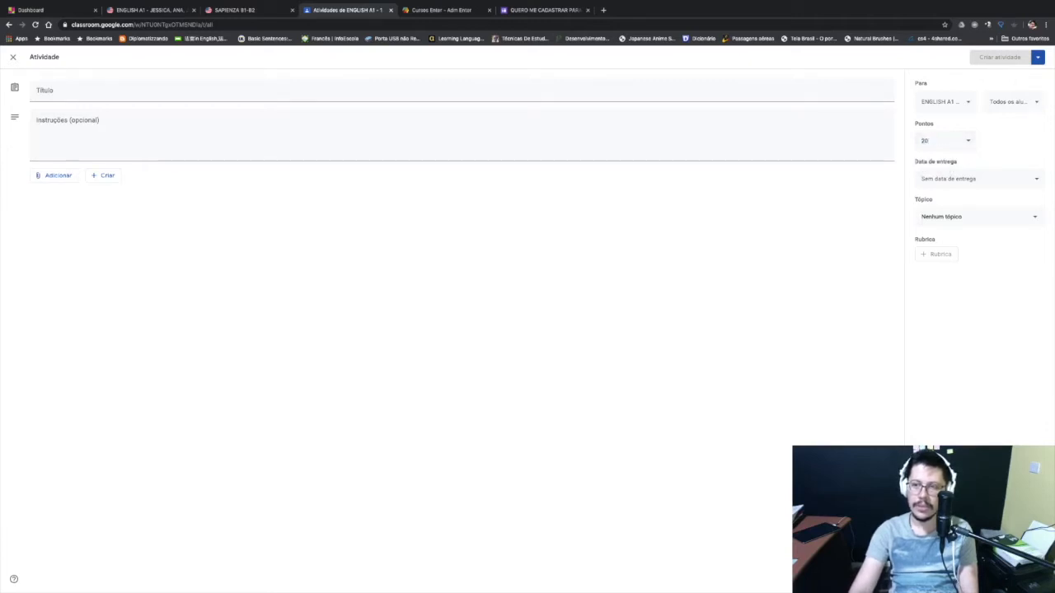
Step: Deselect all students as recipients of the new activity
left_click(1013, 101)
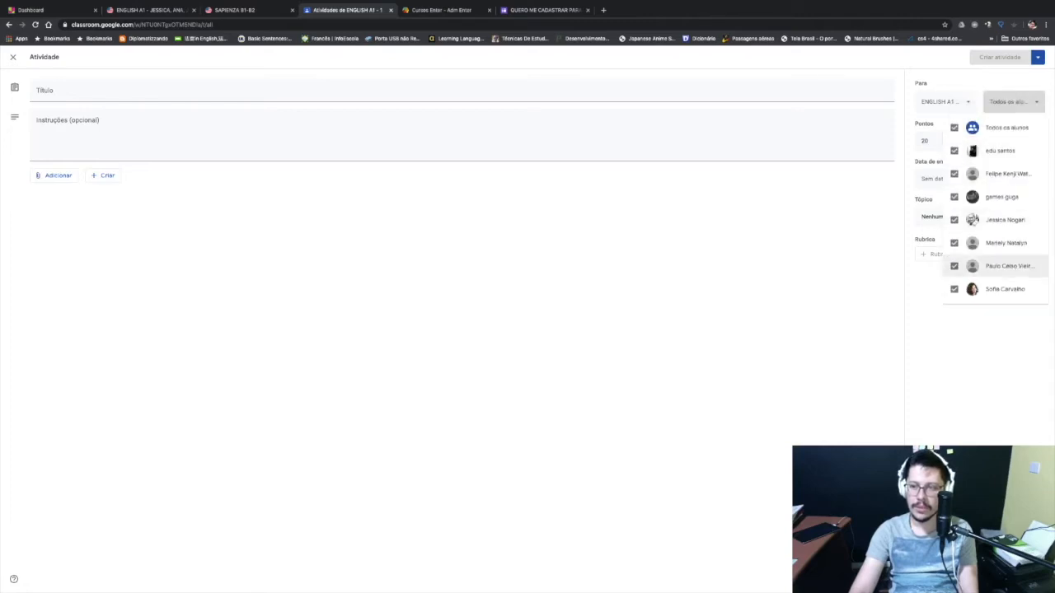
left_click(989, 128)
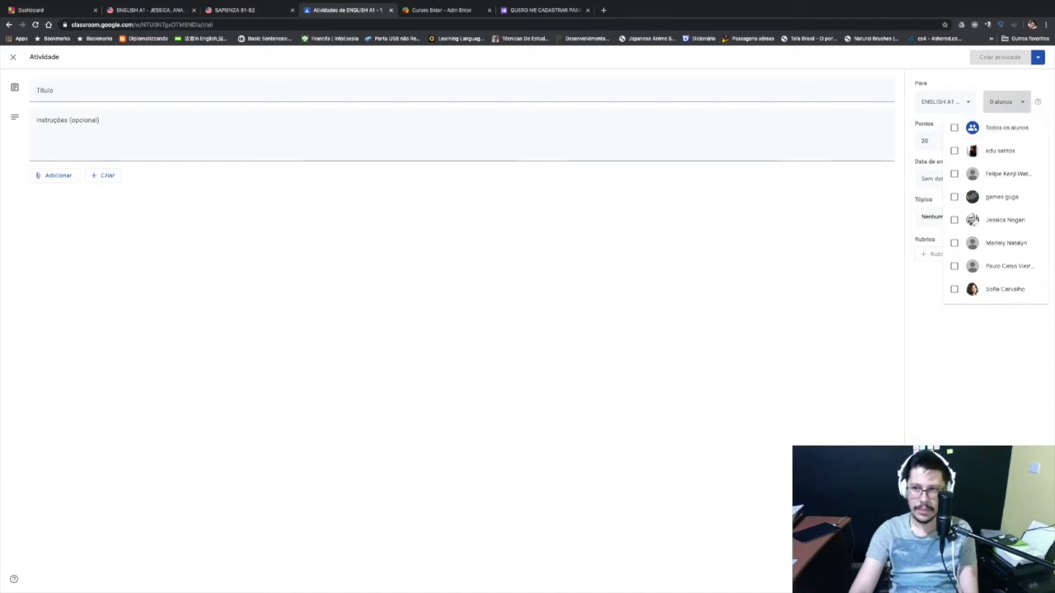
key("Escape")
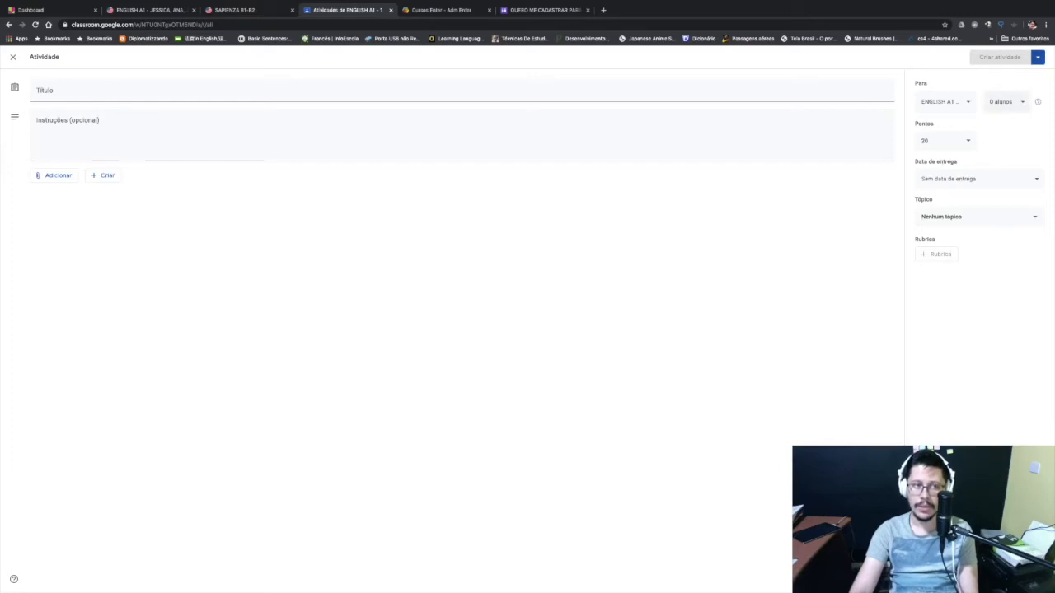
Step: Check the list of students who can receive the activity and its title and instructions fields
left_click(980, 101)
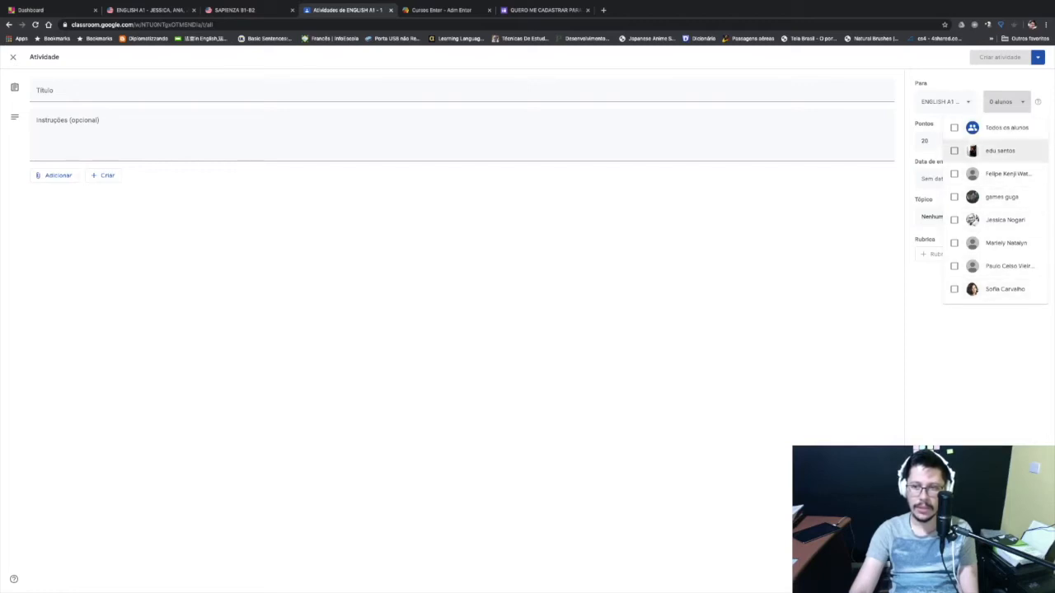
left_click(1006, 101)
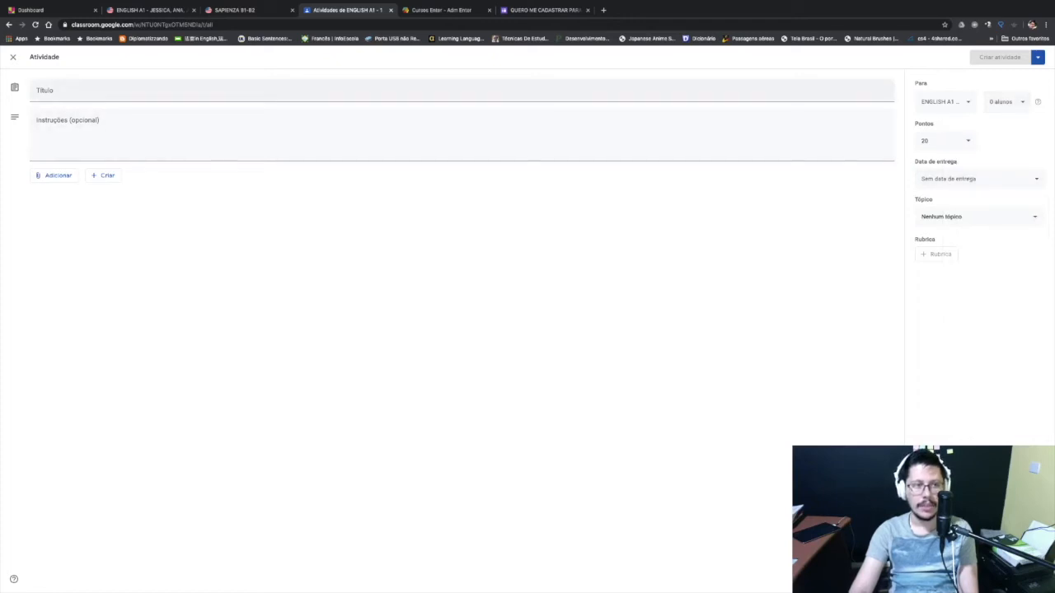
left_click(206, 90)
left_click(206, 134)
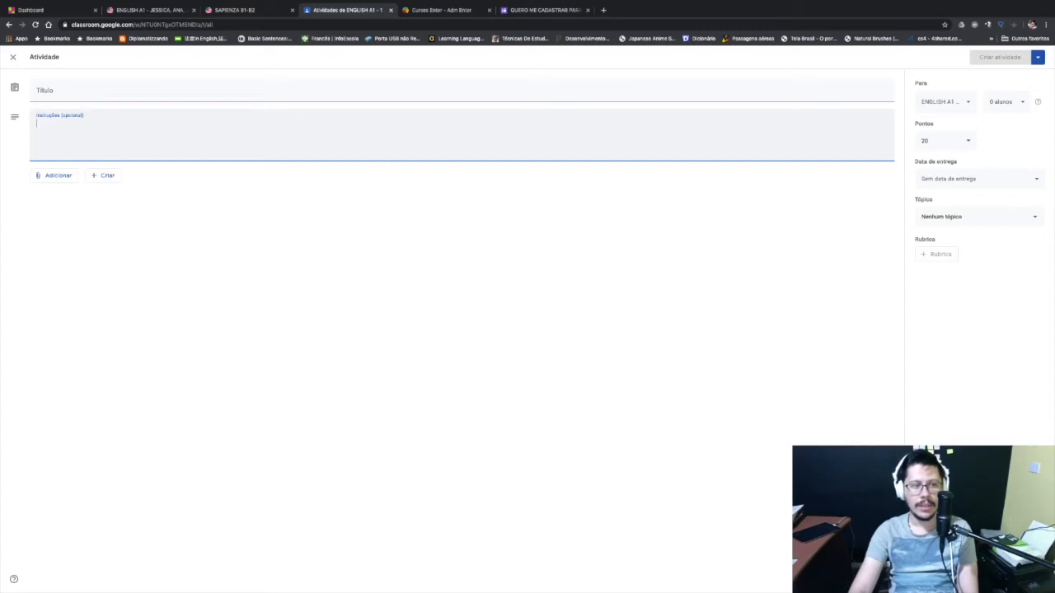
Step: Attach a new blank Google Docs document to the activity and set it to make a copy for each student
left_click(103, 175)
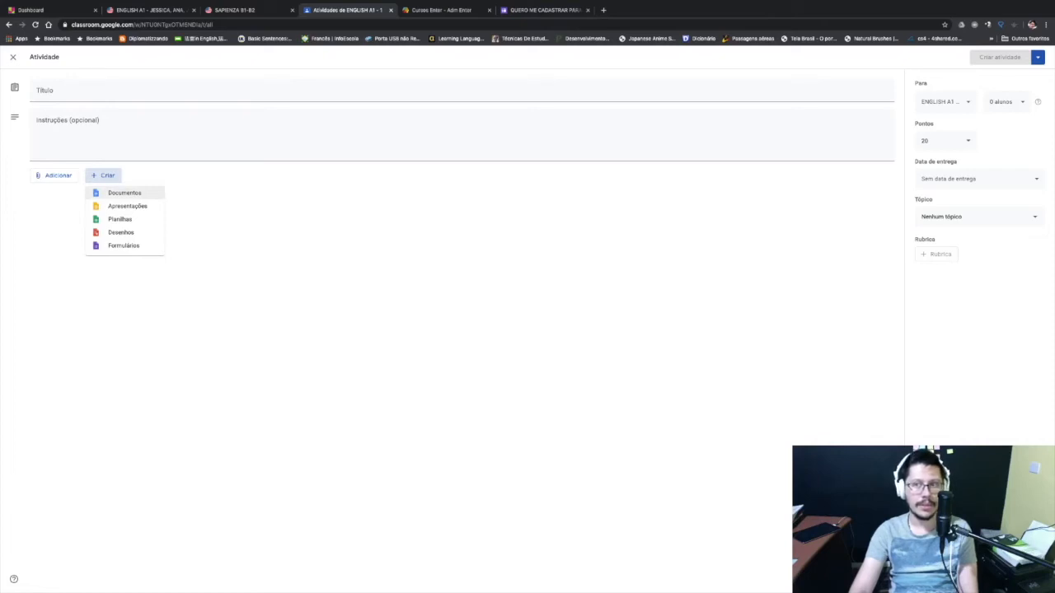
left_click(124, 193)
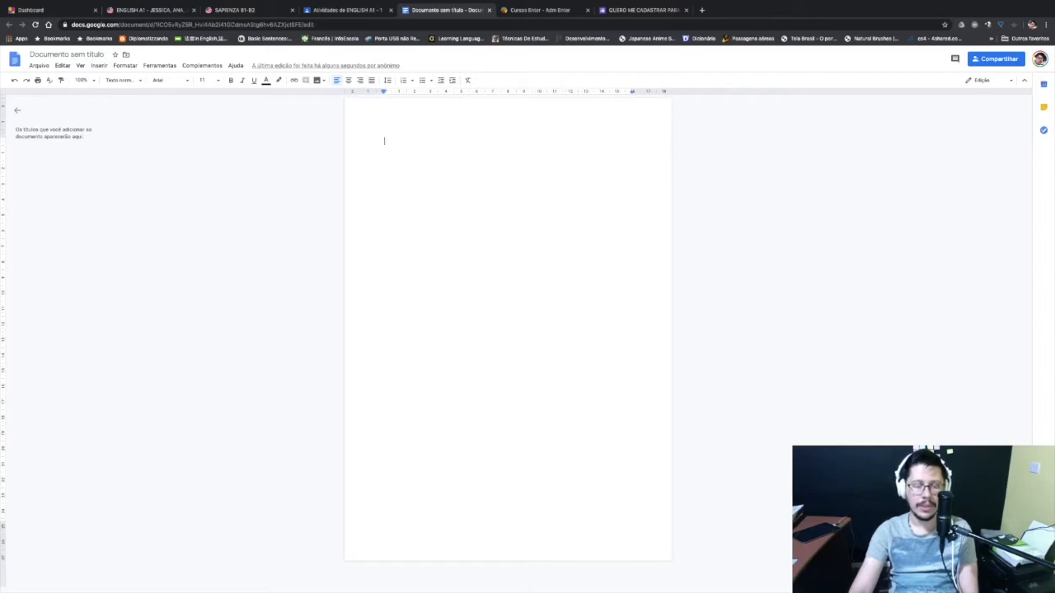
key("ctrl+shift+Tab")
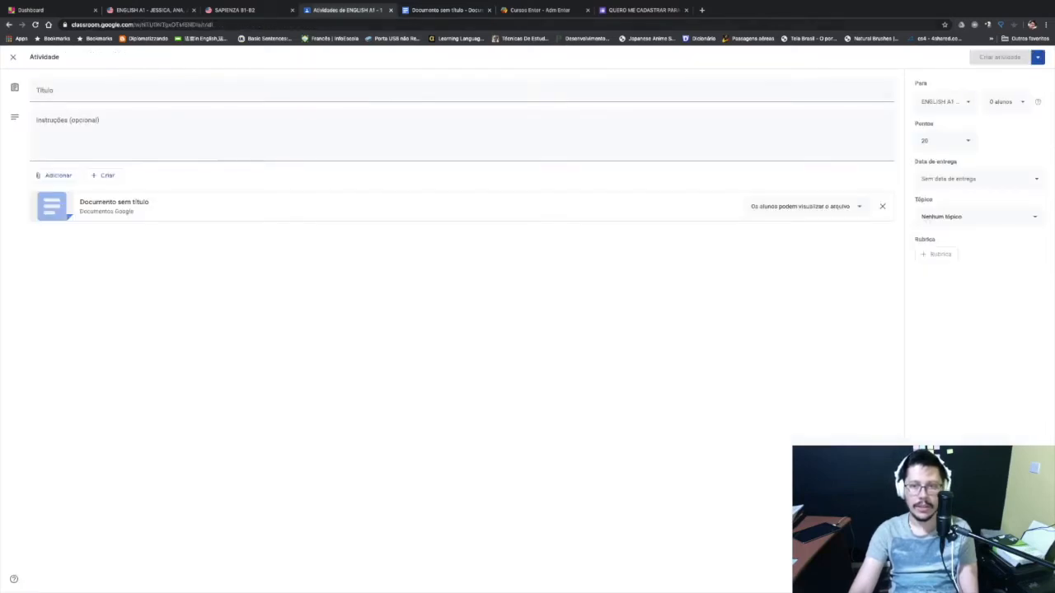
left_click(807, 207)
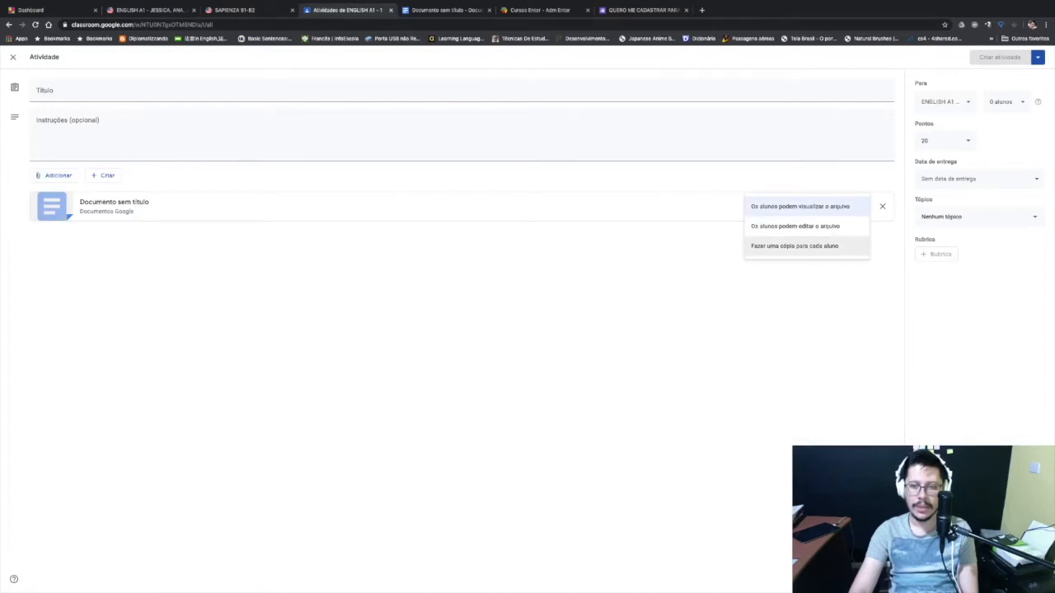
left_click(794, 246)
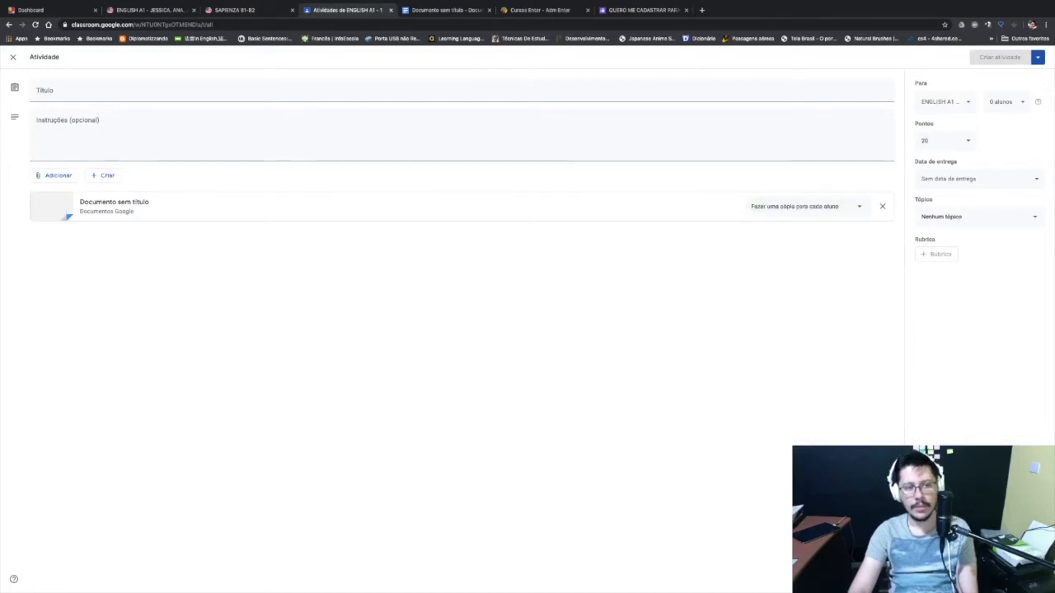
Step: View the blank document, close it, and remove its attachment from the activity
left_click(432, 10)
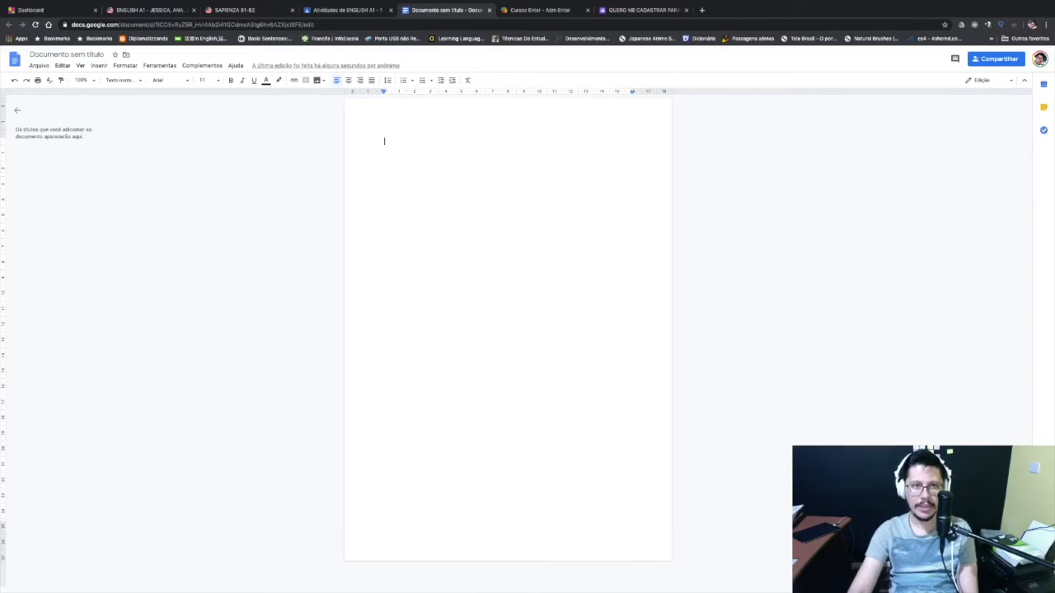
left_click(346, 11)
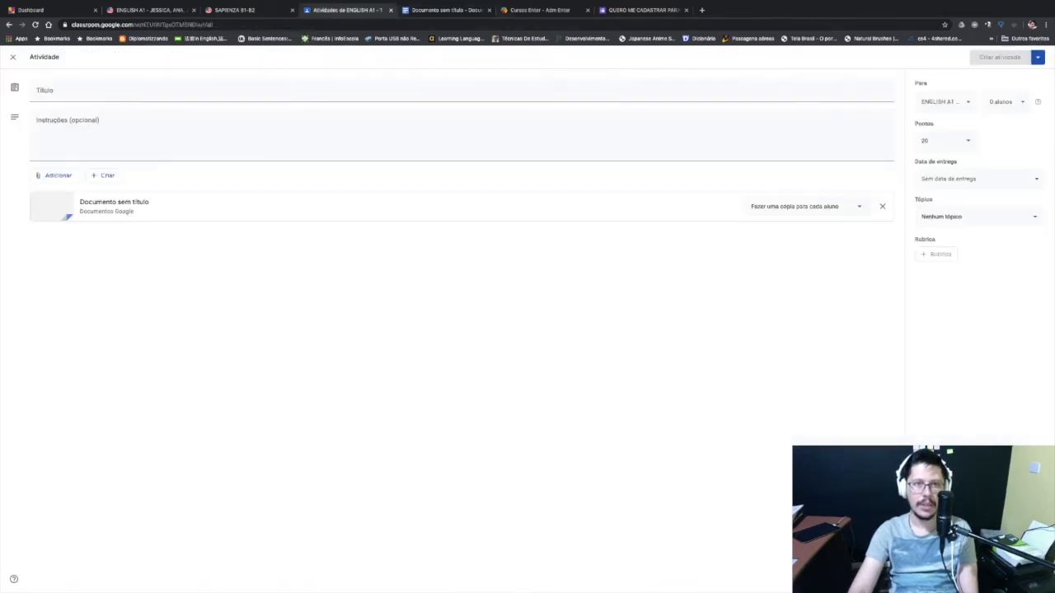
left_click(488, 9)
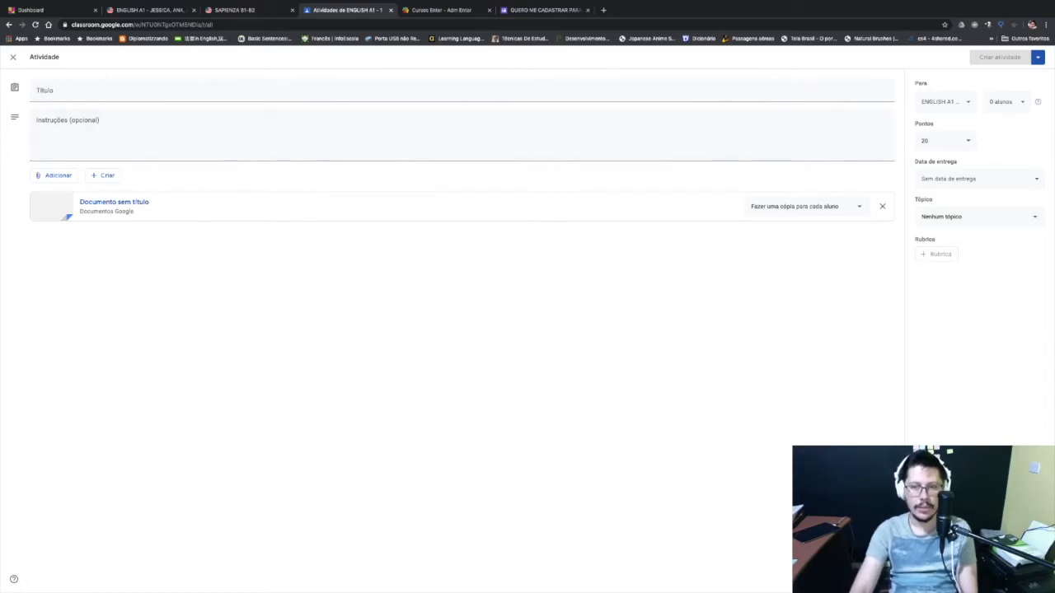
left_click(882, 207)
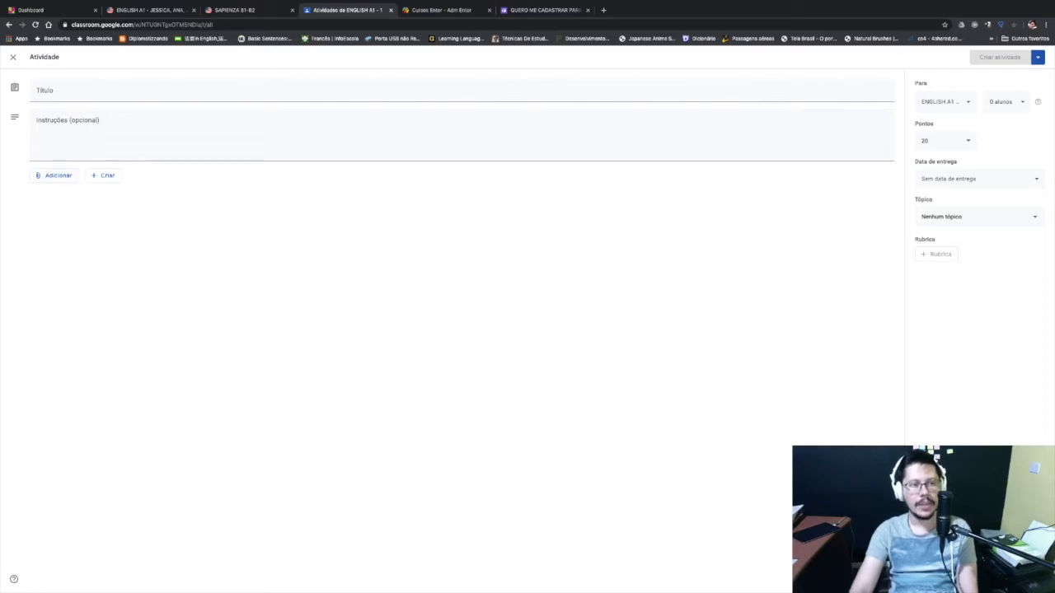
Step: Check the attachment sources, create a new Google Forms form for the activity, and return to the activity
left_click(55, 175)
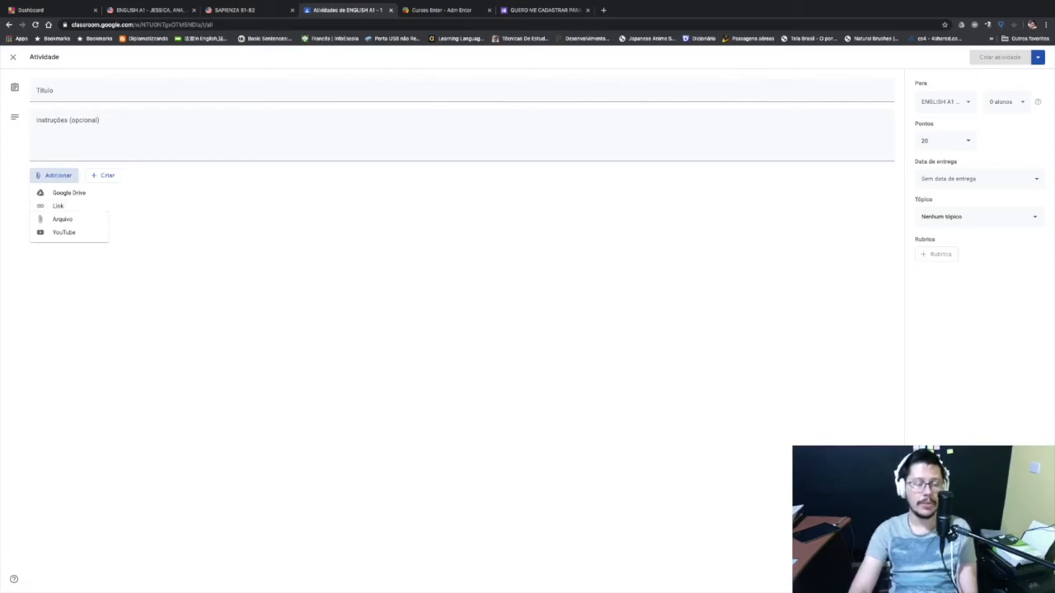
key("Escape")
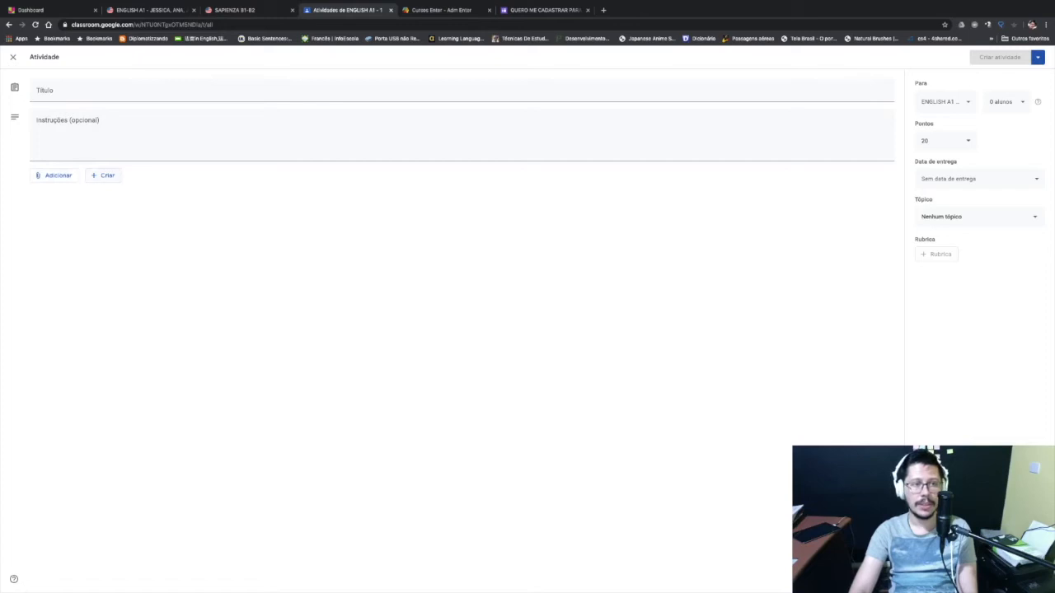
left_click(104, 175)
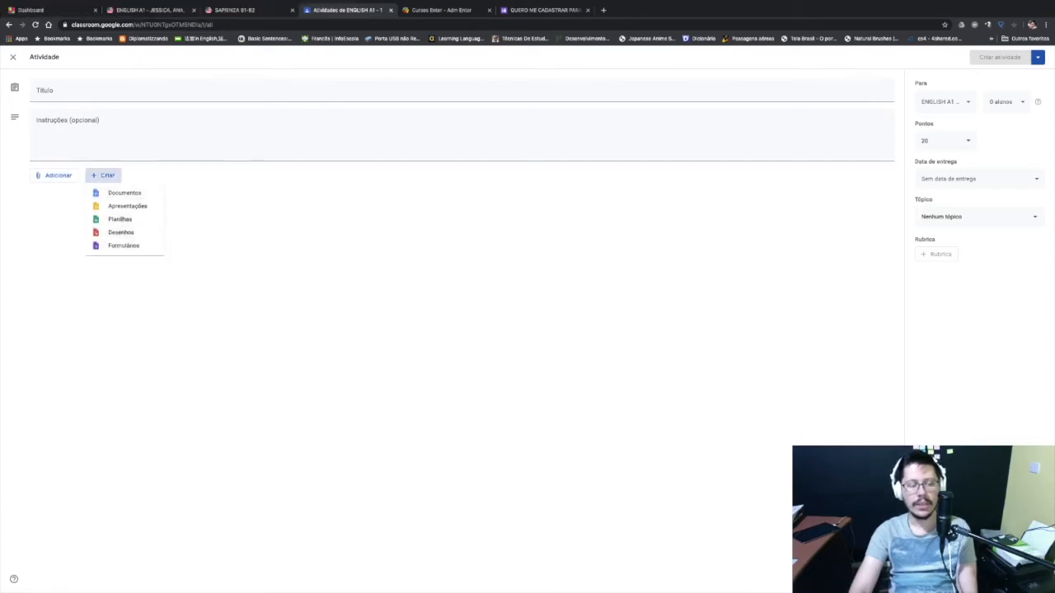
left_click(124, 246)
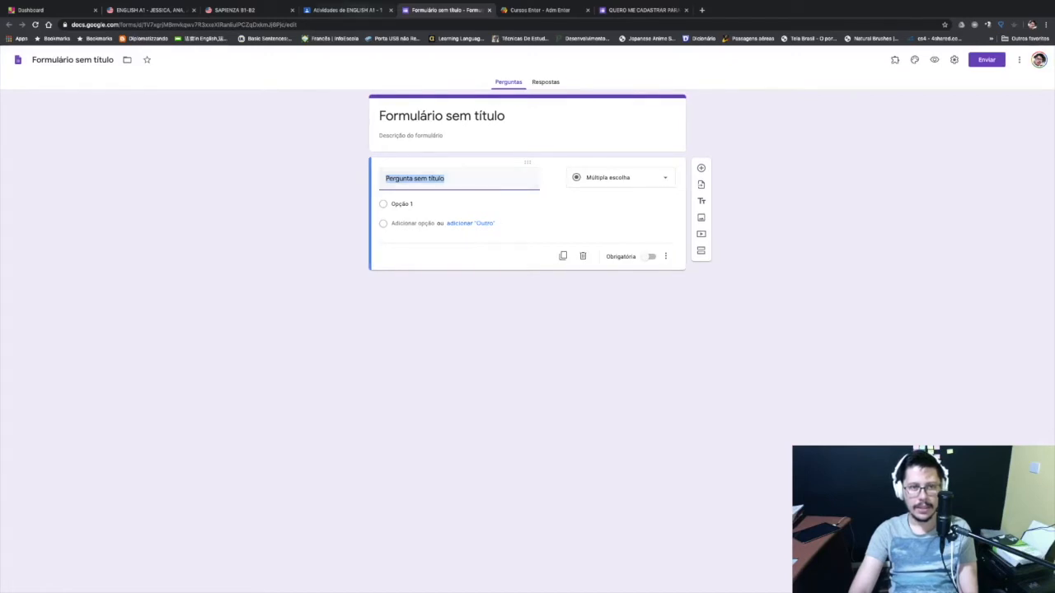
key("ctrl+shift+Tab")
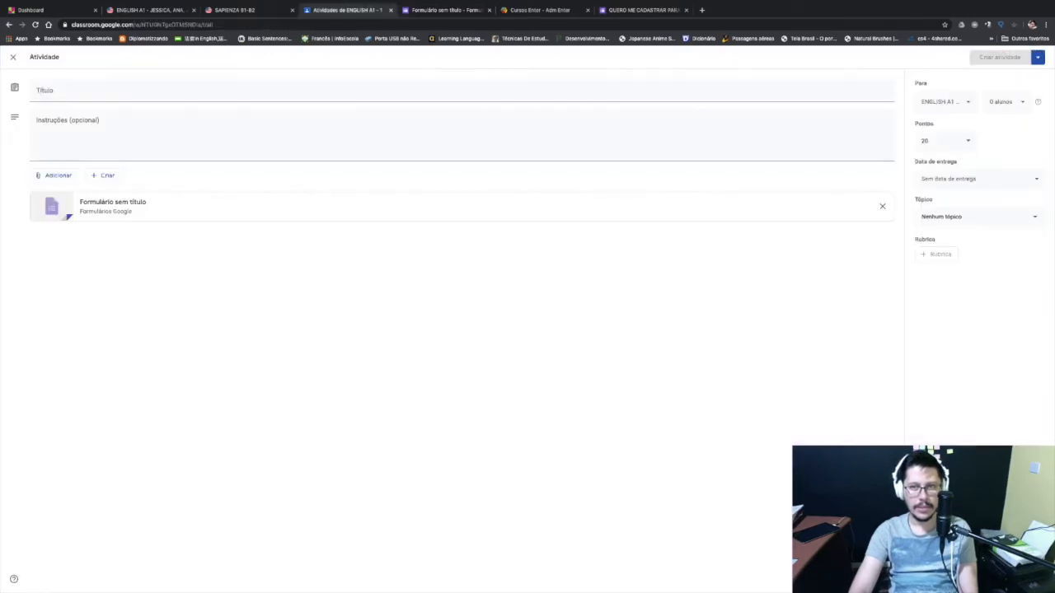
Step: Set the activity's points to 80 and title it "PROVA P1"
left_click(944, 141)
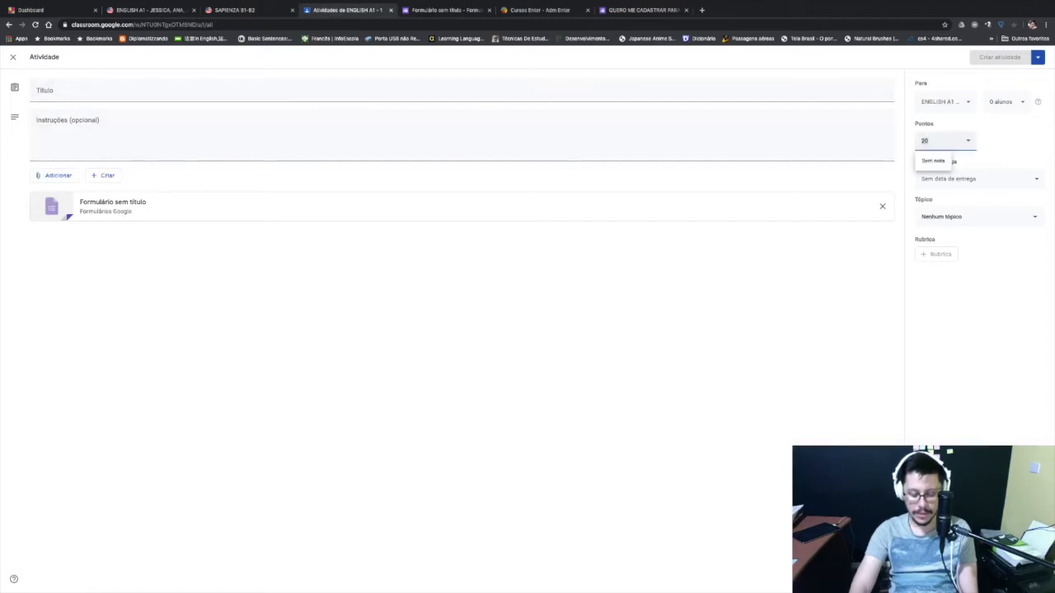
type("80")
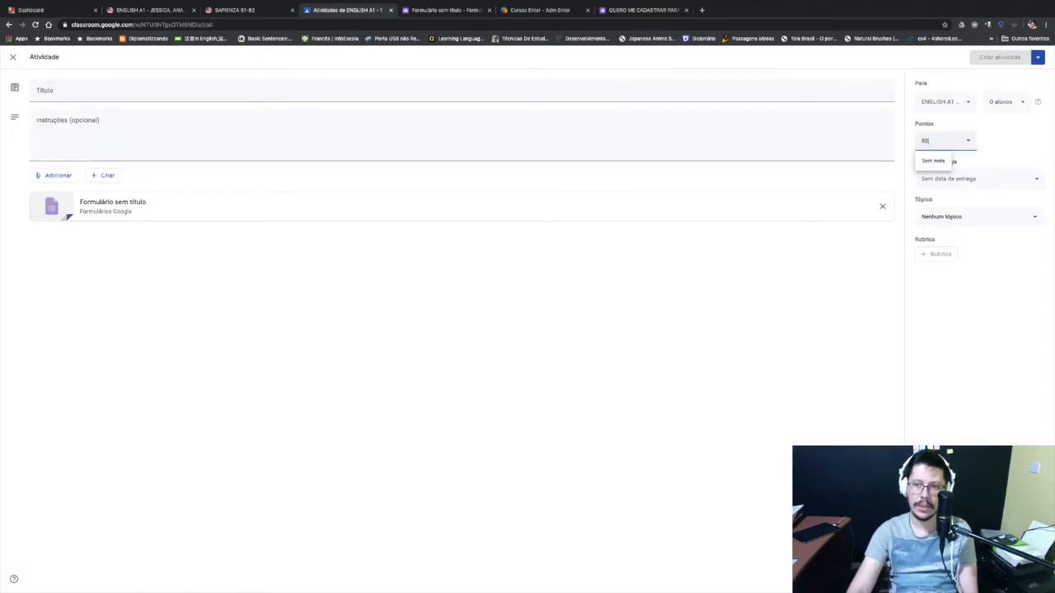
key("Return")
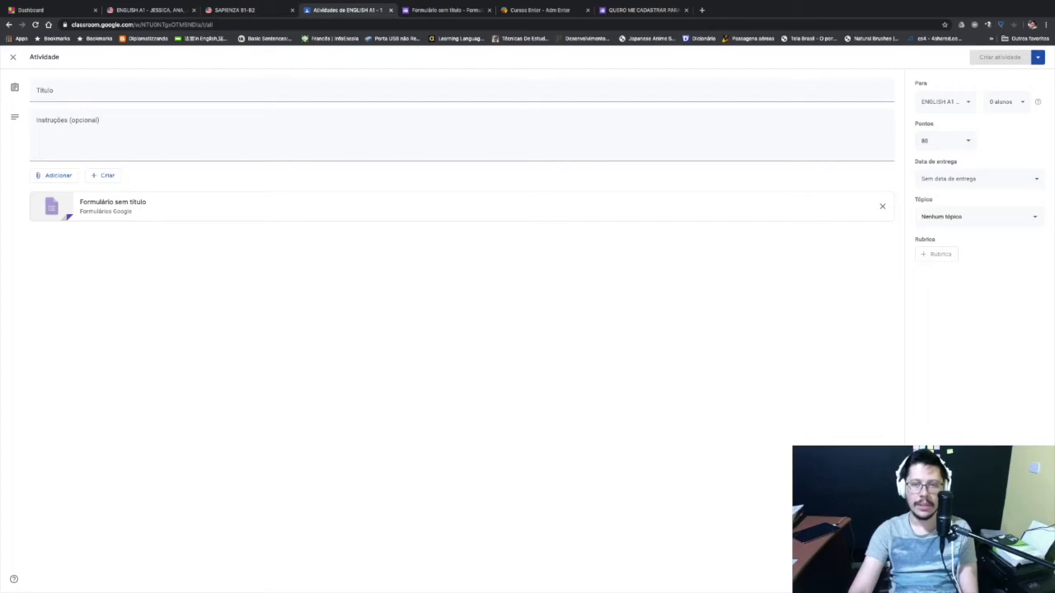
left_click(135, 91)
type("PROVA P1")
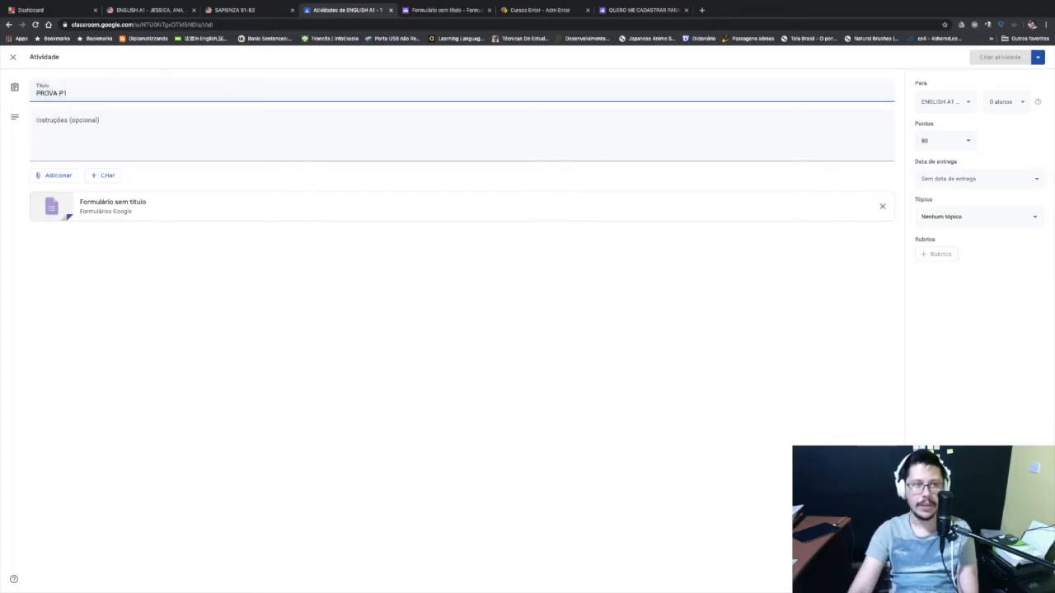
left_click(135, 132)
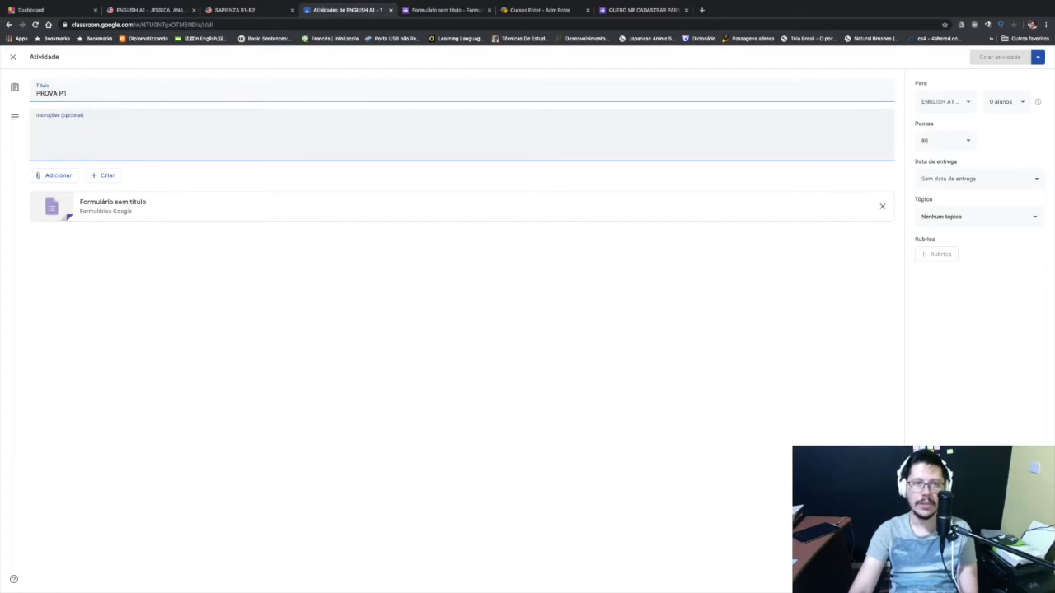
Step: Switch to the attached Google Forms form and change its heading to "PROVA P1"
left_click(447, 10)
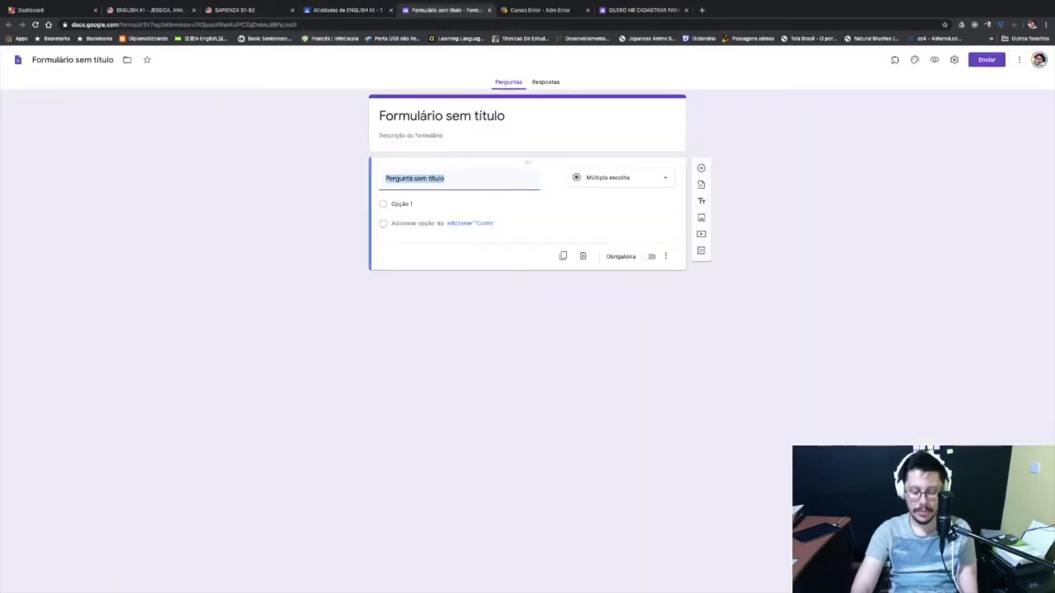
left_click(442, 116)
type("provs")
key("BackSpace")
key("BackSpace")
key("BackSpace")
key("BackSpace")
type("P")
key("BackSpace")
key("BackSpace")
type("PROVA P")
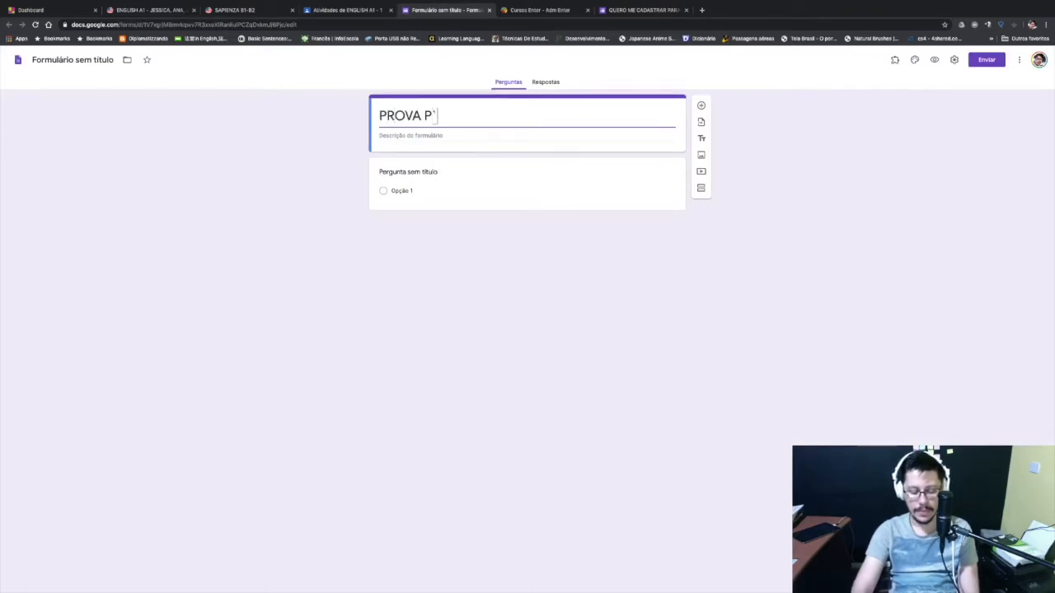
key("BackSpace")
type("Q")
key("BackSpace")
type("1")
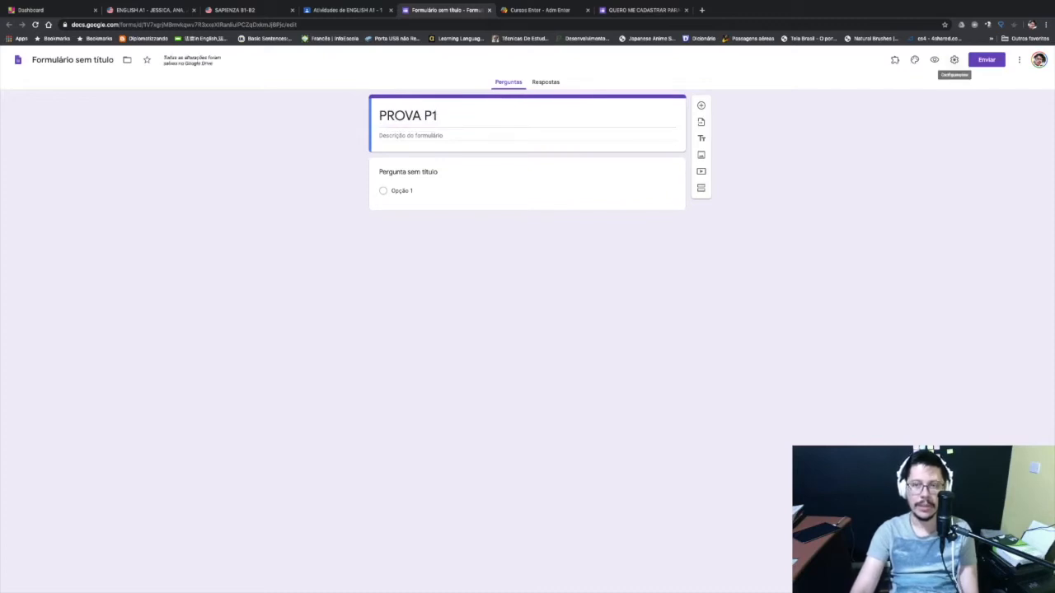
Step: Make the form a quiz with grades released after manual review, hiding missed questions, correct answers and point values from respondents
left_click(954, 60)
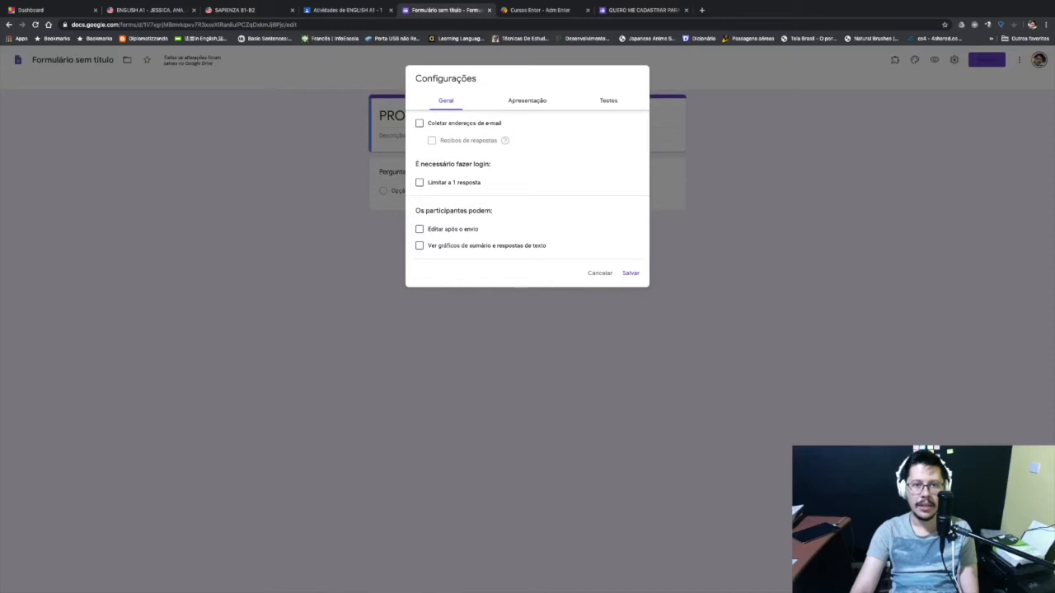
left_click(608, 101)
left_click(426, 124)
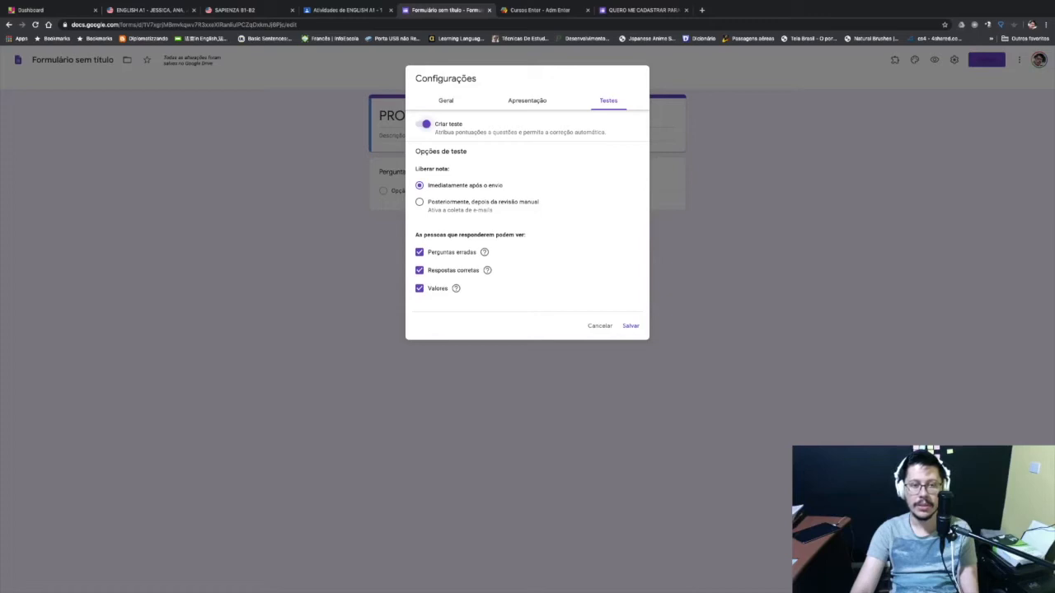
left_click(419, 202)
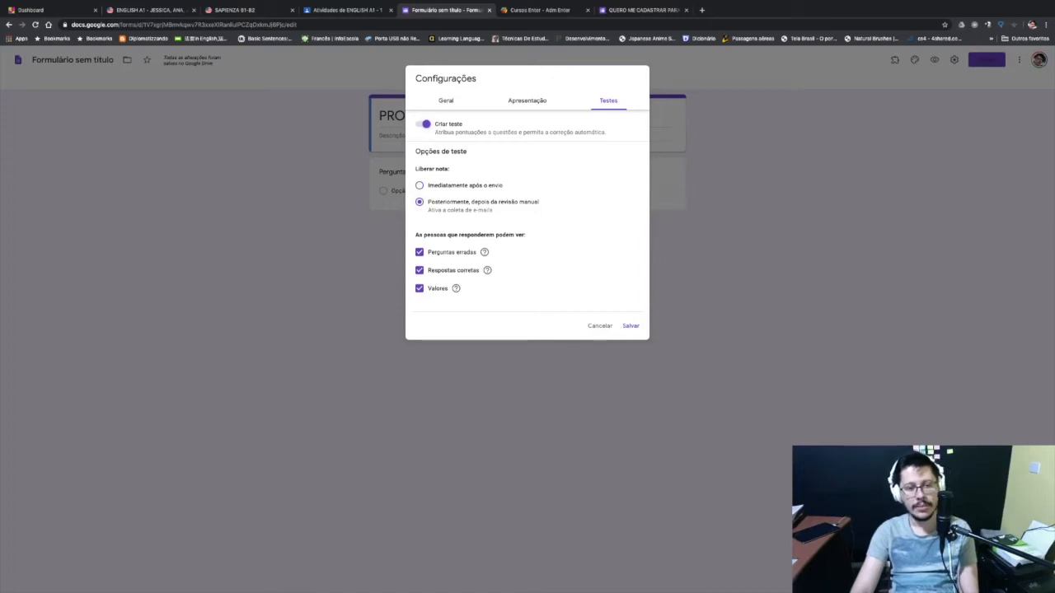
left_click(419, 252)
left_click(419, 271)
left_click(420, 288)
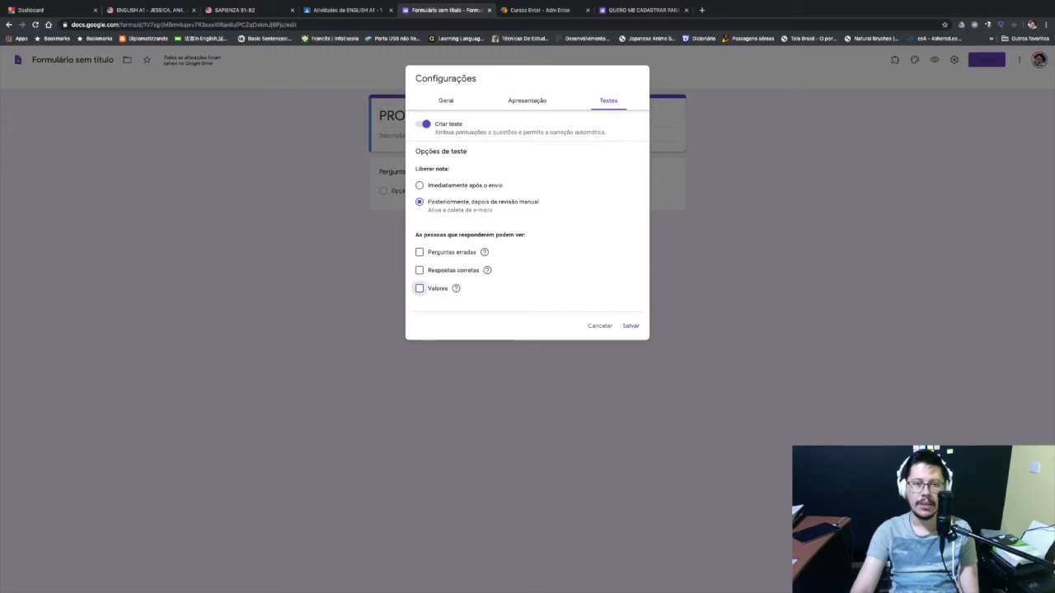
Step: In the form's presentation settings, disable the link to submit another response and enable the progress bar
left_click(527, 100)
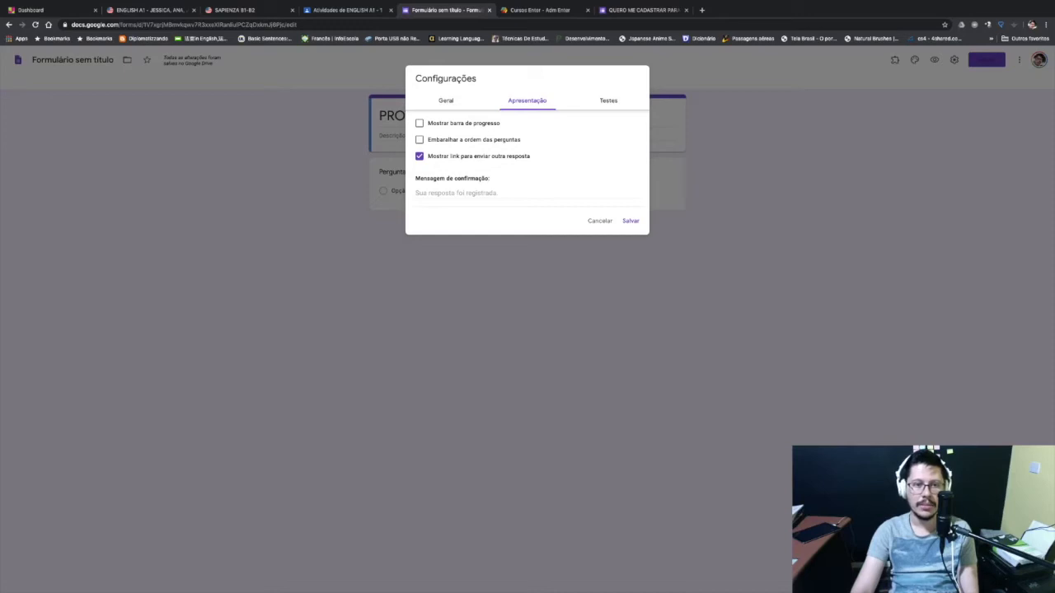
left_click(419, 156)
left_click(494, 192)
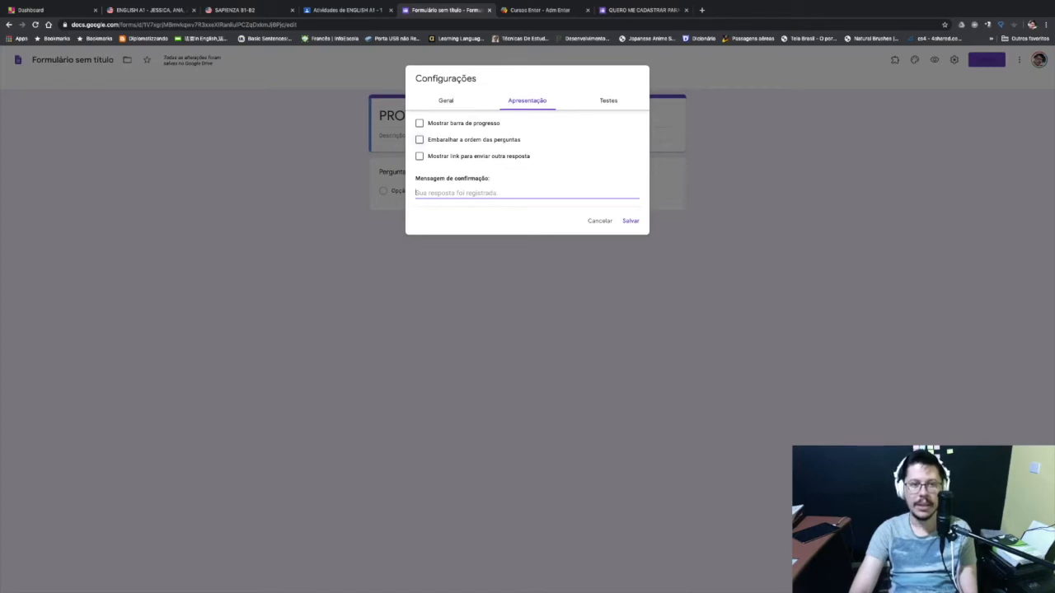
left_click(420, 123)
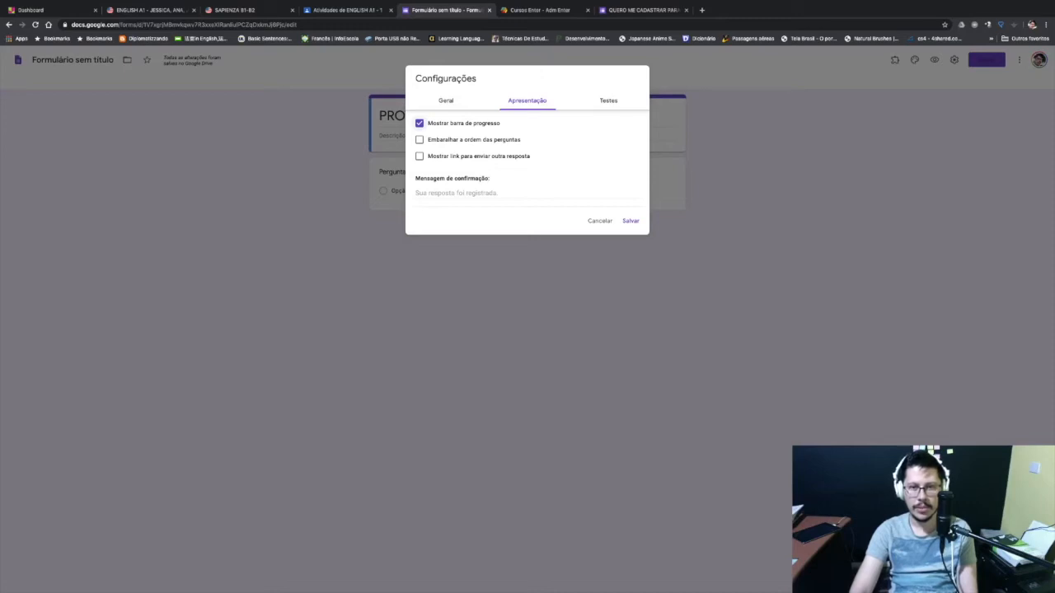
Step: Try limiting the form to 1 response per participant in the general settings
left_click(445, 100)
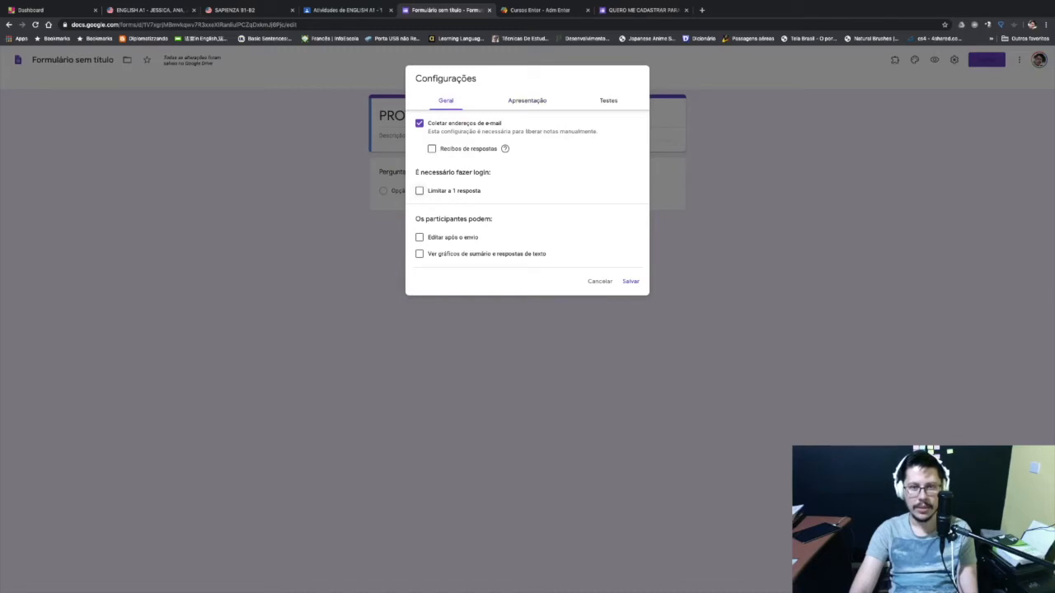
left_click(419, 191)
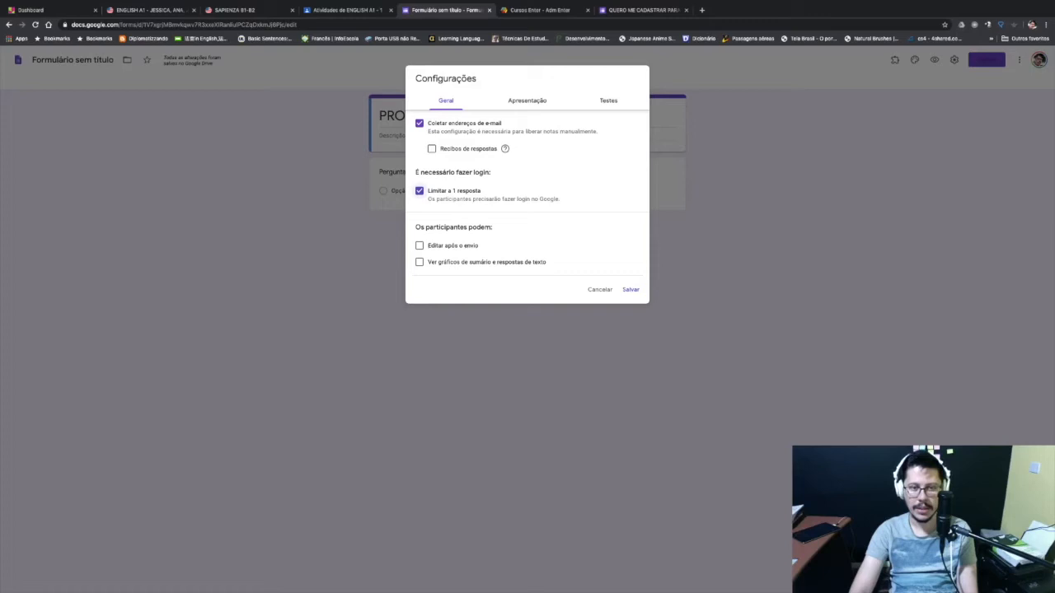
left_click(420, 190)
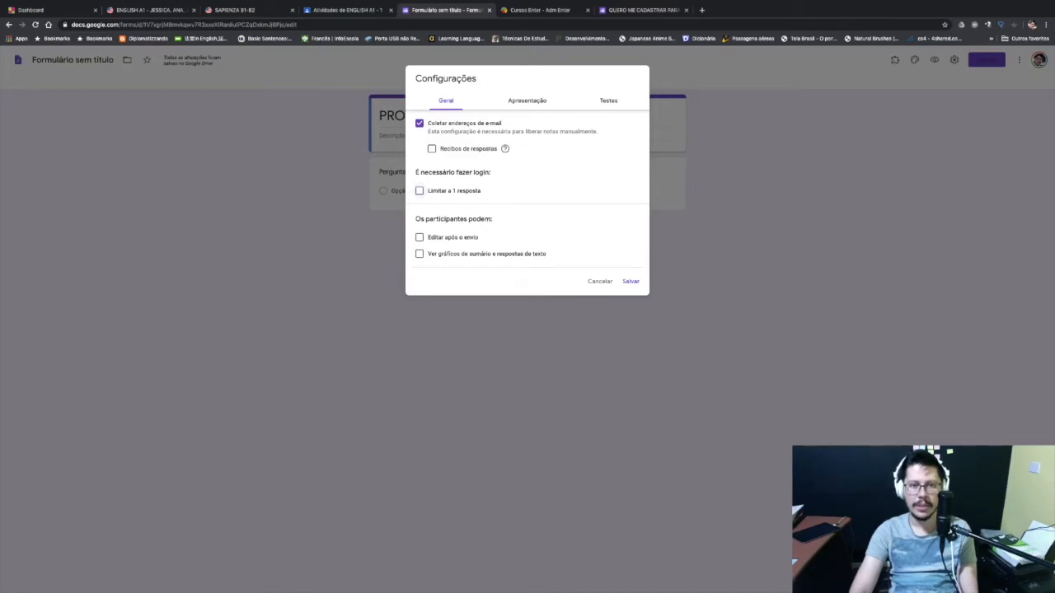
Step: Turn on response receipts with the "Sempre" option in the form's general settings and save
left_click(432, 149)
left_click(444, 183)
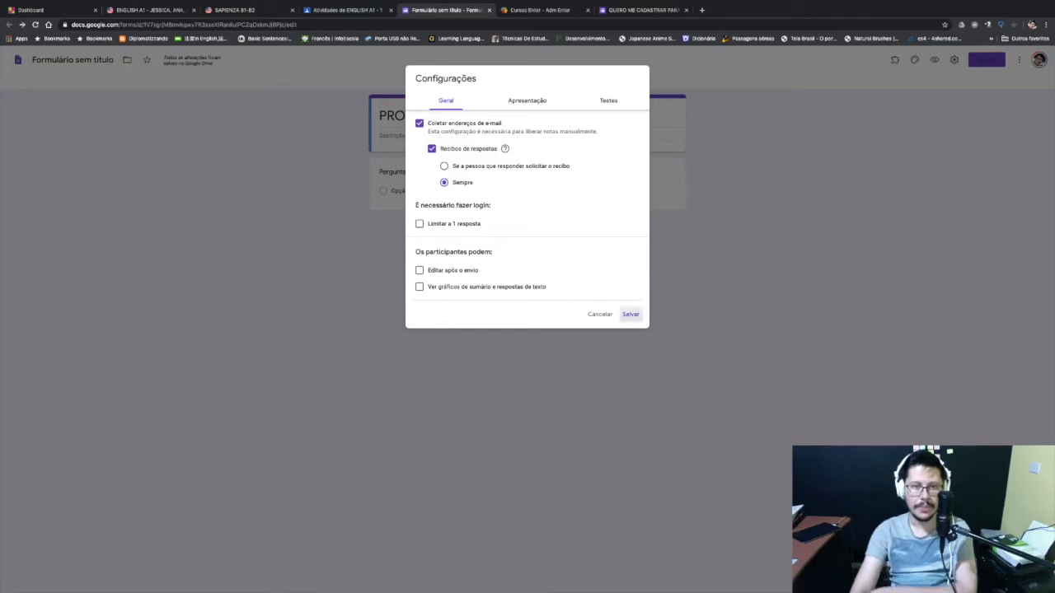
left_click(631, 314)
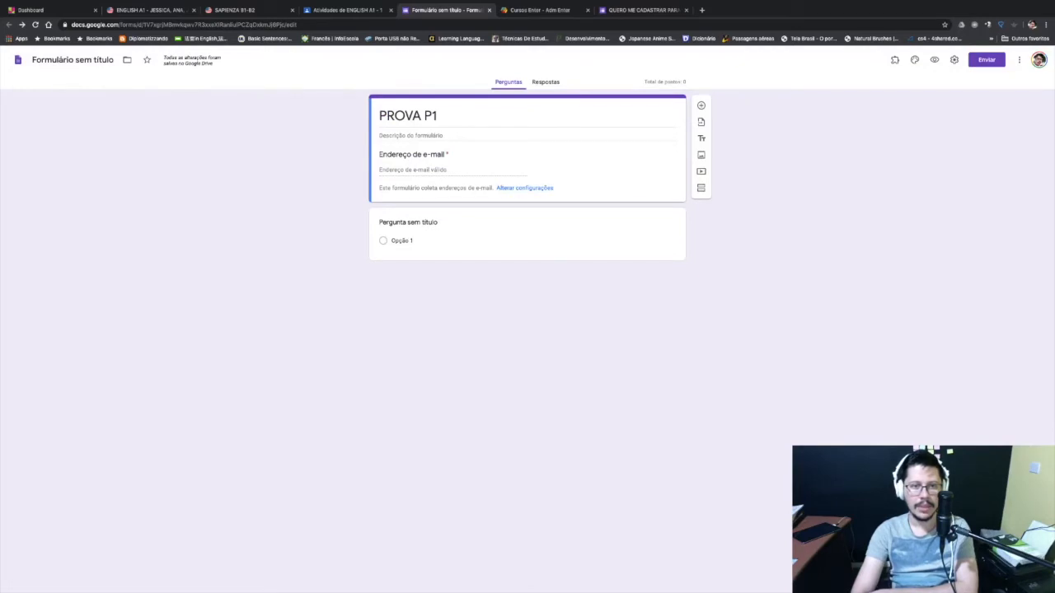
Step: Turn off collecting e-mail addresses in the form's general settings and save
left_click(525, 188)
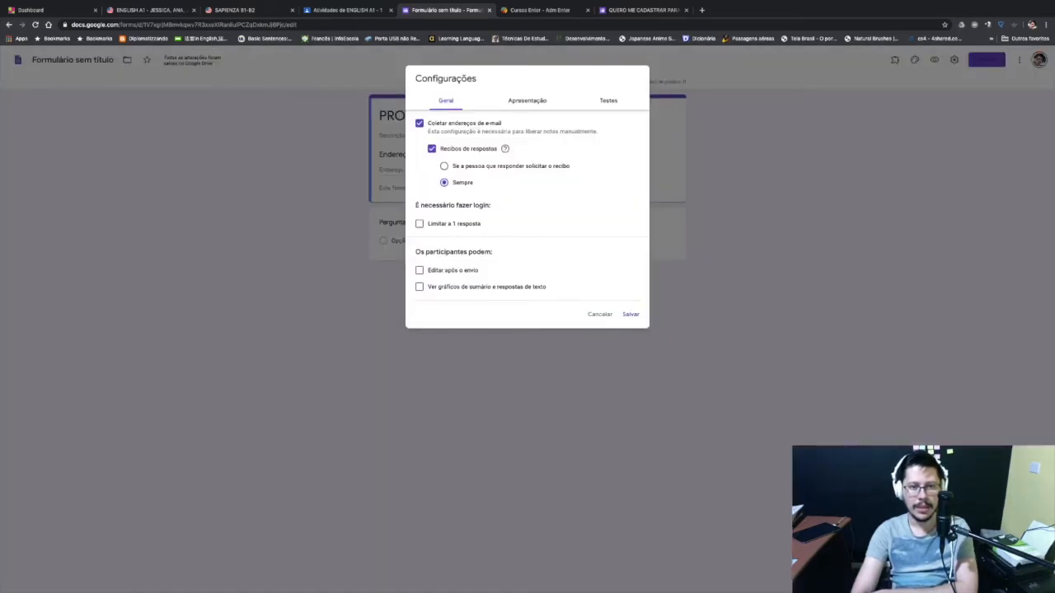
left_click(419, 123)
left_click(630, 314)
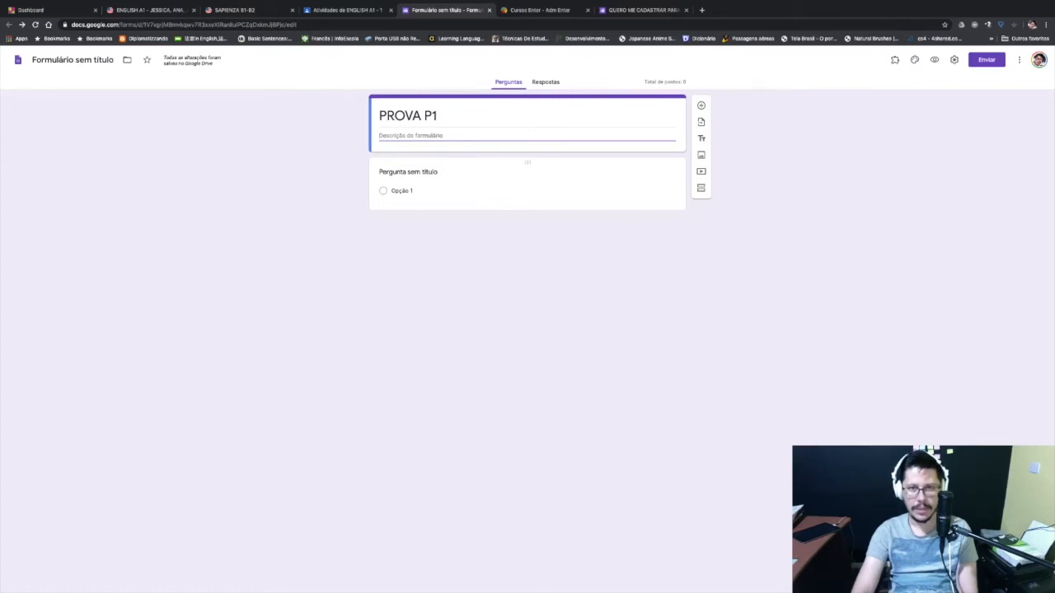
Step: Delete the untitled default question and add a required short-answer question titled "NOME"
left_click(527, 177)
left_click(584, 255)
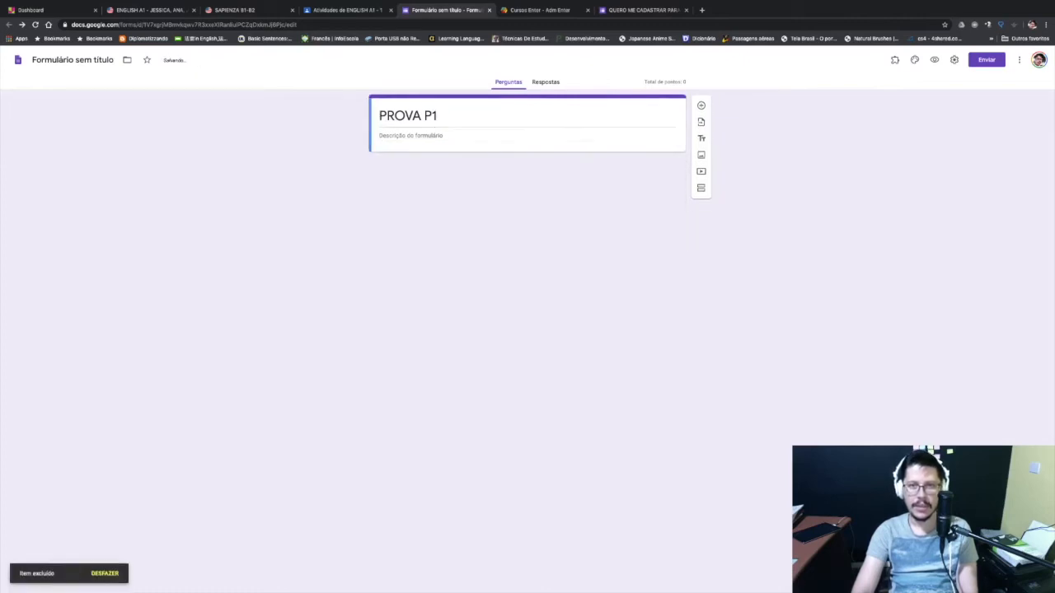
left_click(701, 106)
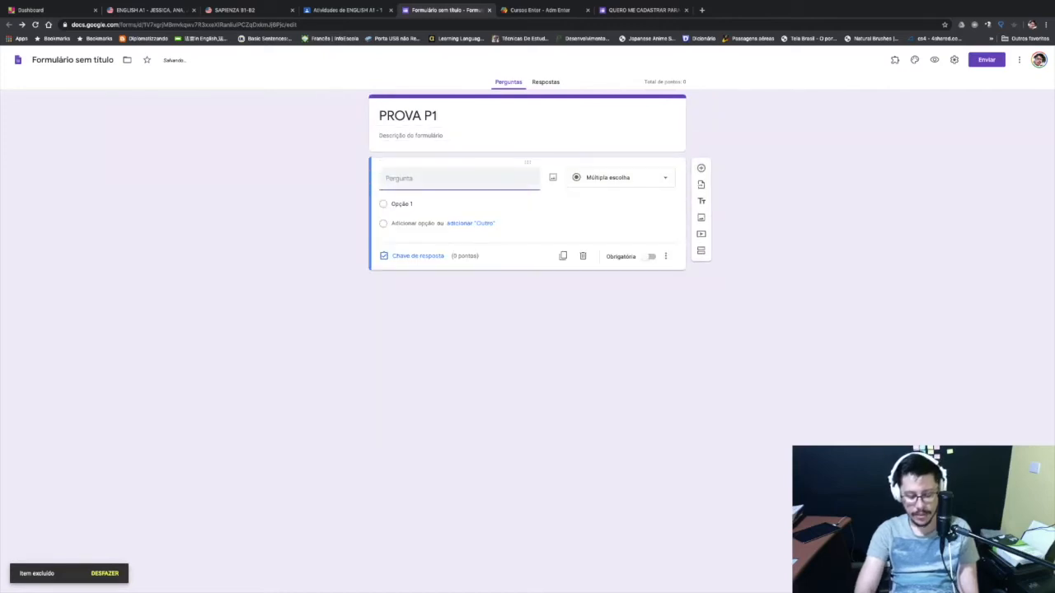
type("NOME")
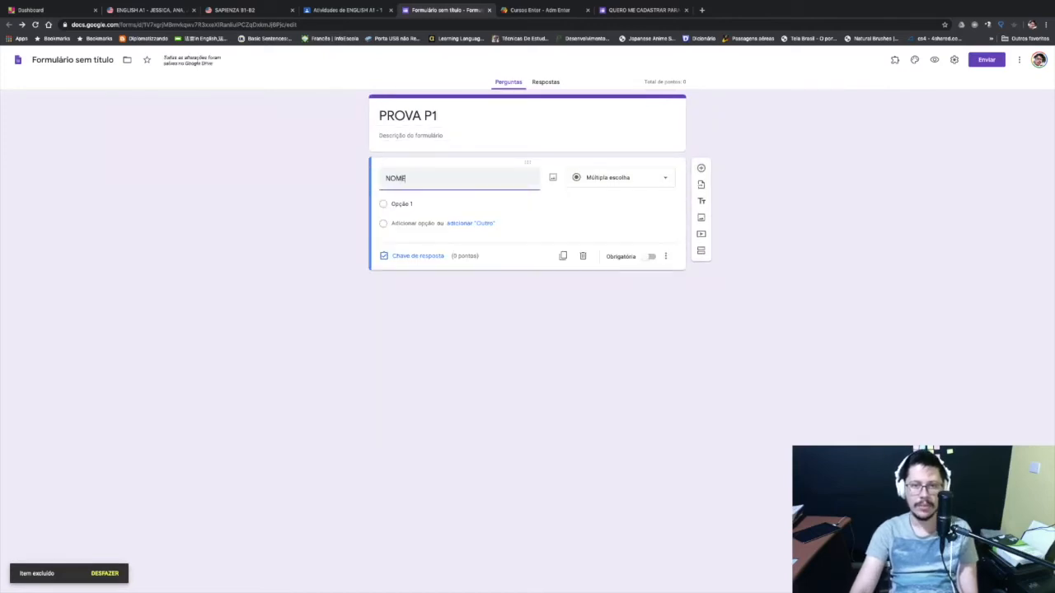
left_click(649, 243)
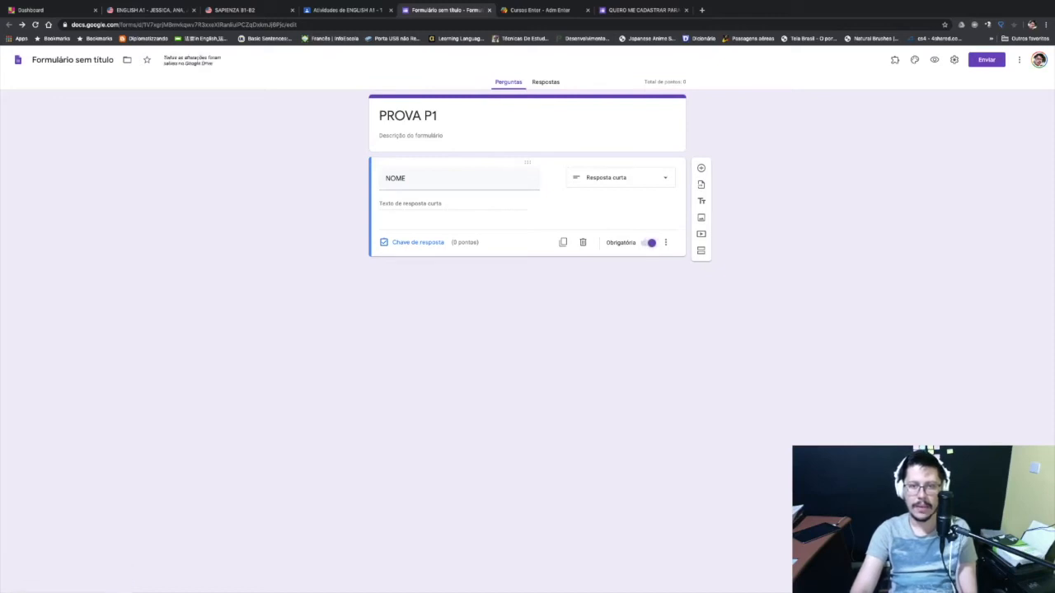
Step: Add a multiple-choice question titled "pergunta" with four choices, Opção 1 to Opção 4
left_click(701, 168)
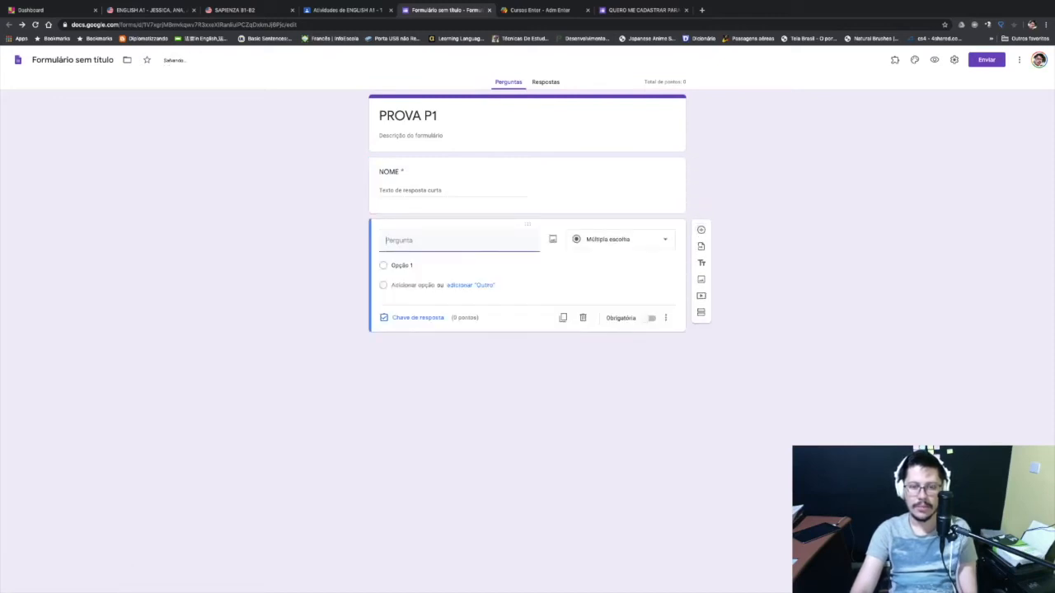
type("peirgunta")
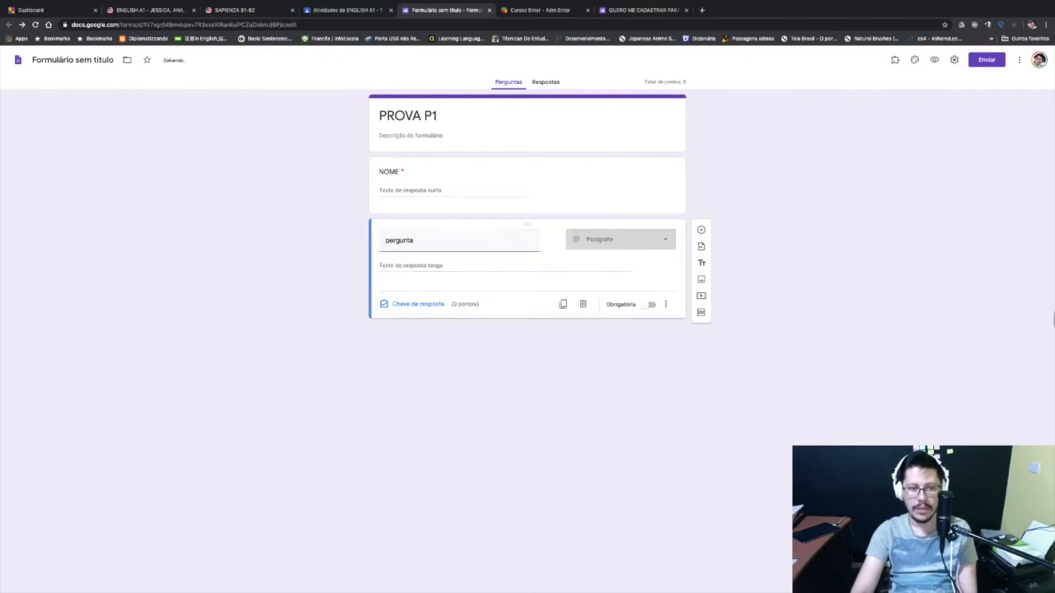
left_click(621, 240)
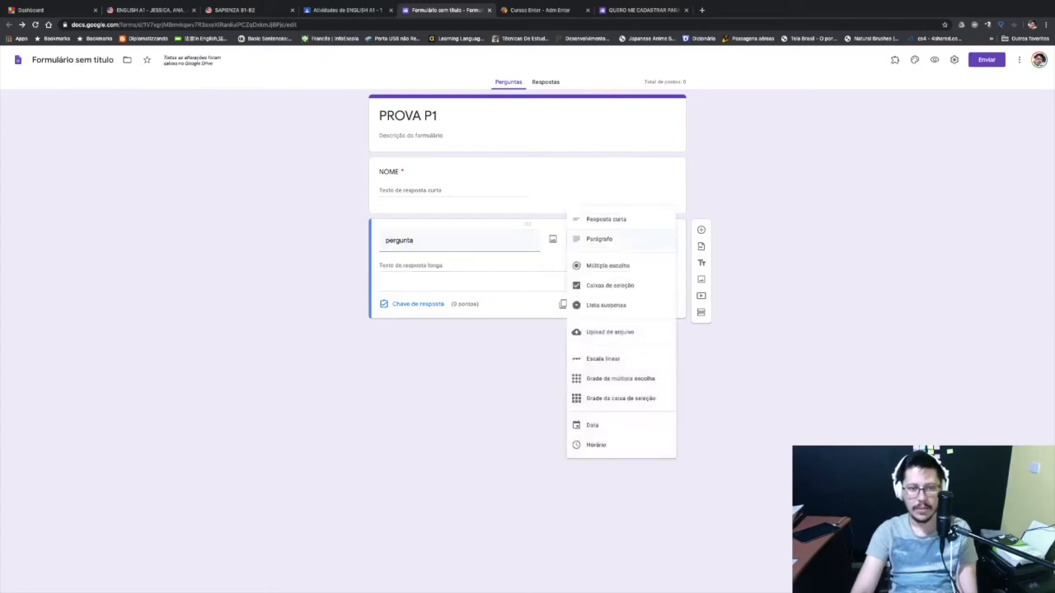
left_click(607, 265)
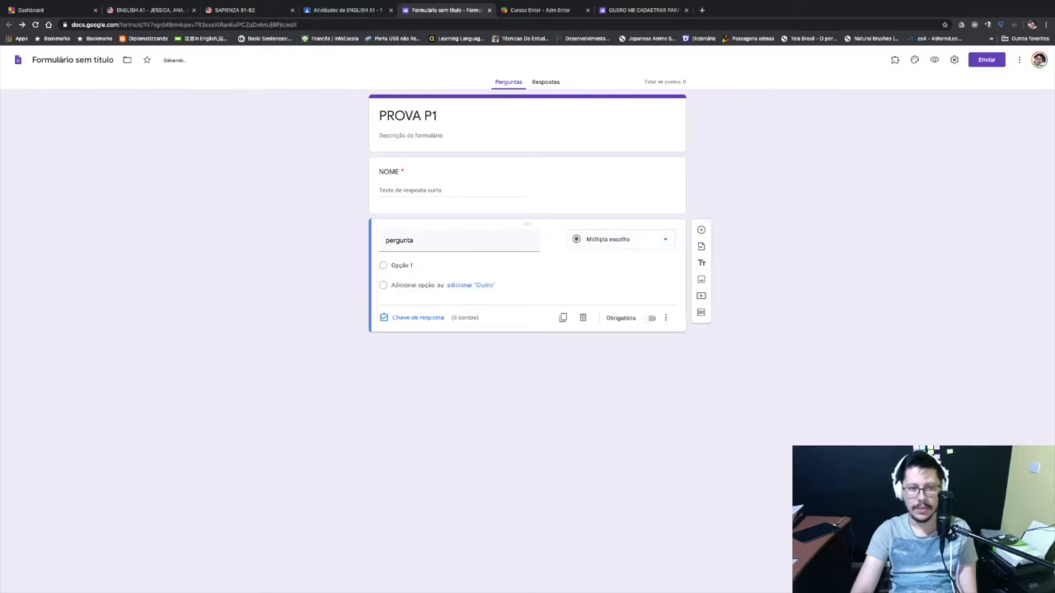
left_click(404, 285)
left_click(412, 305)
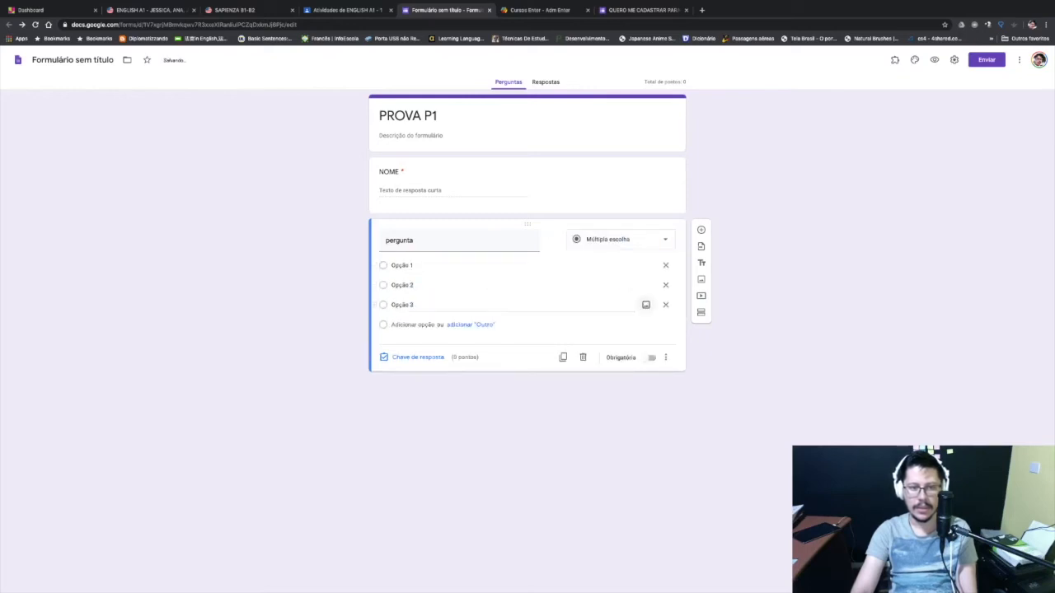
left_click(416, 325)
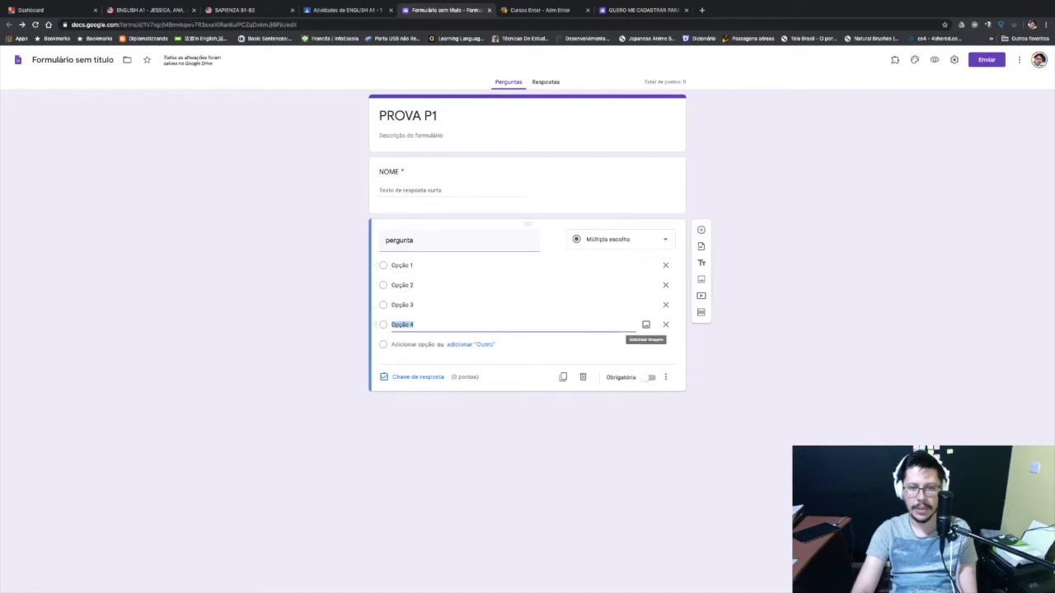
left_click(646, 265)
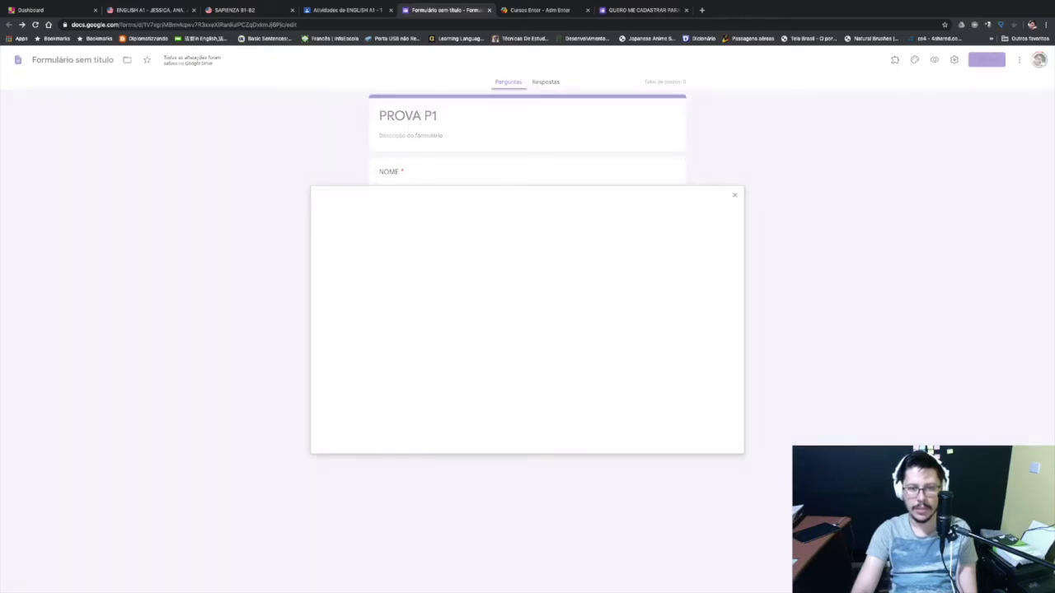
left_click(728, 201)
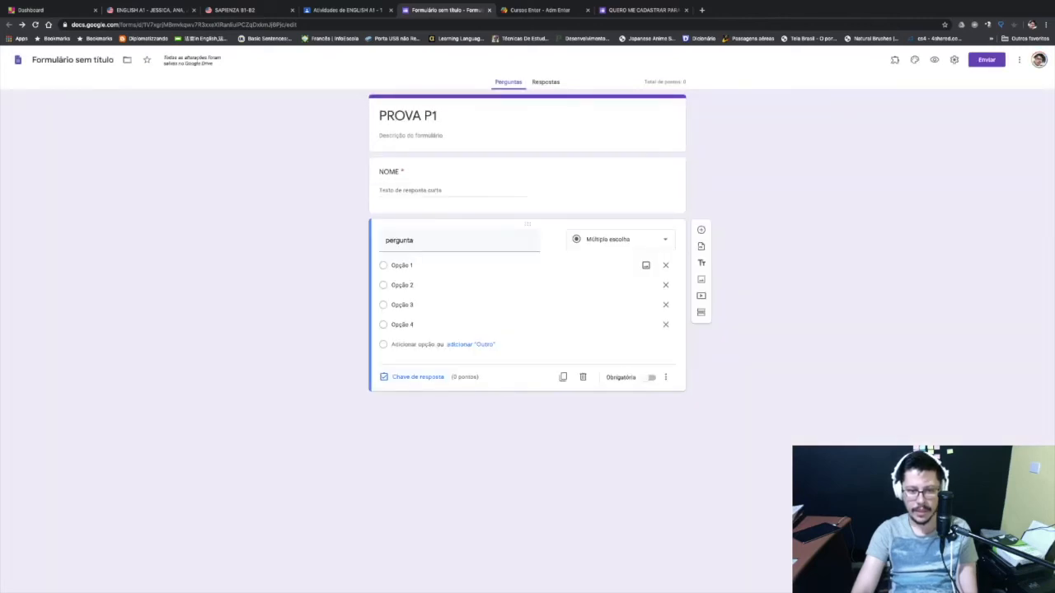
Step: Make the "pergunta" question required and mark Opção 2 as its correct answer in the answer key
left_click(651, 377)
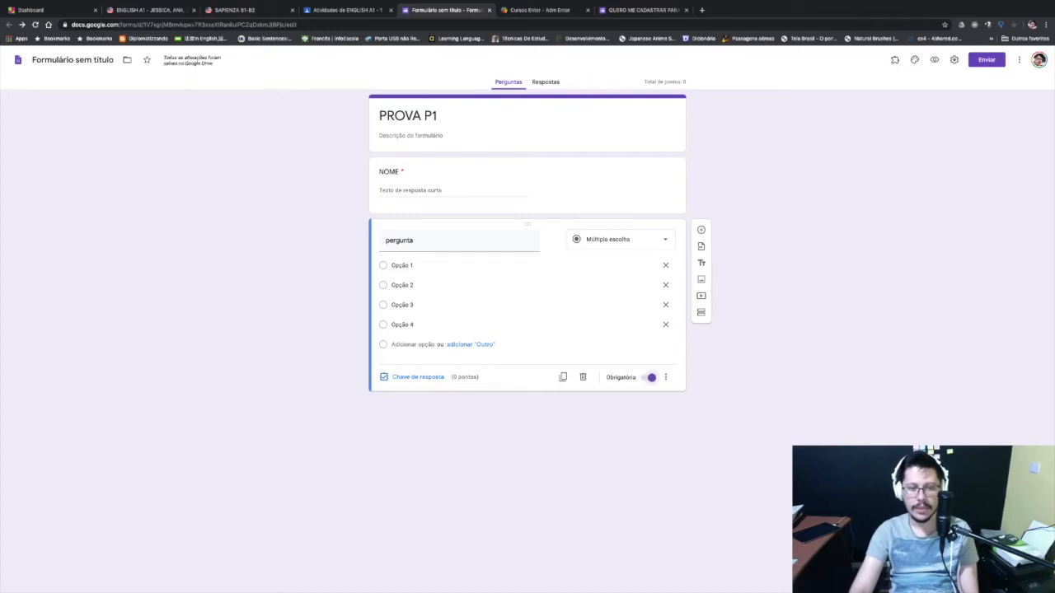
left_click(417, 377)
left_click(387, 301)
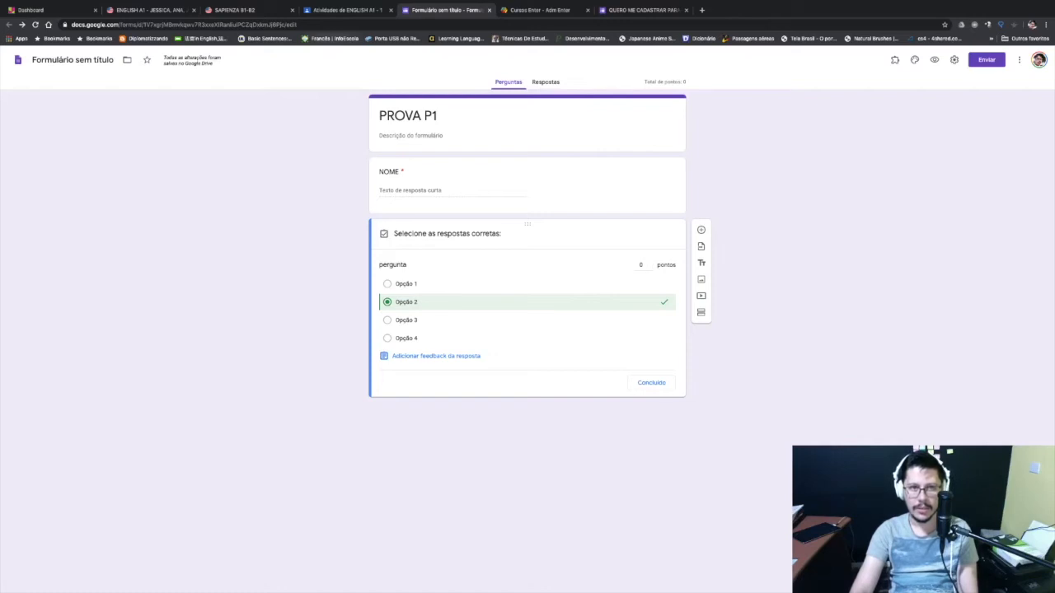
Step: Check the activity's points in Google Classroom, and set the "pergunta" question's value to 1 point in the form's answer key
left_click(346, 10)
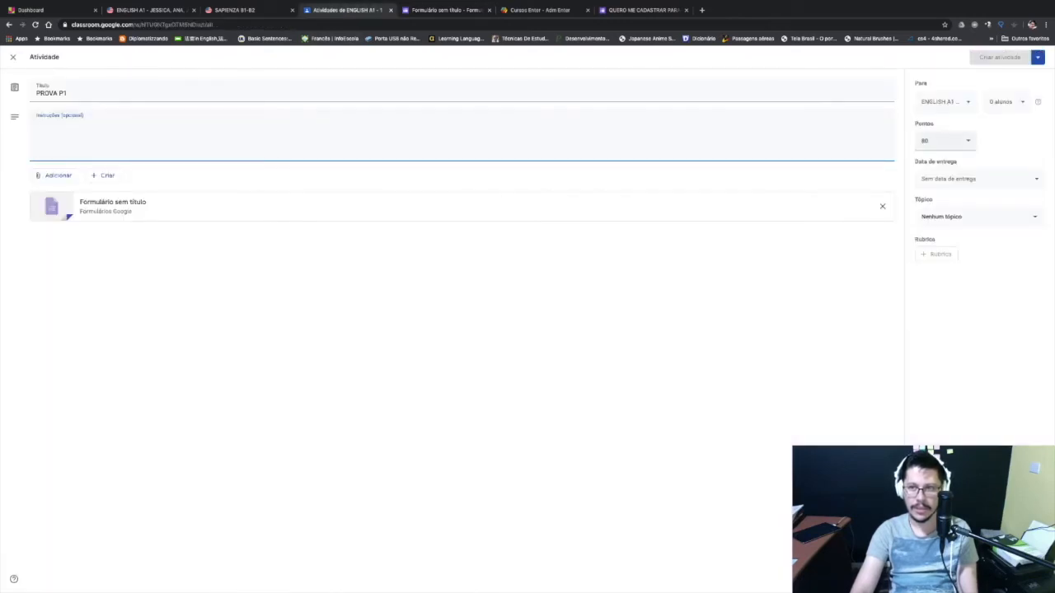
left_click(929, 141)
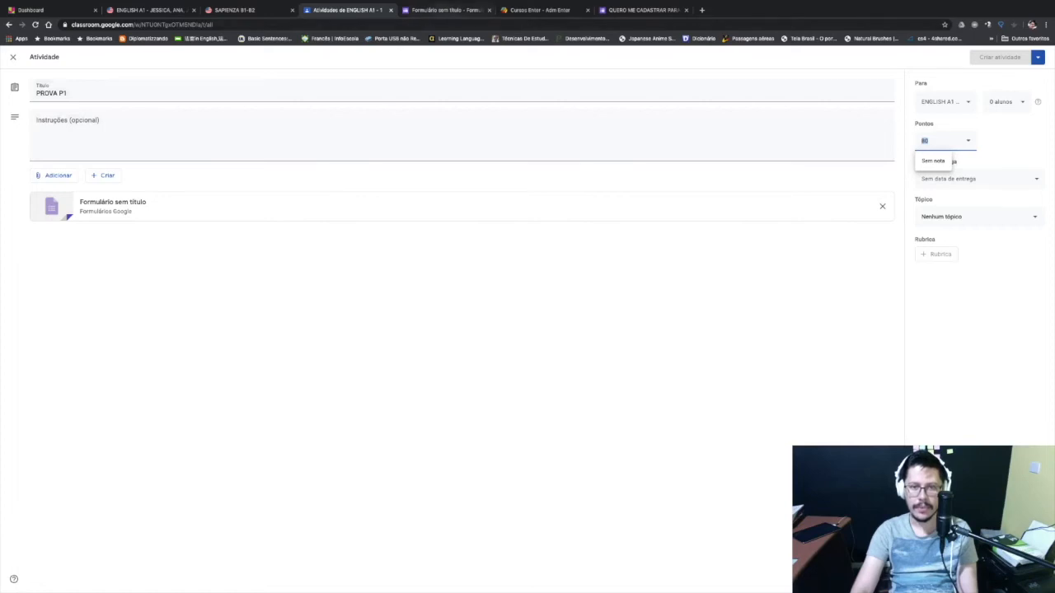
left_click(445, 10)
left_click(651, 263)
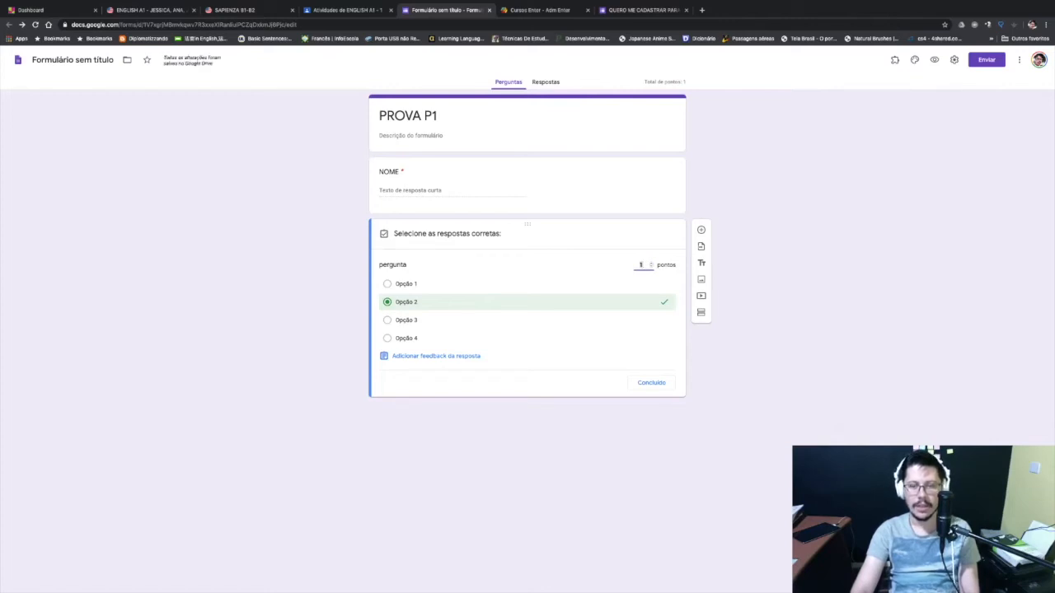
left_click(568, 329)
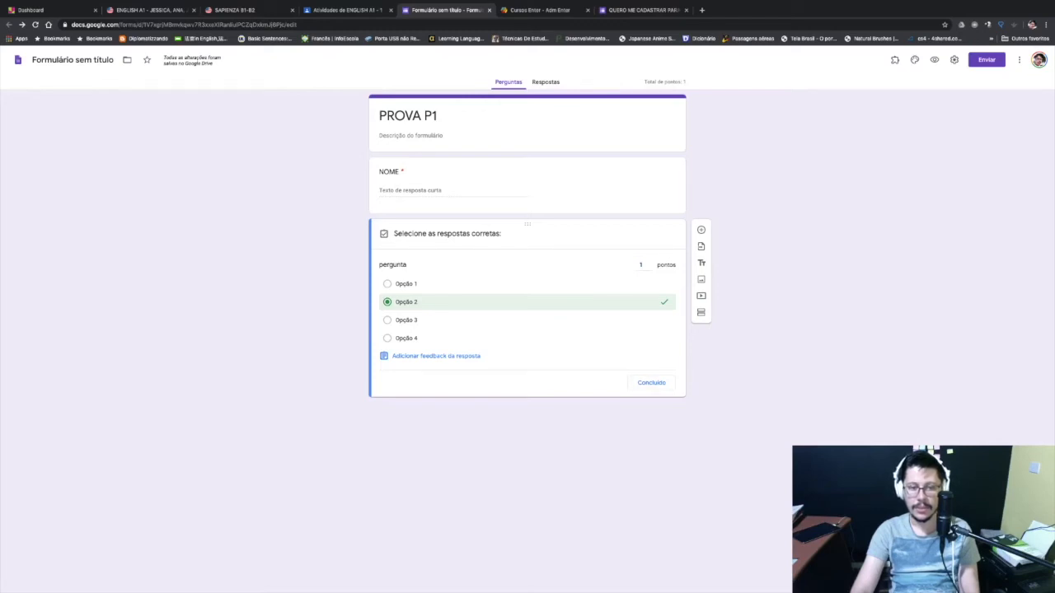
left_click(435, 356)
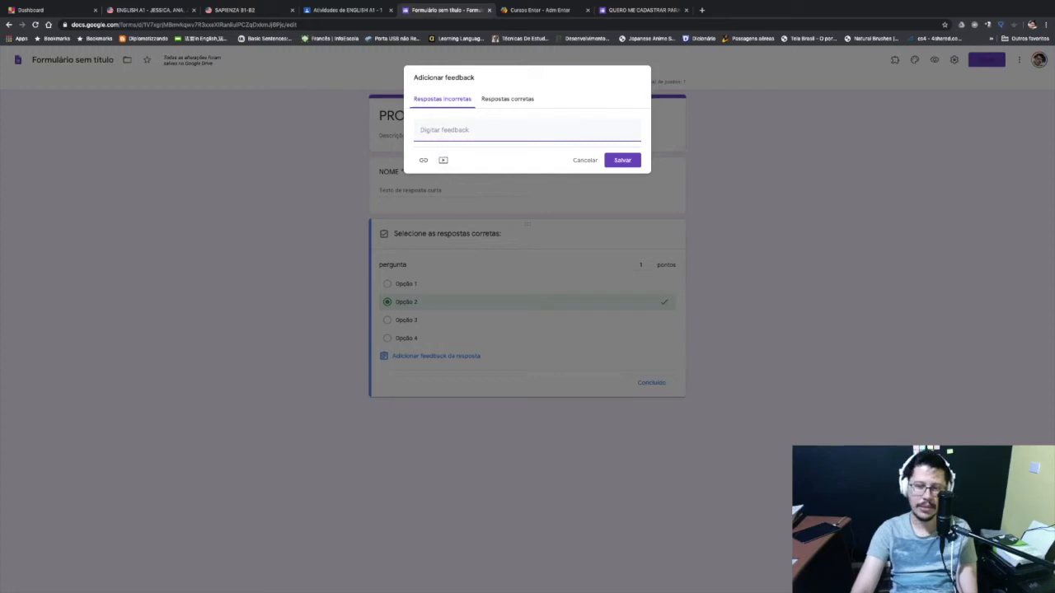
left_click(585, 159)
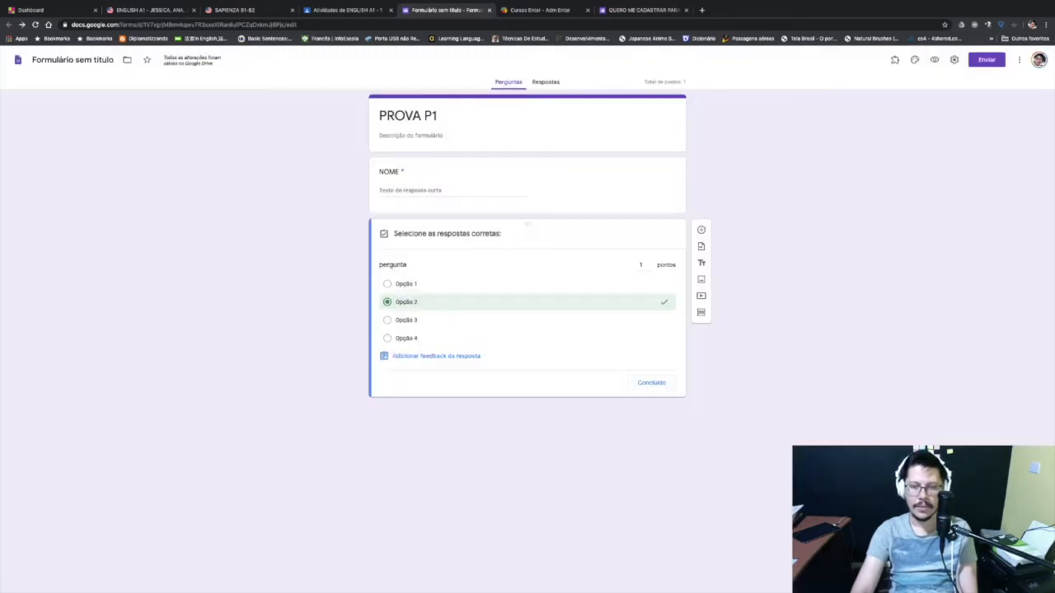
left_click(651, 383)
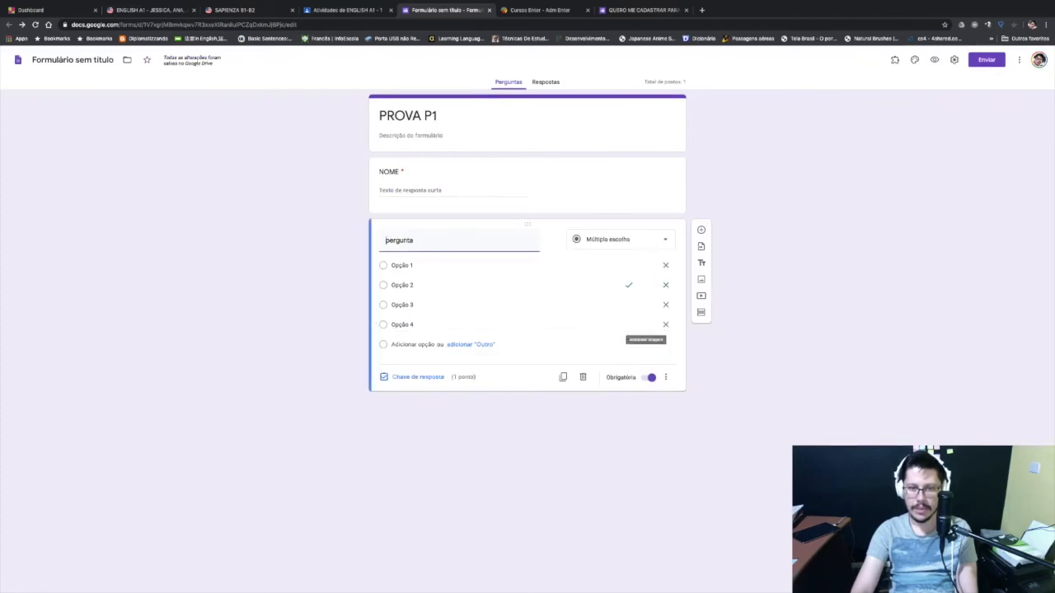
Step: Add a checkbox question titled "PERGUNTA 2" with Opção 1, Opção 2, Opção 3 and an "Outro" choice
left_click(701, 230)
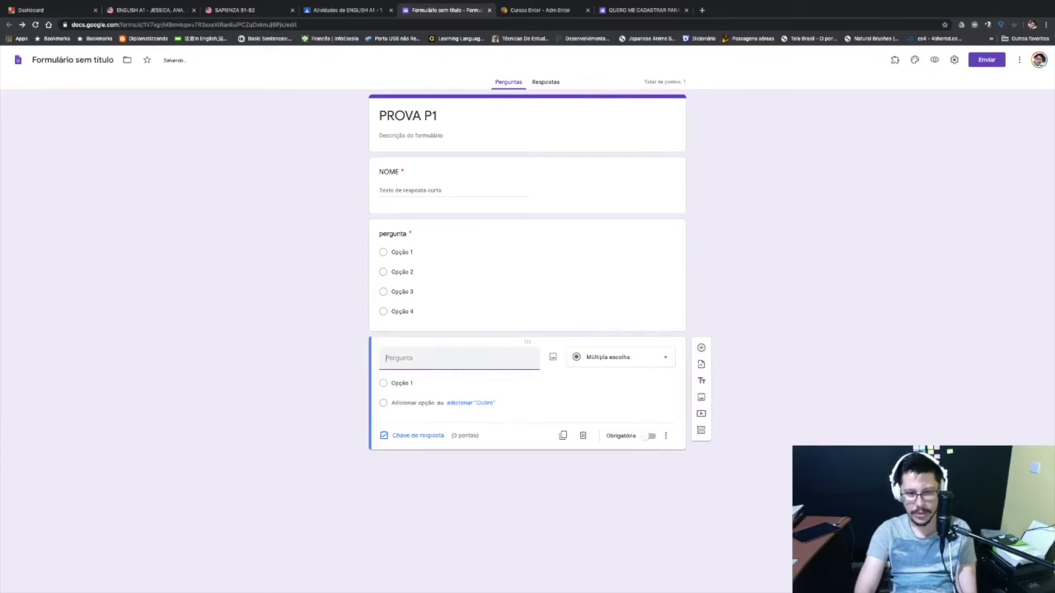
type("PERGUNTA 2")
left_click(619, 357)
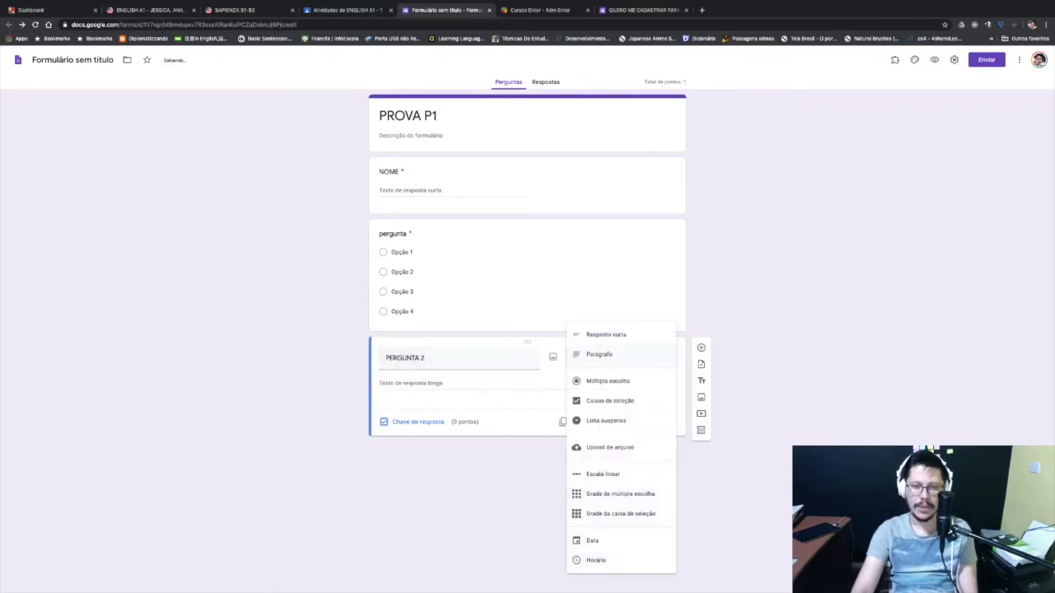
left_click(610, 400)
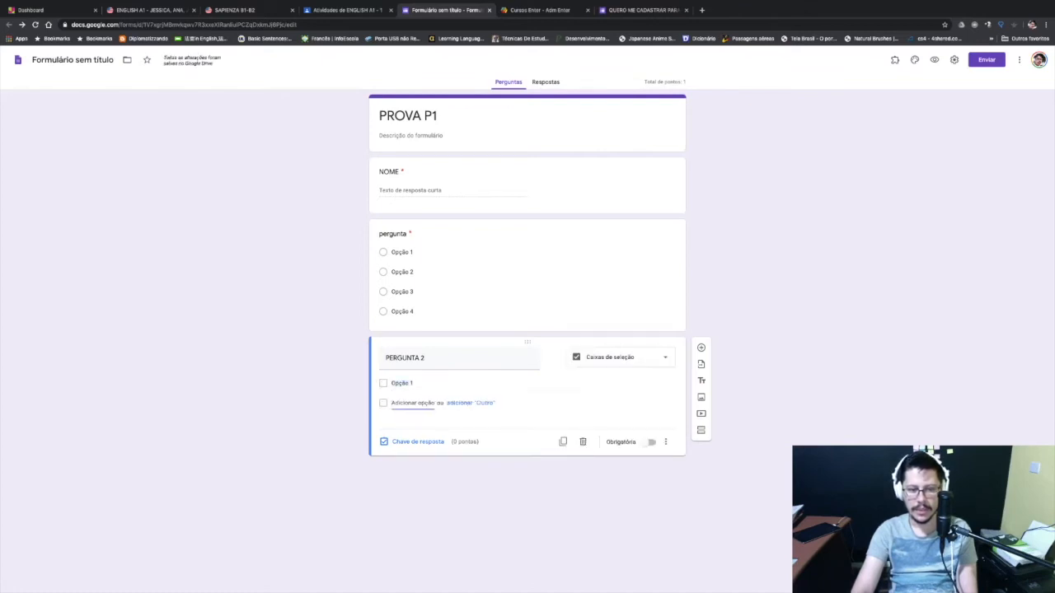
left_click(412, 403)
left_click(471, 422)
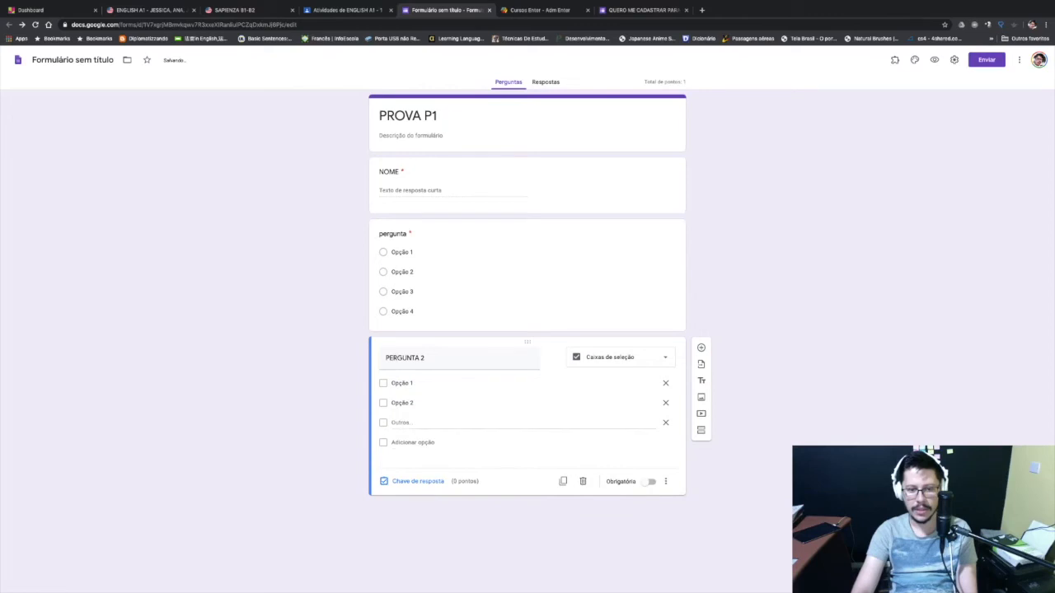
left_click(413, 443)
Step: Mark Opção 1 and Opção 3 as the correct answers of "PERGUNTA 2" in its answer key
left_click(418, 501)
left_click(387, 402)
left_click(387, 438)
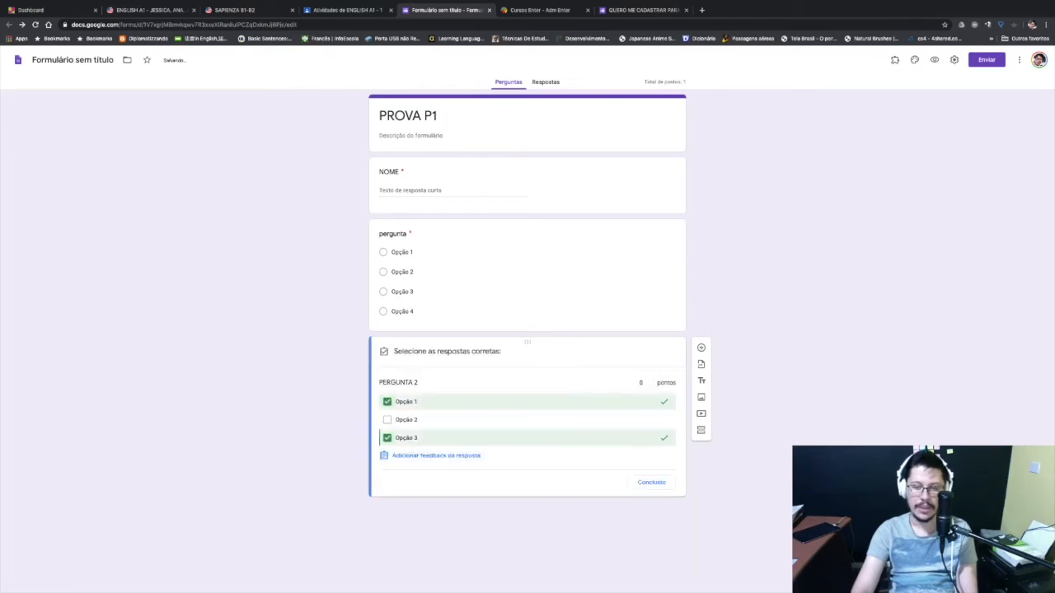
left_click(651, 482)
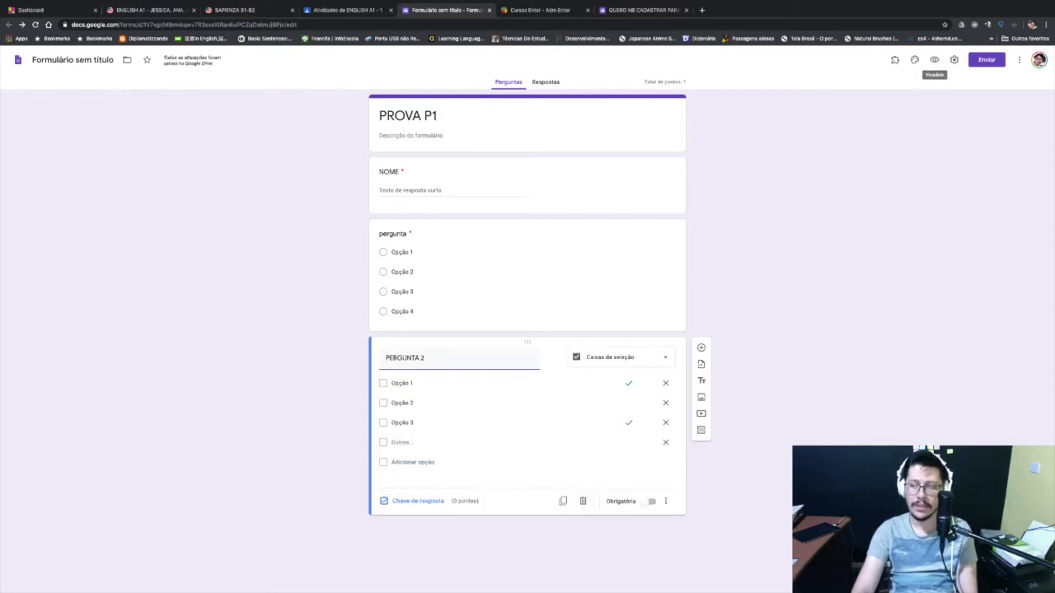
Step: Preview the form as a respondent, try out the choices of both questions, and return to the form editor
left_click(934, 59)
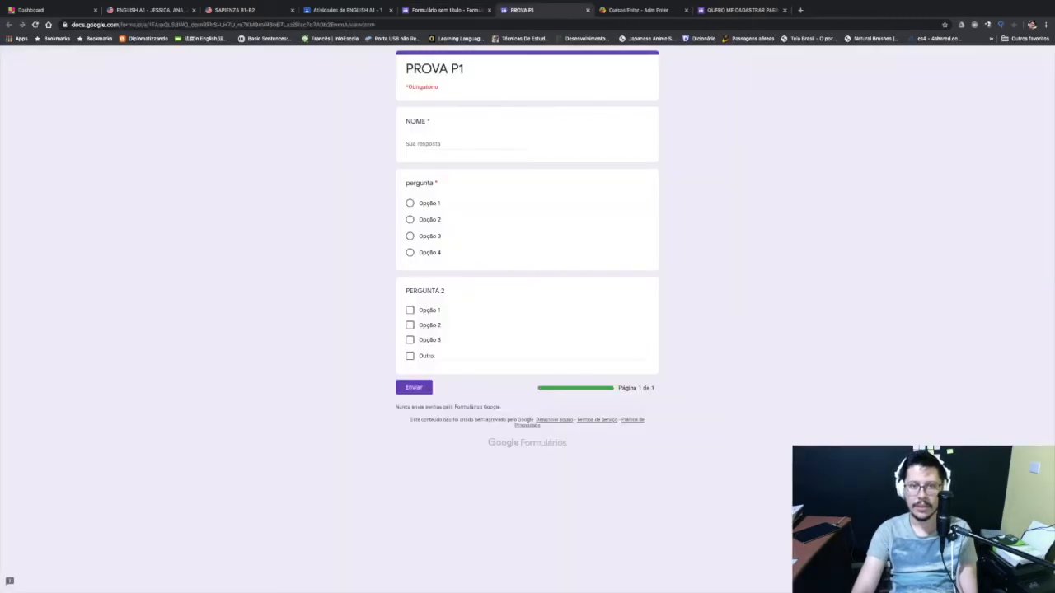
left_click(410, 203)
left_click(409, 324)
left_click(410, 339)
left_click(409, 310)
left_click(409, 356)
left_click(409, 340)
left_click(409, 324)
left_click(410, 310)
left_click(409, 356)
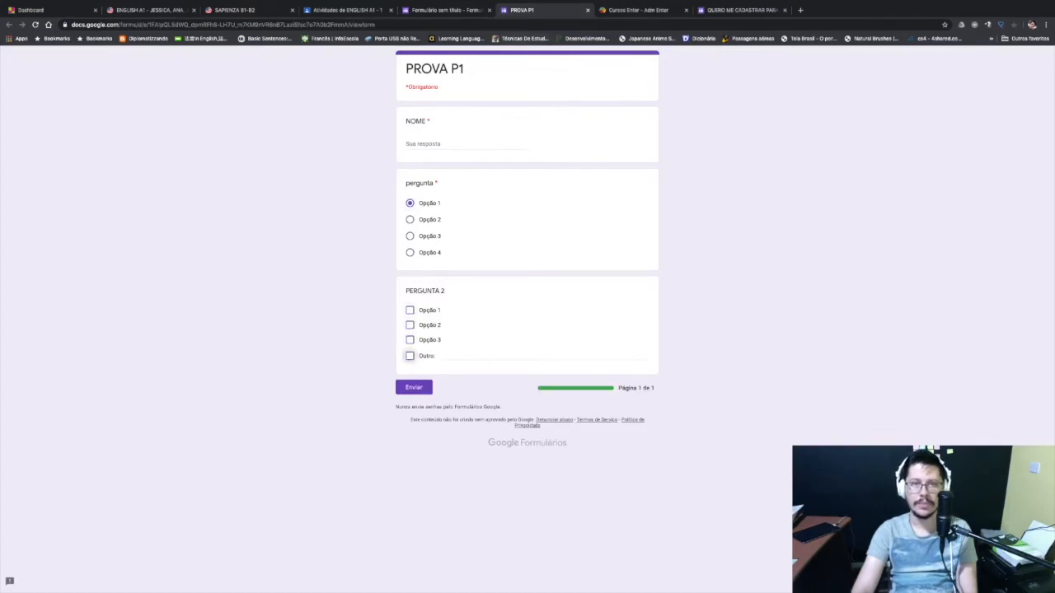
left_click(476, 10)
left_click(933, 60)
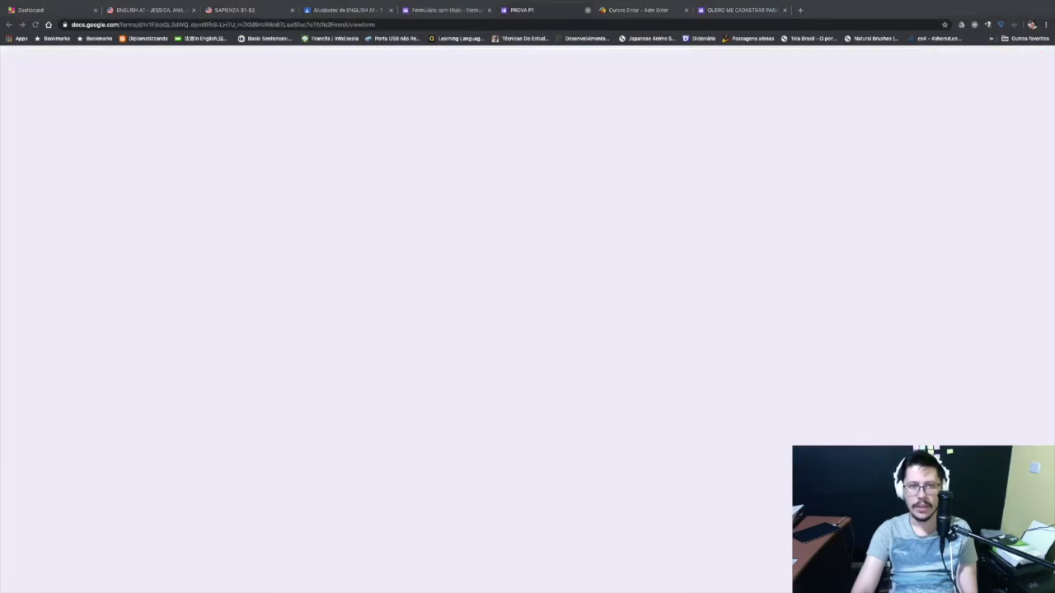
key("ctrl+w")
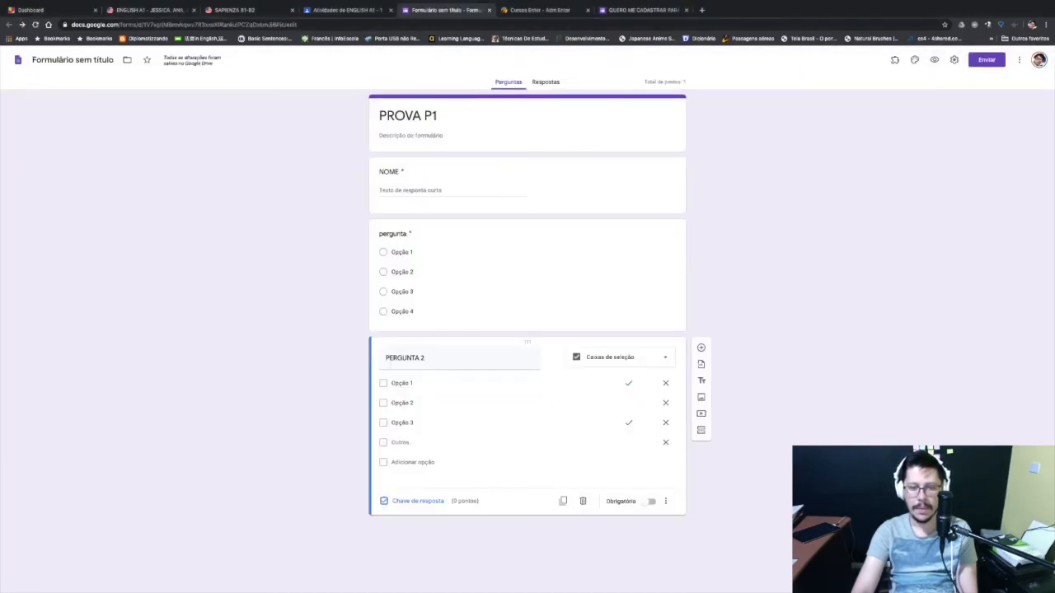
Step: Add a multiple-choice grid question titled "PERGUNTA 3" below PERGUNTA 2
left_click(701, 347)
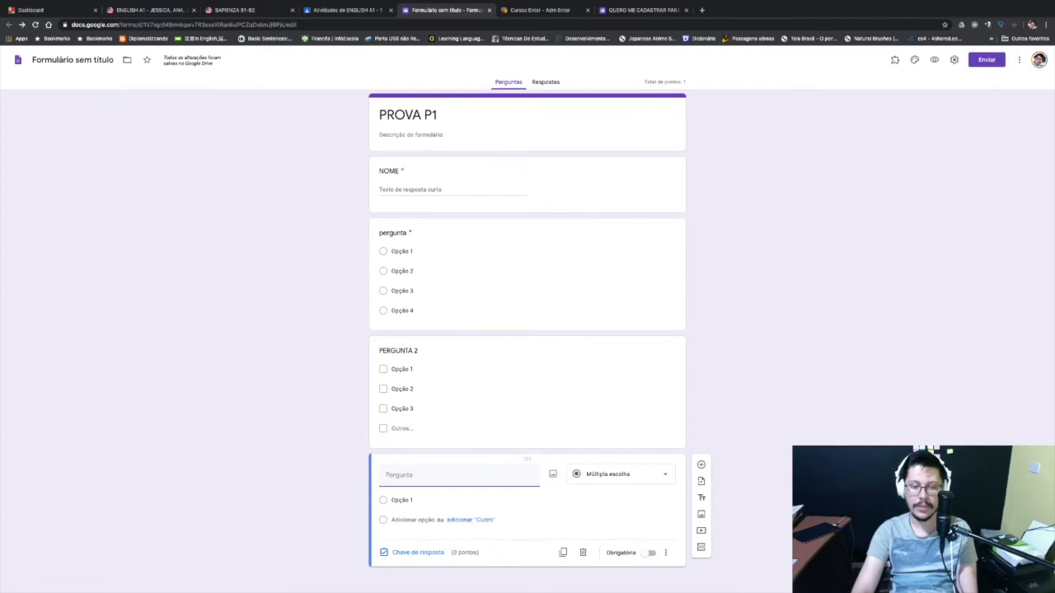
scroll(527, 330, "down", 1)
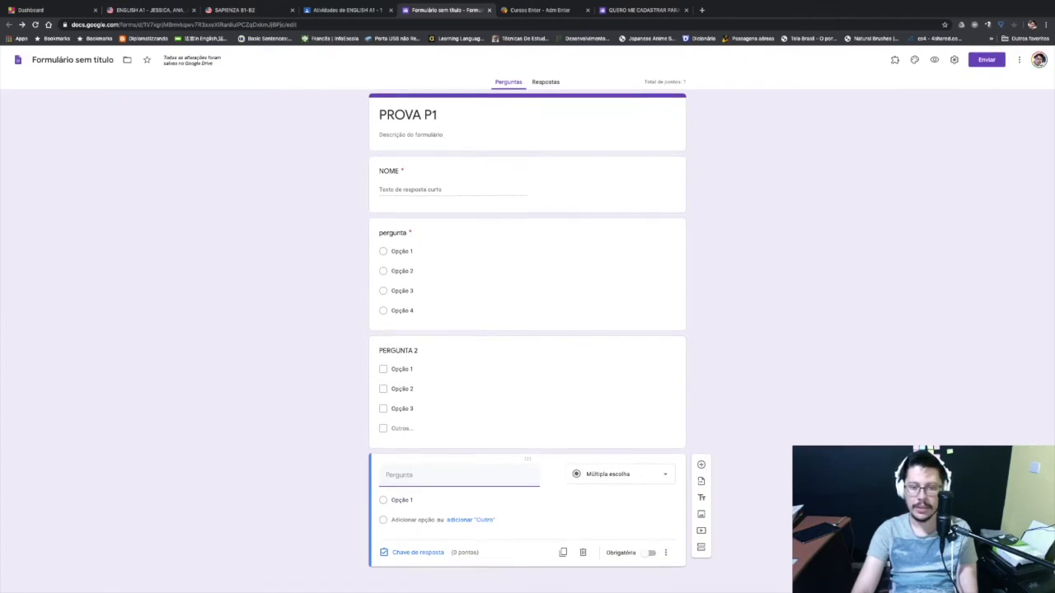
left_click(618, 471)
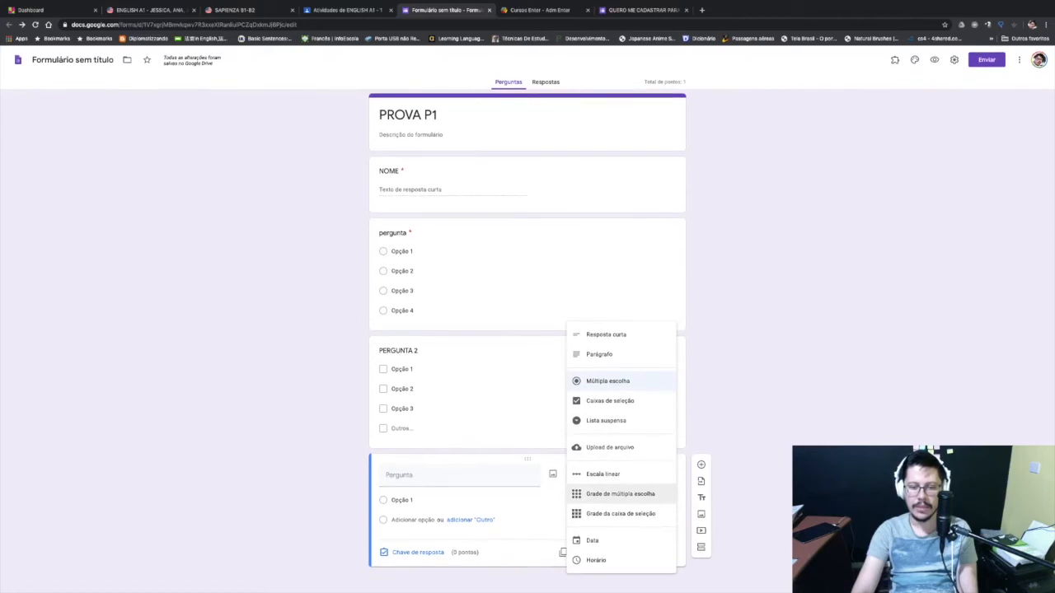
left_click(620, 494)
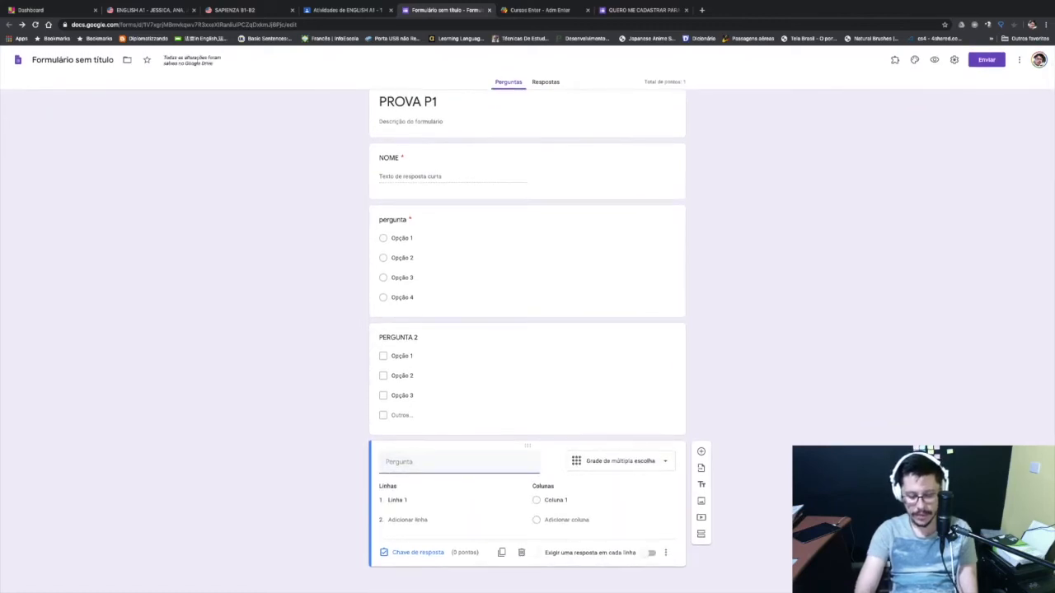
type("PERGUNTA 3")
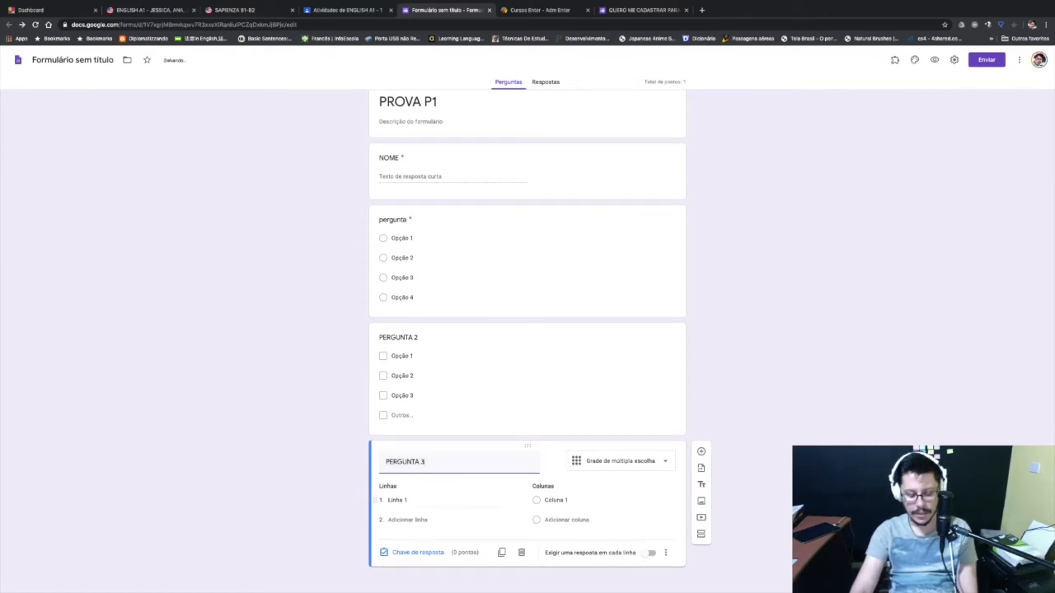
Step: Give the PERGUNTA 3 grid four rows, Linha 1 to Linha 4
left_click(398, 500)
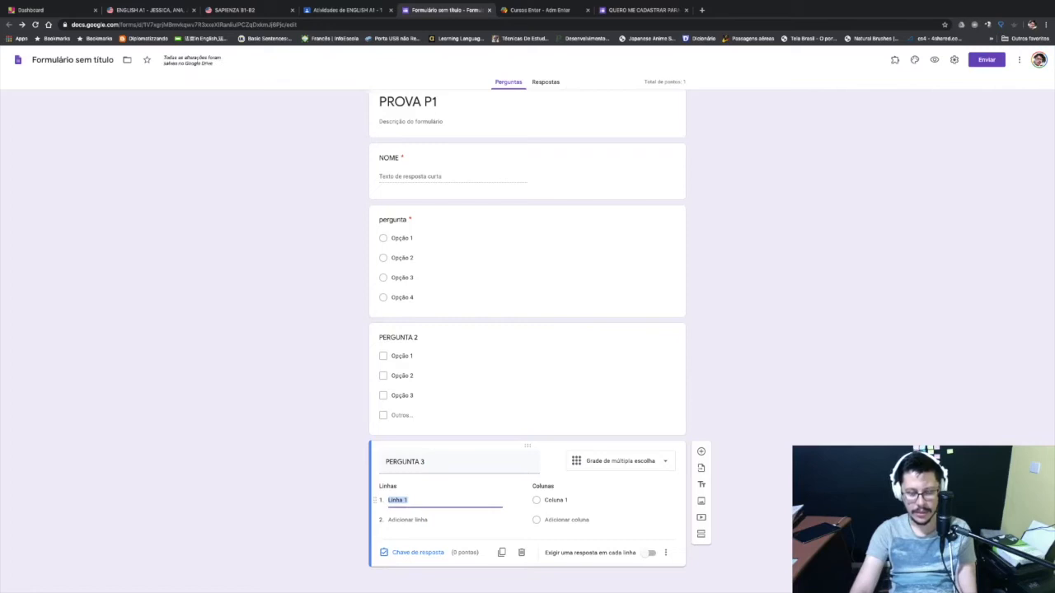
key("Tab")
key("Tab")
key("shift+Tab")
key("Return")
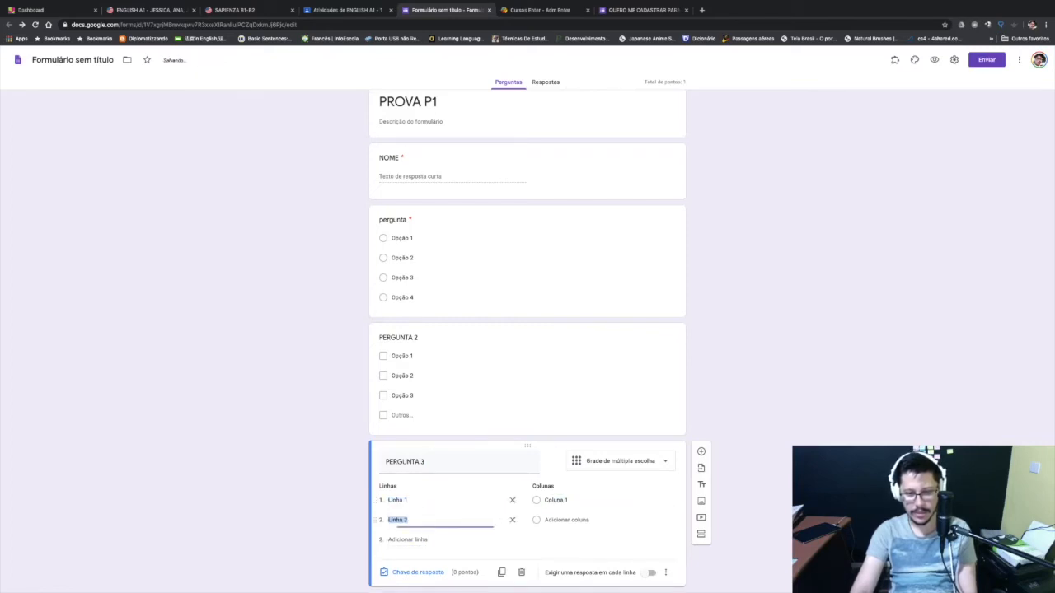
key("Return")
key("Return")
Step: Name the PERGUNTA 3 grid columns VERDADEIRO and FALSO, and require a response in each row
left_click(568, 500)
type("VERDAD")
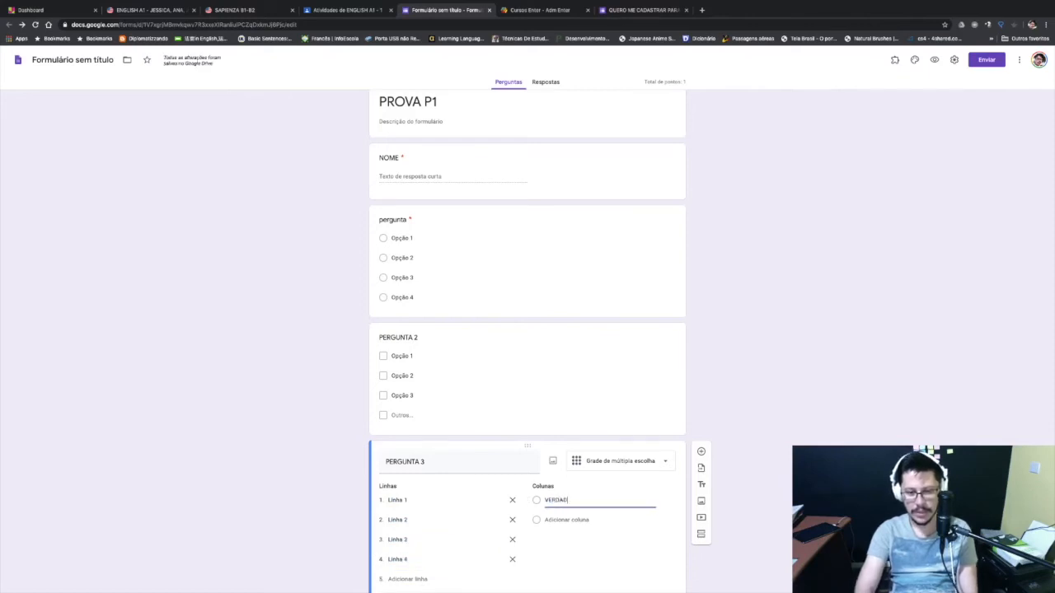
type("EIRO")
key("Return")
type("FALSO")
left_click(754, 494)
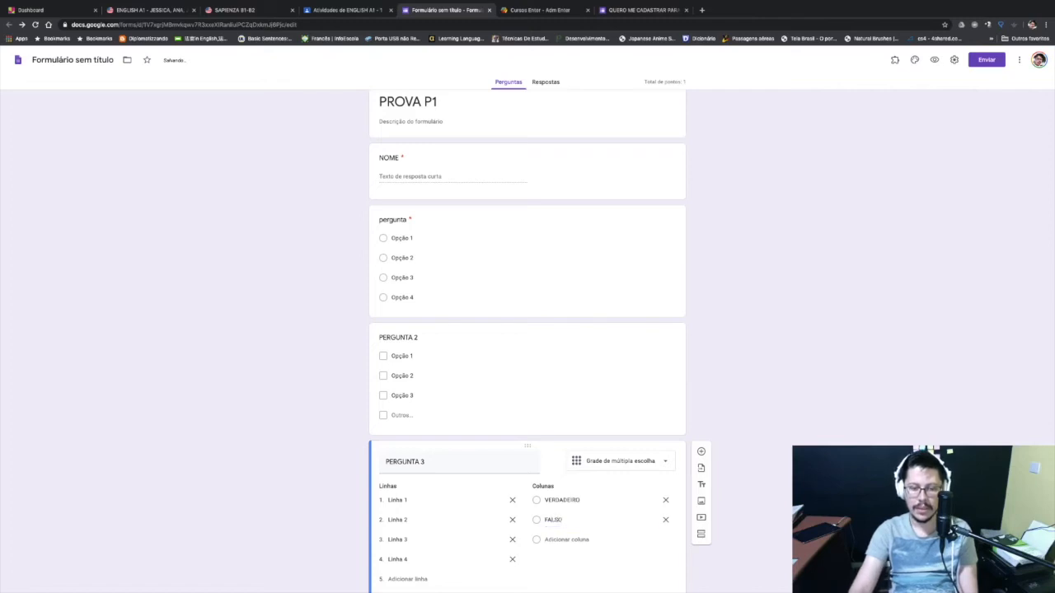
scroll(754, 494, "down", 2)
left_click(651, 553)
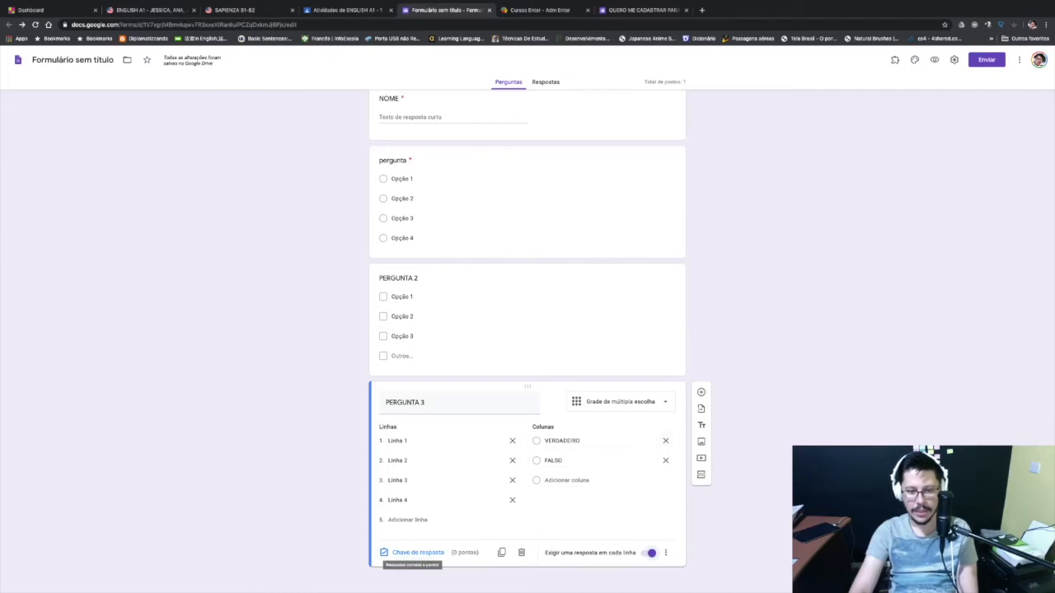
Step: In PERGUNTA 3's answer key, mark Linha 2 as VERDADEIRO and Linhas 1, 3 and 4 as FALSO, with 1 point per row
left_click(417, 553)
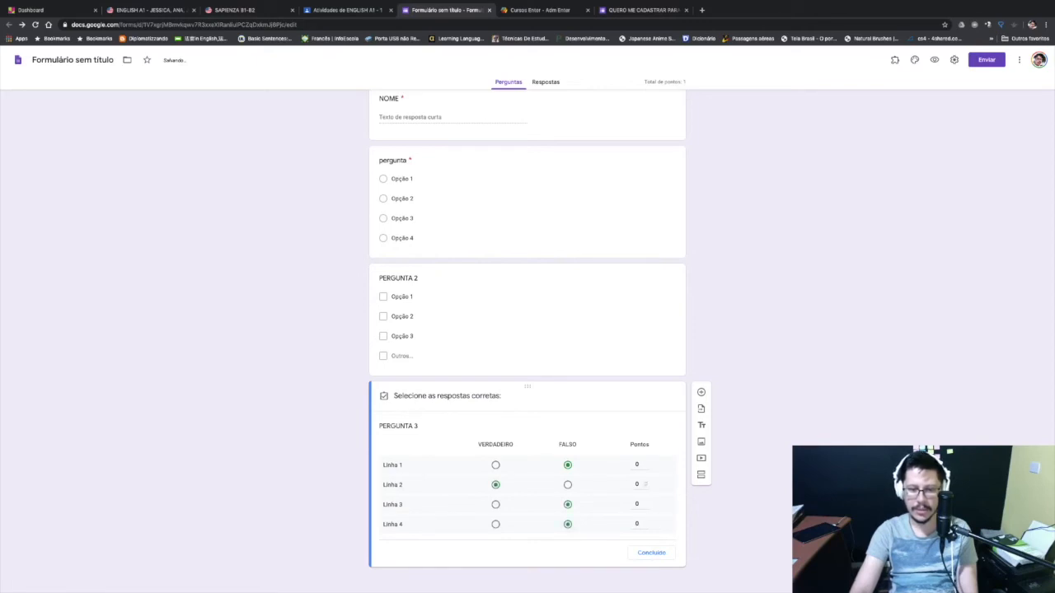
left_click(646, 463)
left_click(646, 482)
left_click(646, 502)
left_click(646, 521)
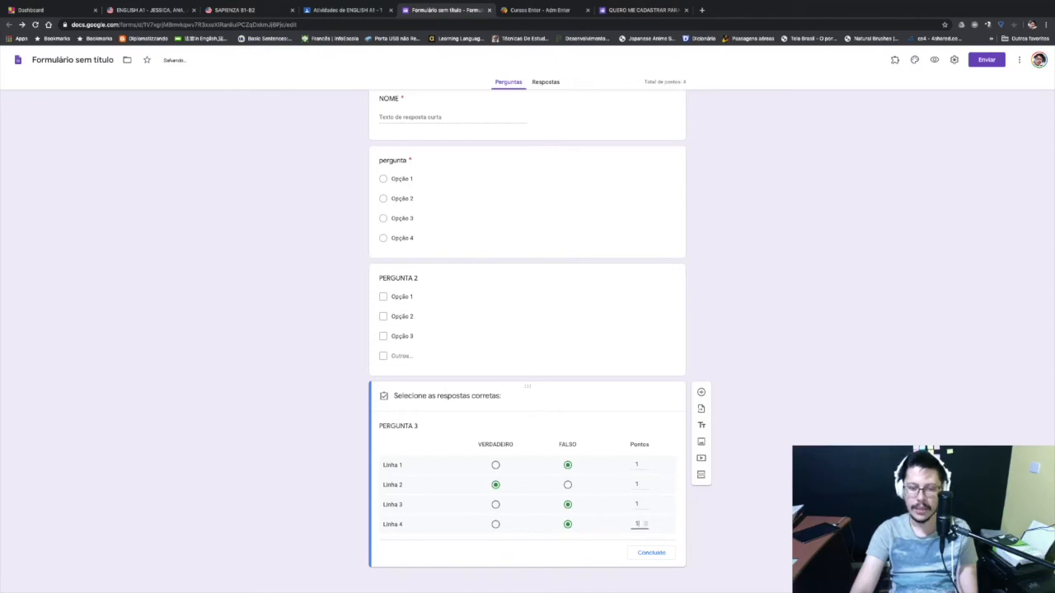
left_click(651, 553)
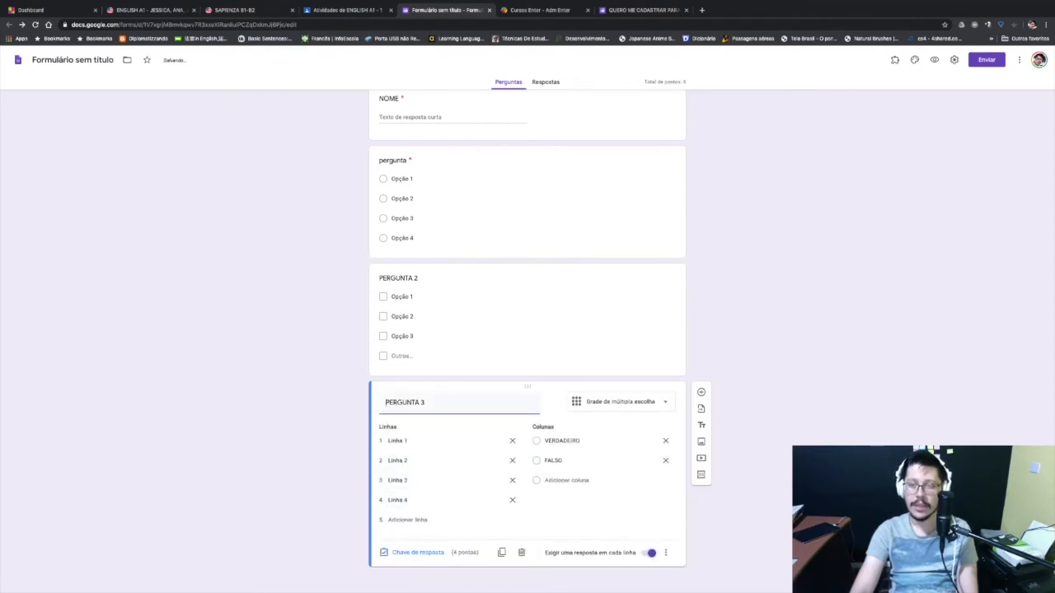
Step: Preview the form as a respondent, try answering all four rows of PERGUNTA 3, and return to the form editor
left_click(933, 59)
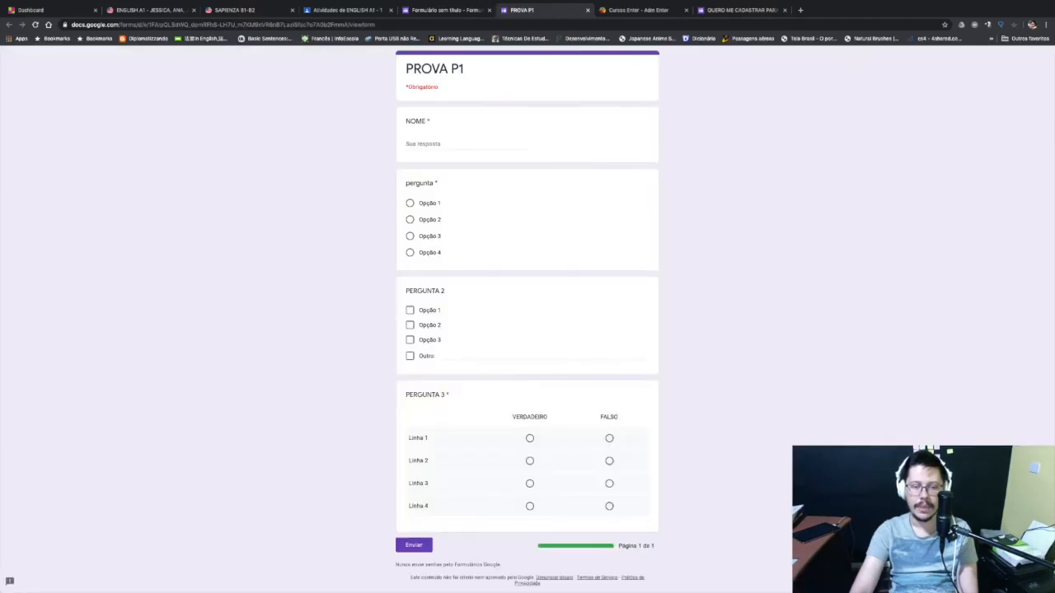
left_click(529, 439)
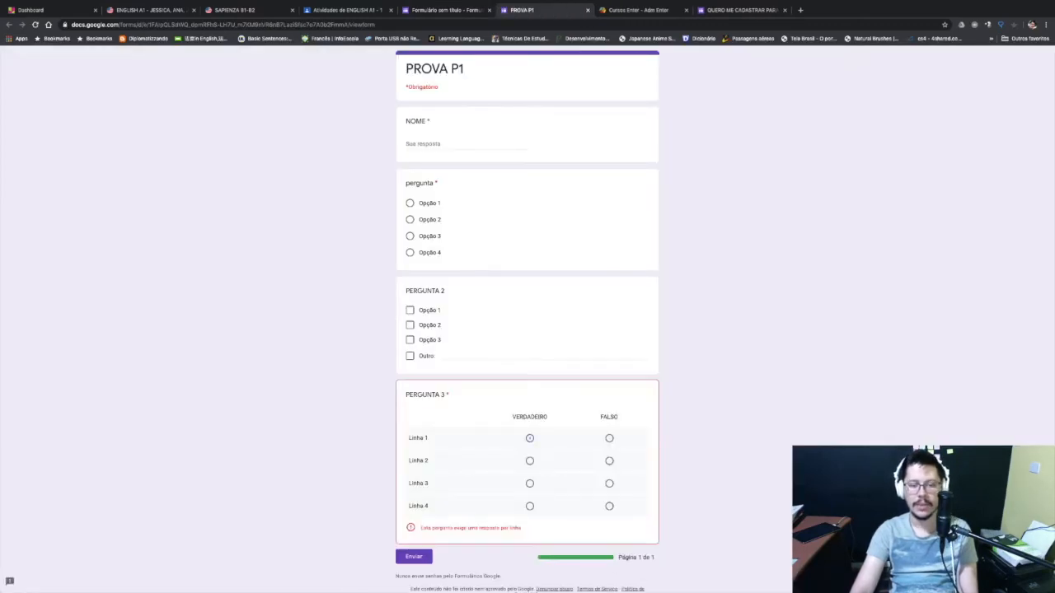
left_click(609, 460)
left_click_drag(421, 528, 520, 527)
left_click(530, 484)
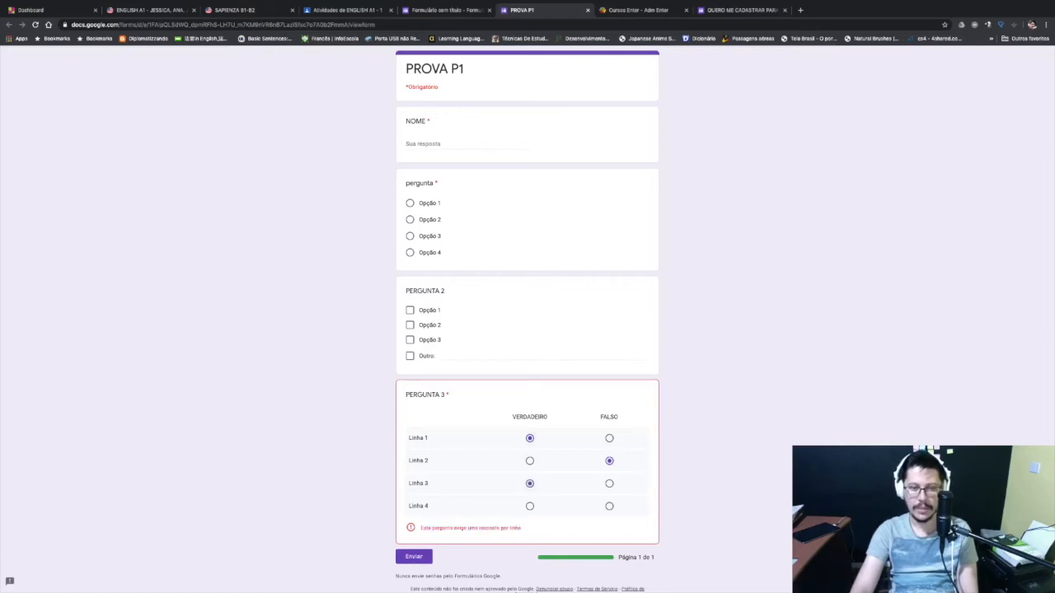
left_click(609, 506)
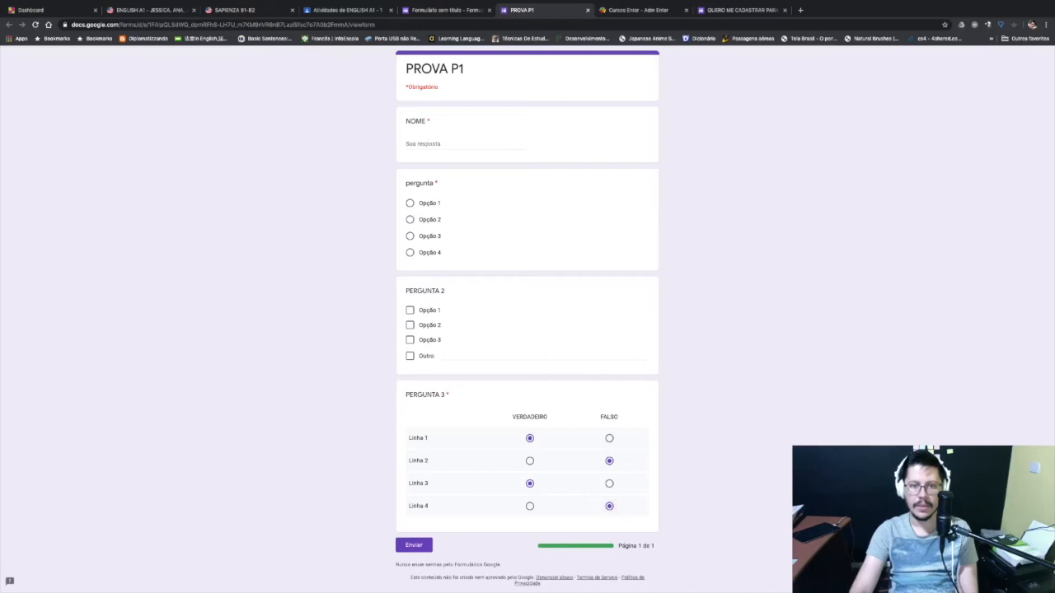
left_click(449, 10)
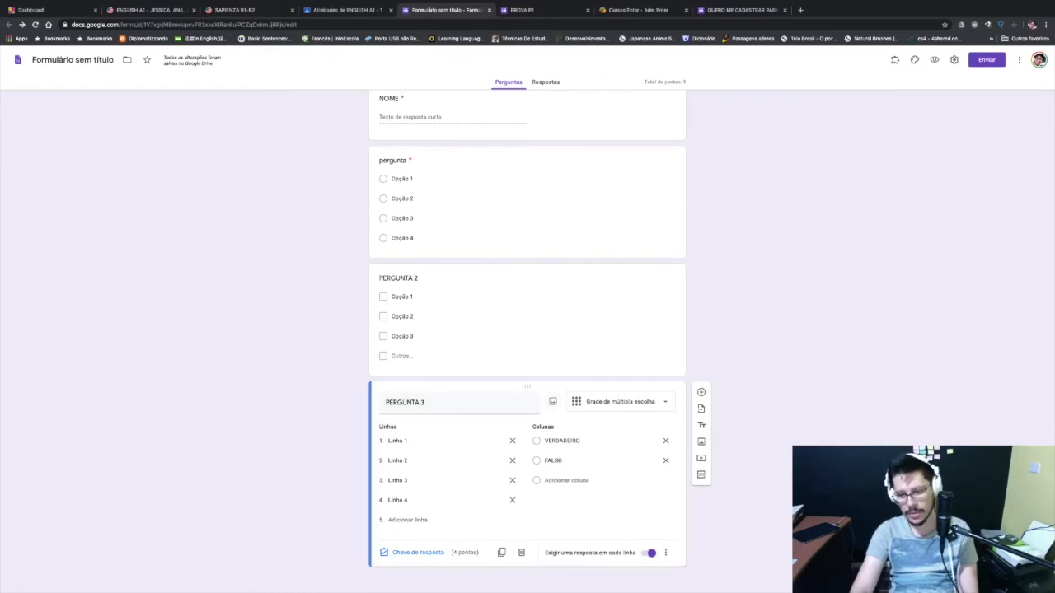
Step: Open the image upload dialog to add a separate image to the form below PERGUNTA 3
left_click(702, 441)
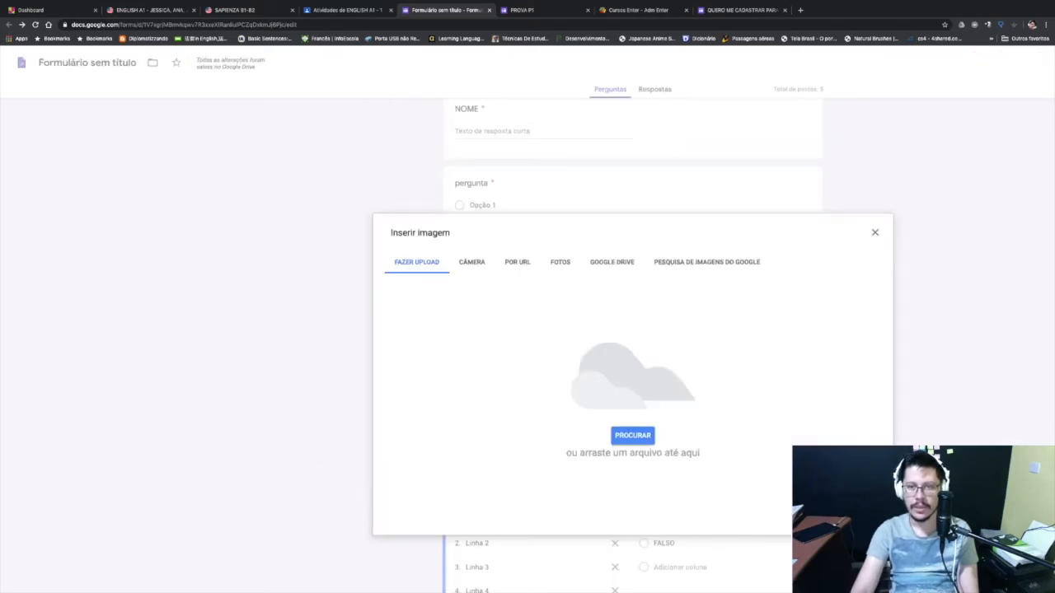
key("super+minus")
key("super+plus")
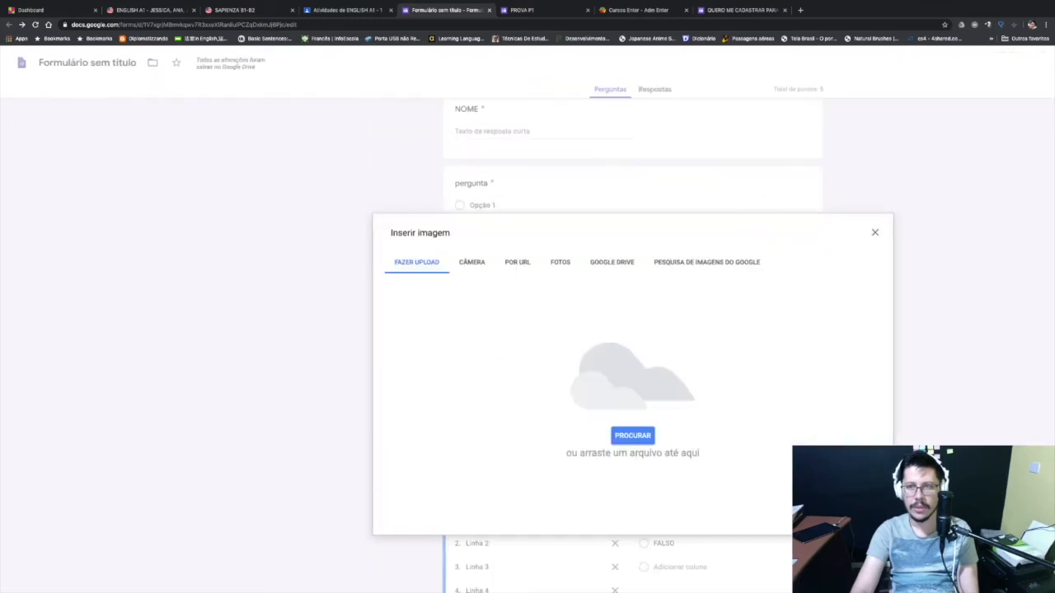
Step: Search Google Images for "exercicio de matematica" in a new browser tab and download the "Addition Workout" worksheet image
key("super+t")
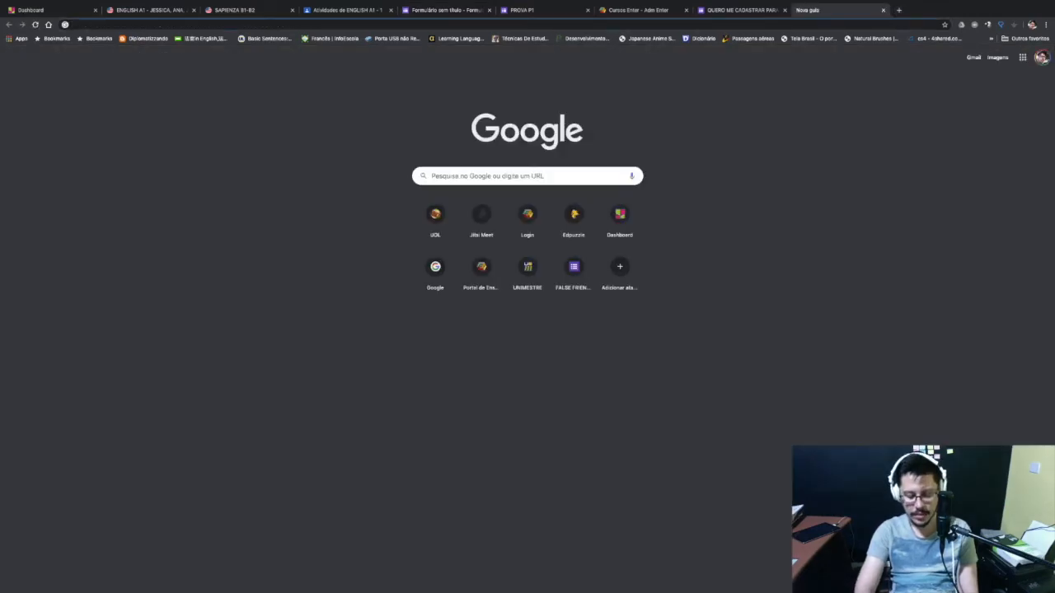
type("exercic")
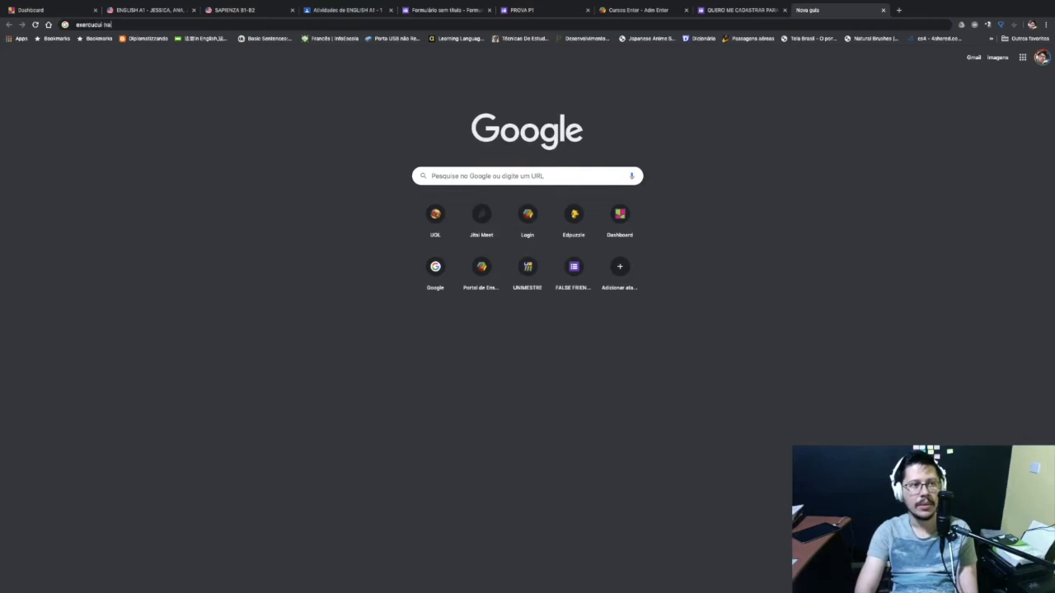
type("io de matematica")
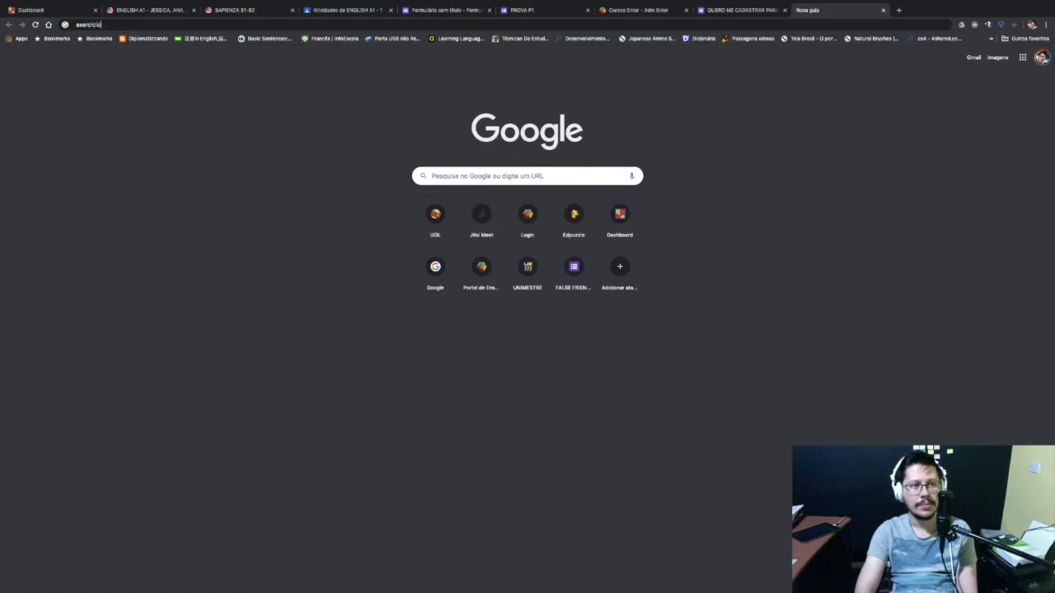
key("Return")
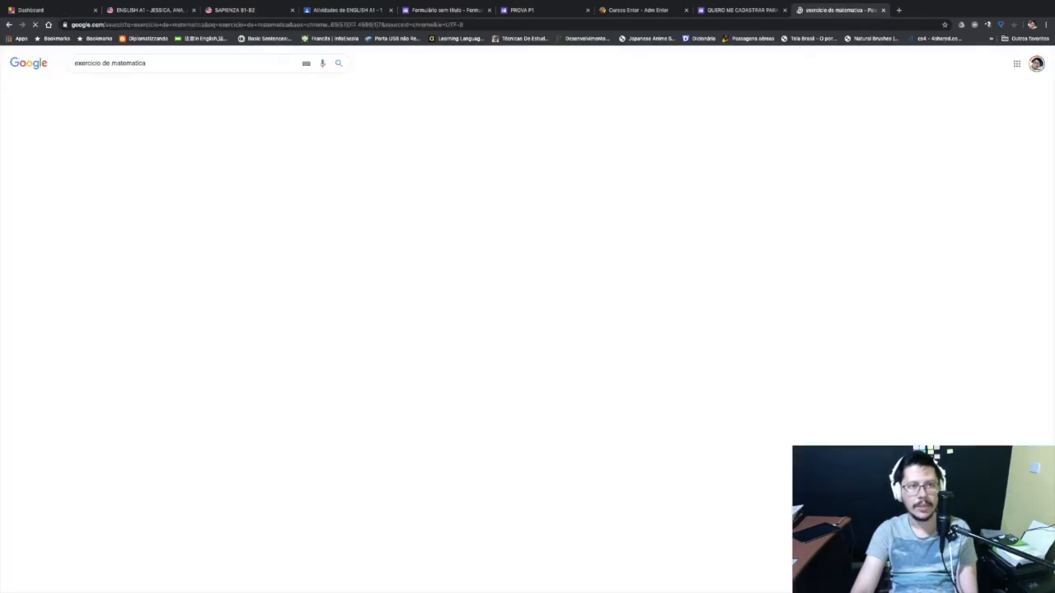
left_click(123, 86)
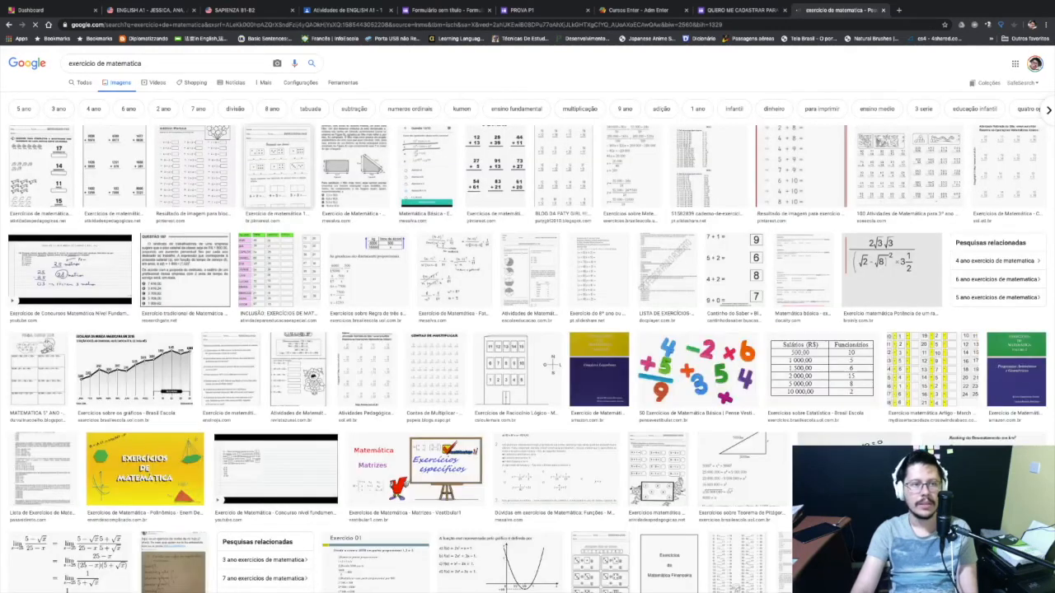
left_click(194, 165)
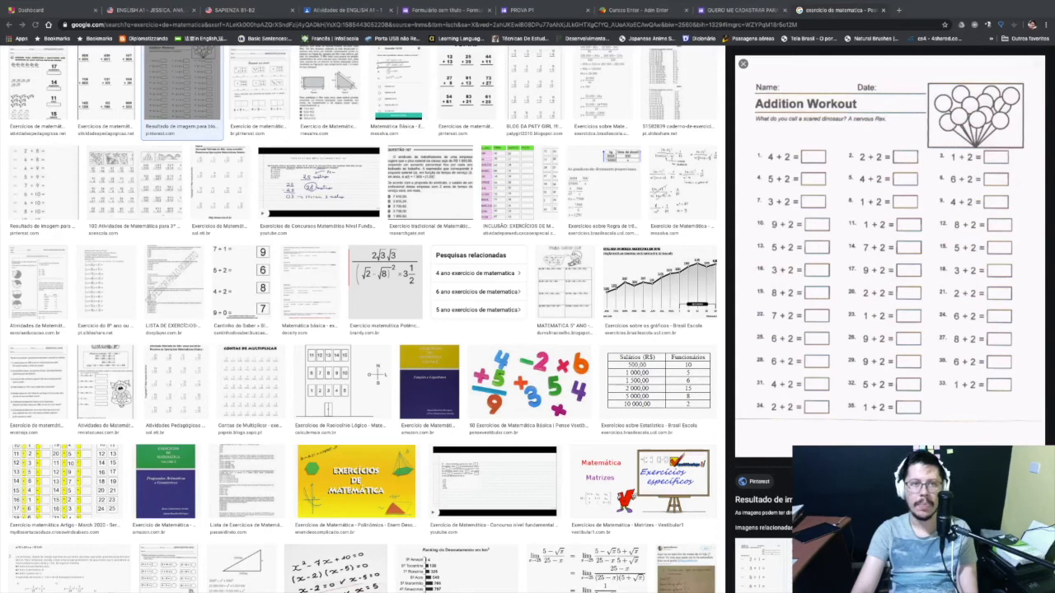
left_click(602, 106)
Step: Close the form preview and upload the downloaded worksheet image into the form
left_click(536, 10)
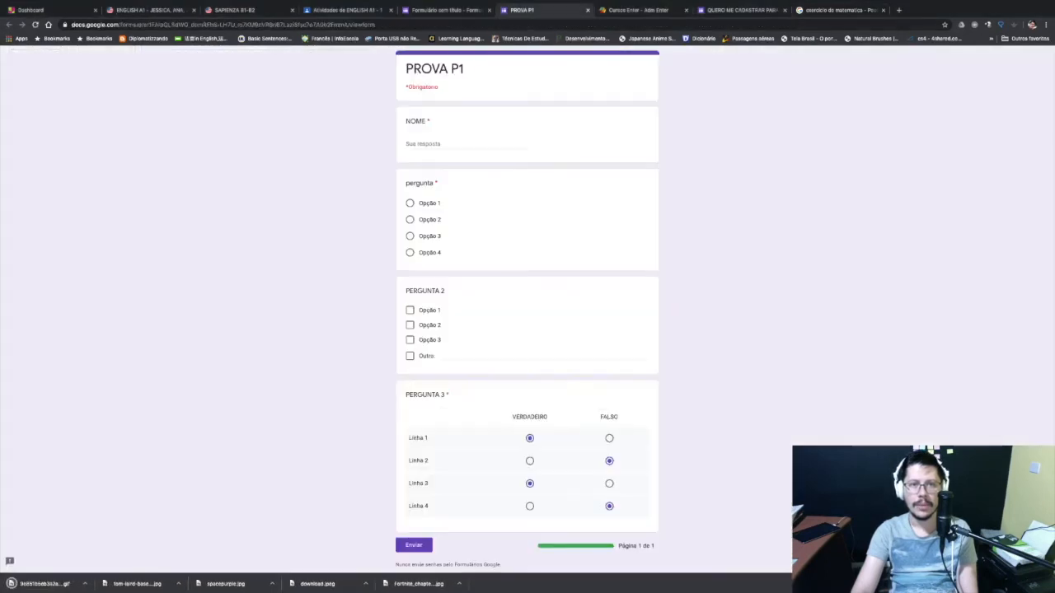
key("ctrl+w")
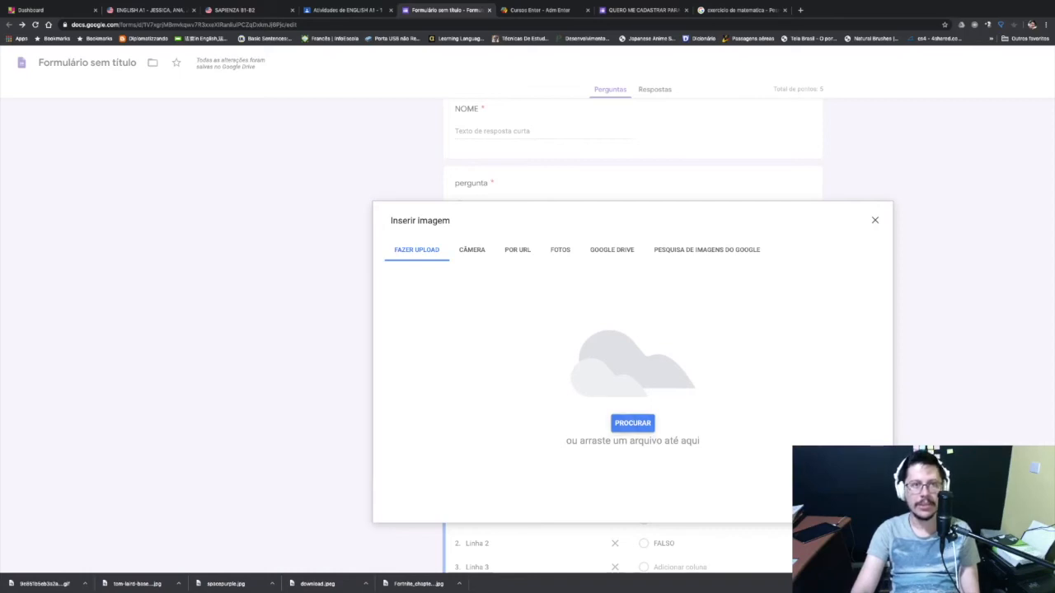
key("super+Tab")
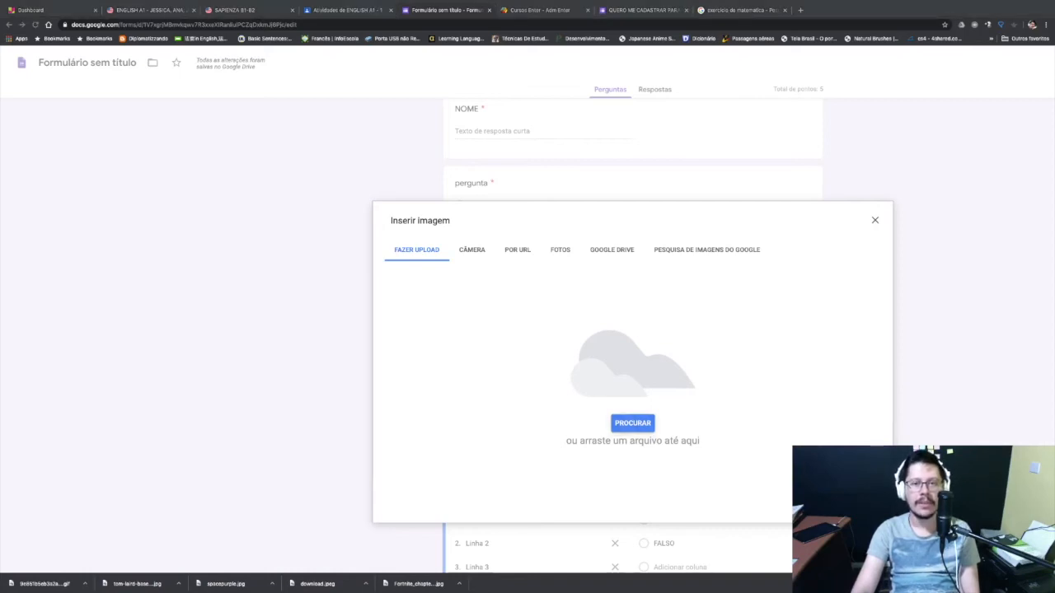
key("Return")
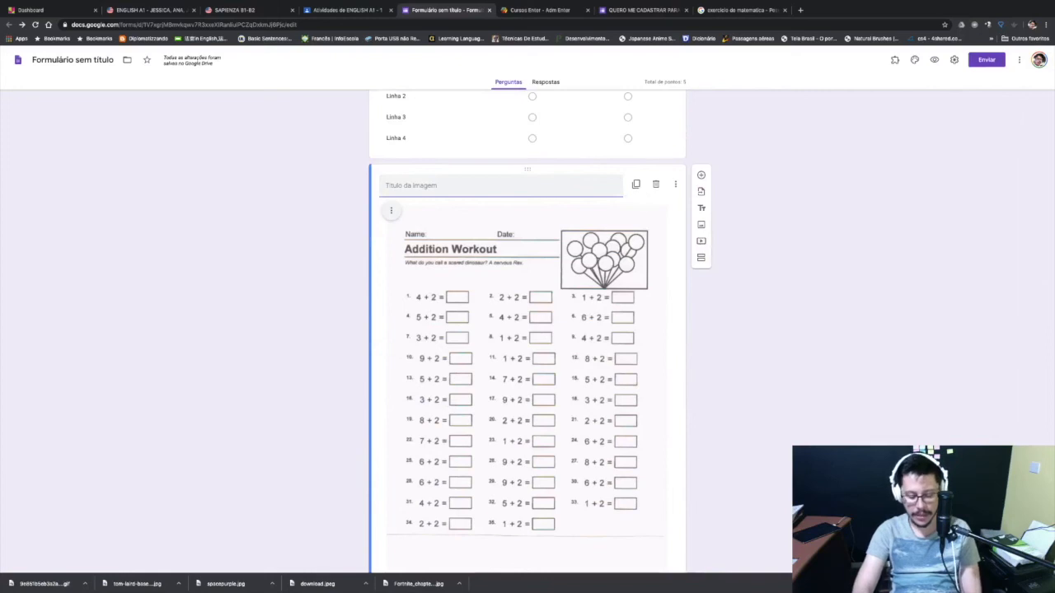
Step: Title the image "IMAGEM REFERENTE A QUESTAO 3" and move it between PERGUNTA 2 and PERGUNTA 3
type("IMAGEM ")
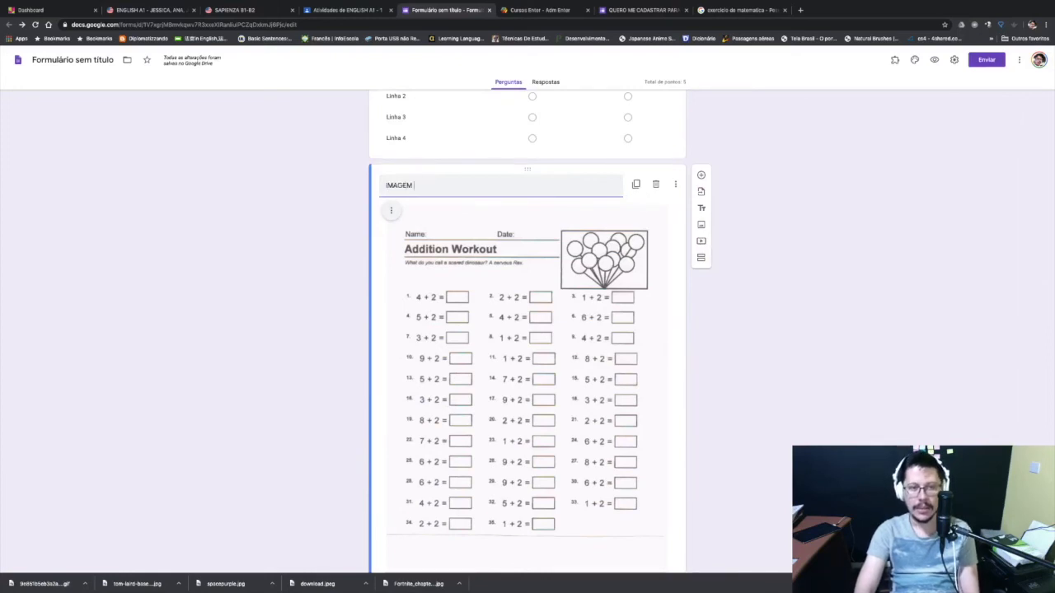
type("REFERENTE A QUESTAO 3")
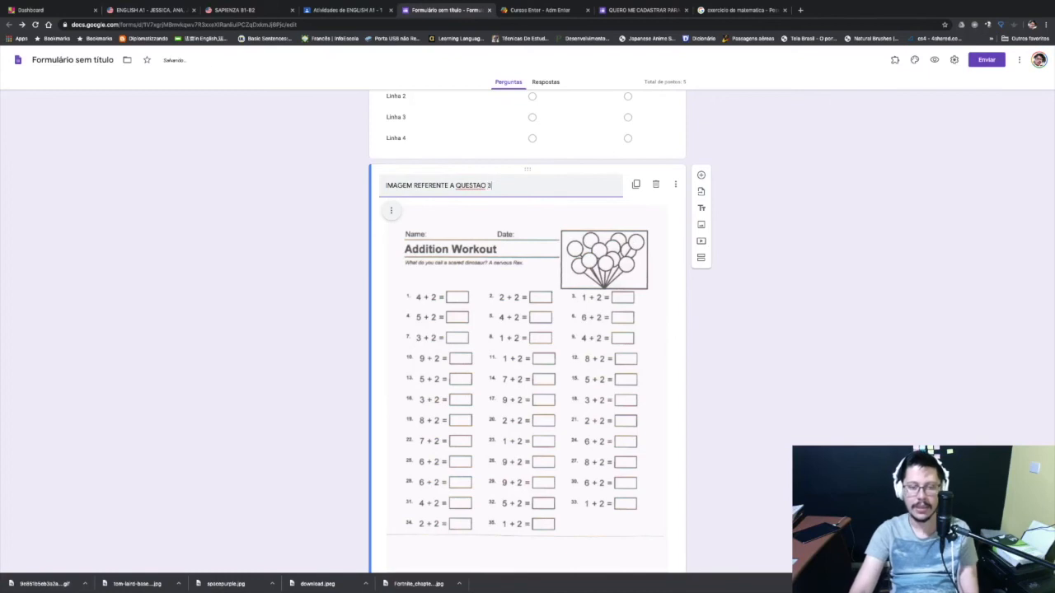
scroll(528, 330, "down", 1)
scroll(527, 330, "up", 6)
scroll(528, 329, "down", 2)
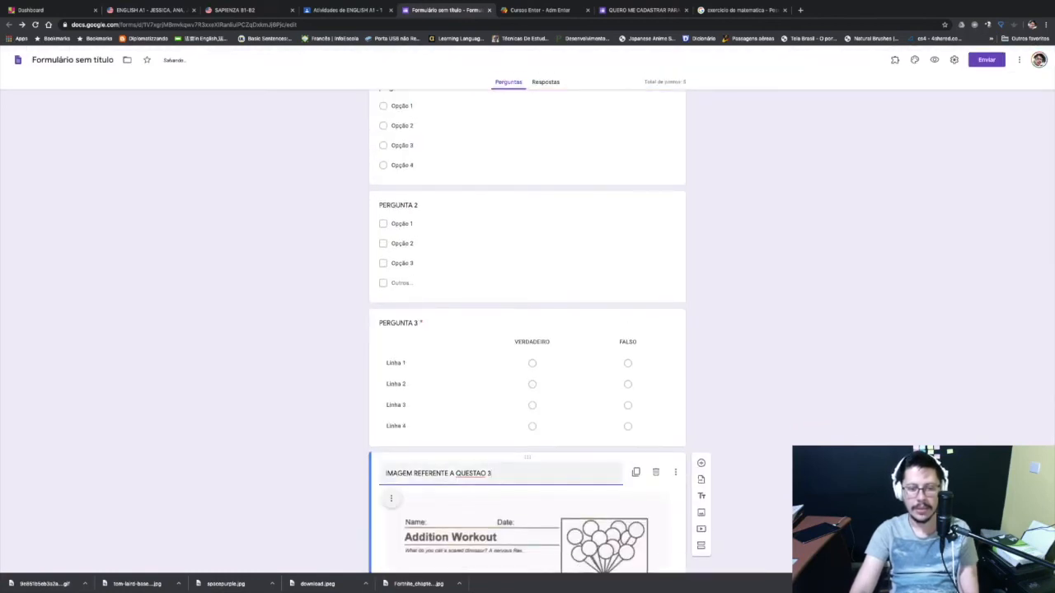
left_click_drag(528, 458, 528, 294)
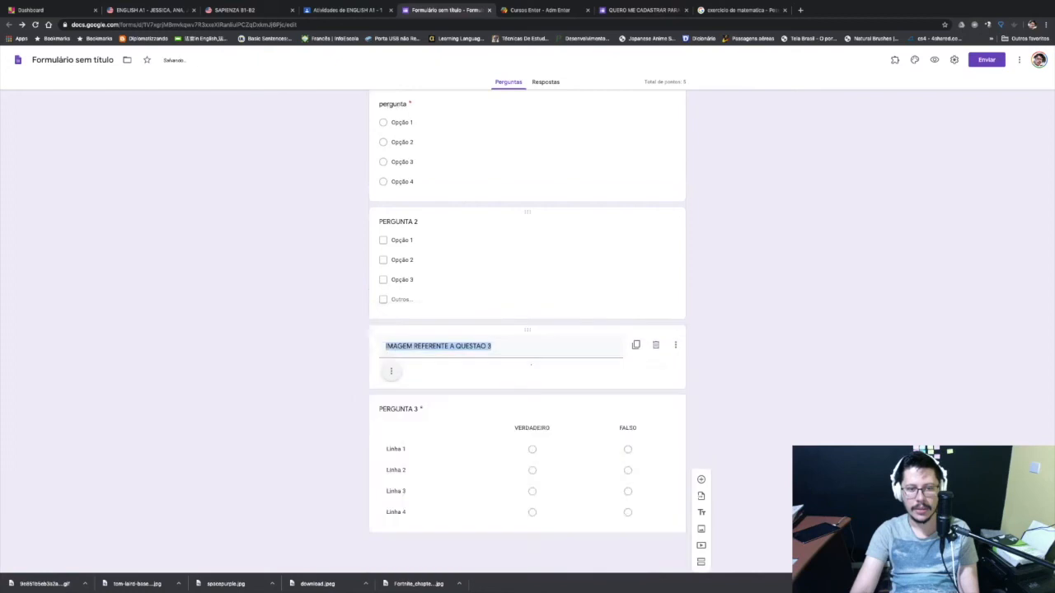
scroll(528, 330, "down", 4)
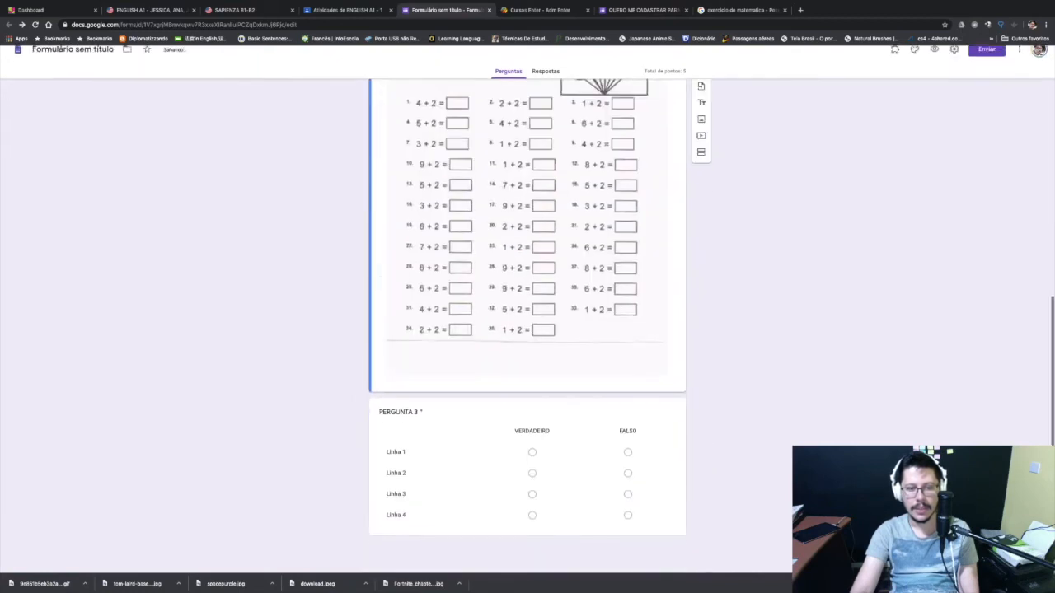
Step: Add a title and description block between the worksheet image and PERGUNTA 3, and delete it again
scroll(527, 330, "up", 3)
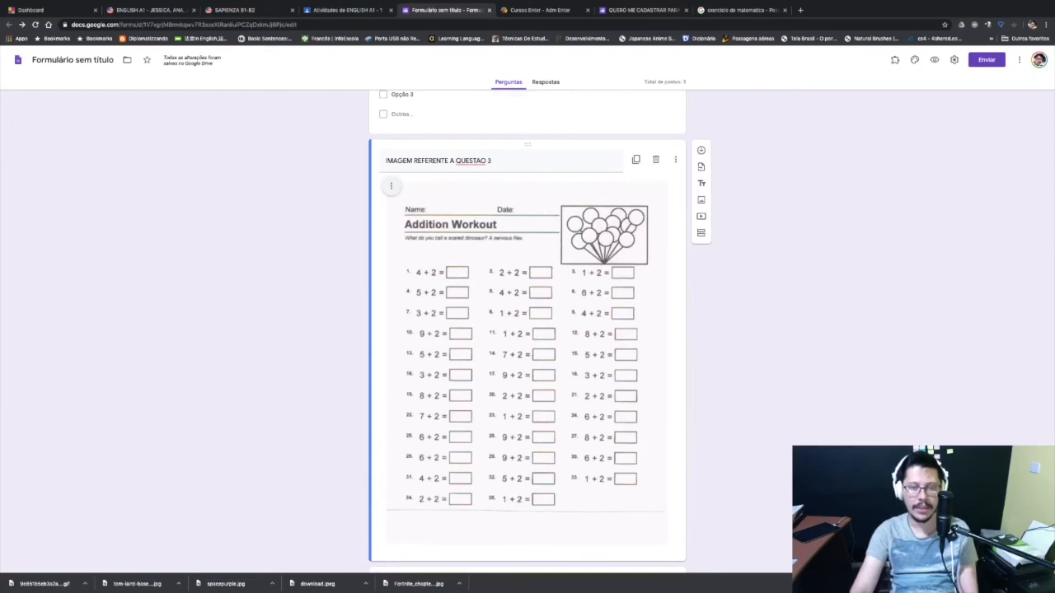
scroll(527, 329, "up", 2)
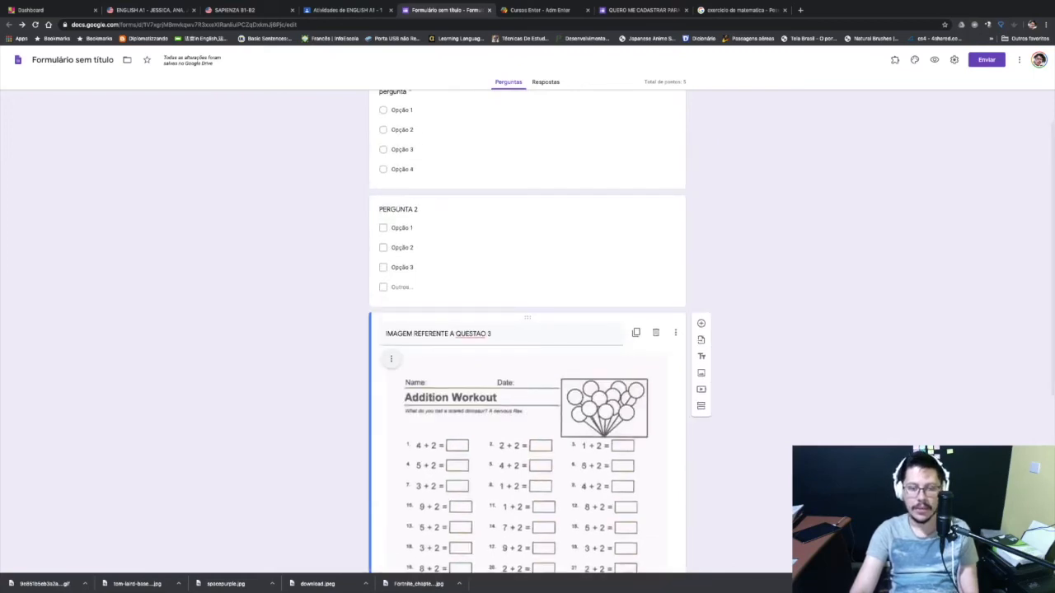
scroll(528, 329, "down", 5)
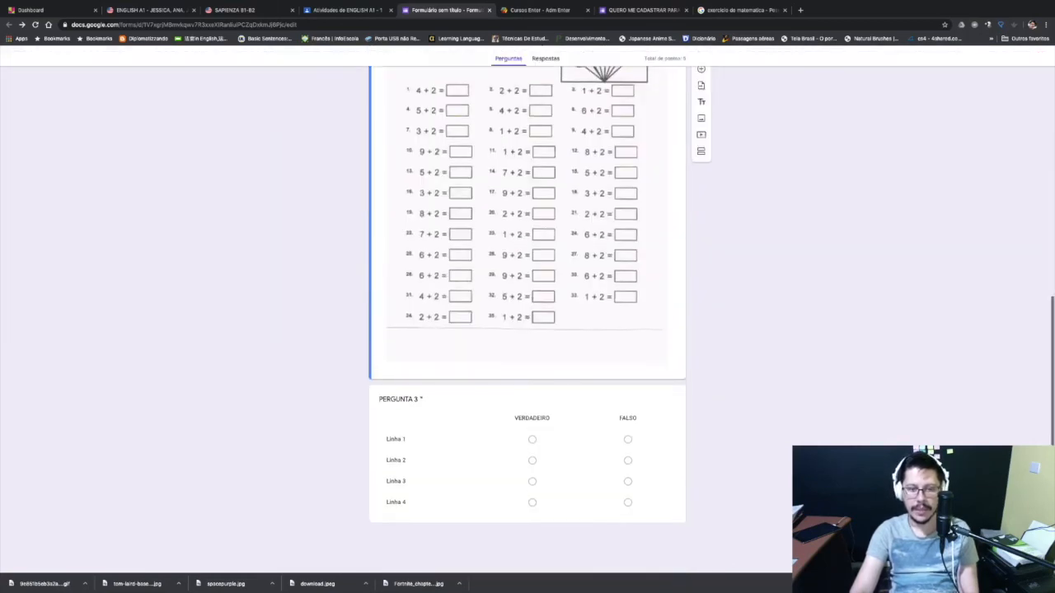
scroll(527, 329, "up", 2)
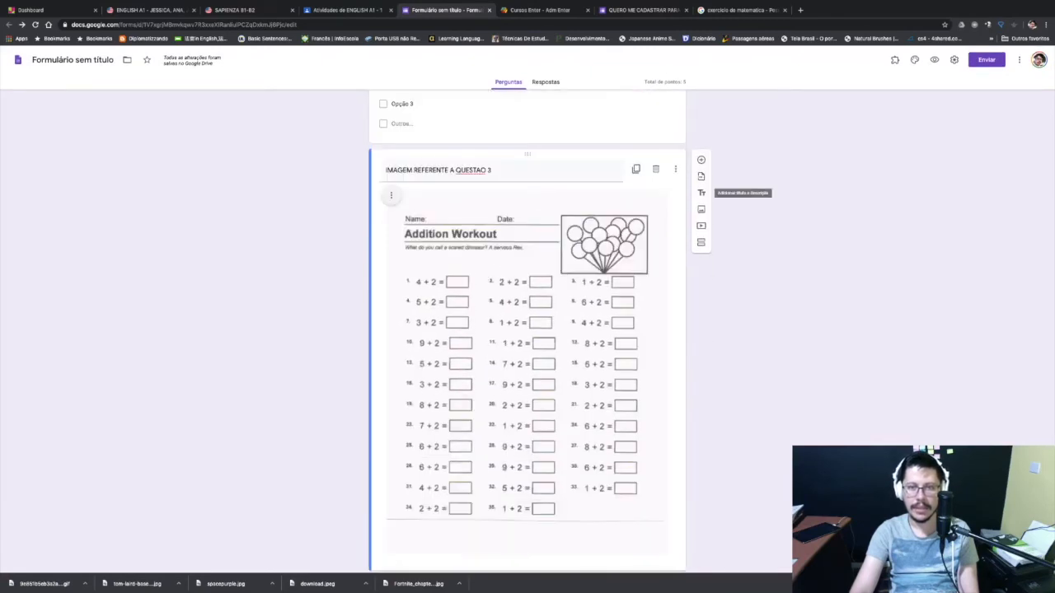
left_click(701, 193)
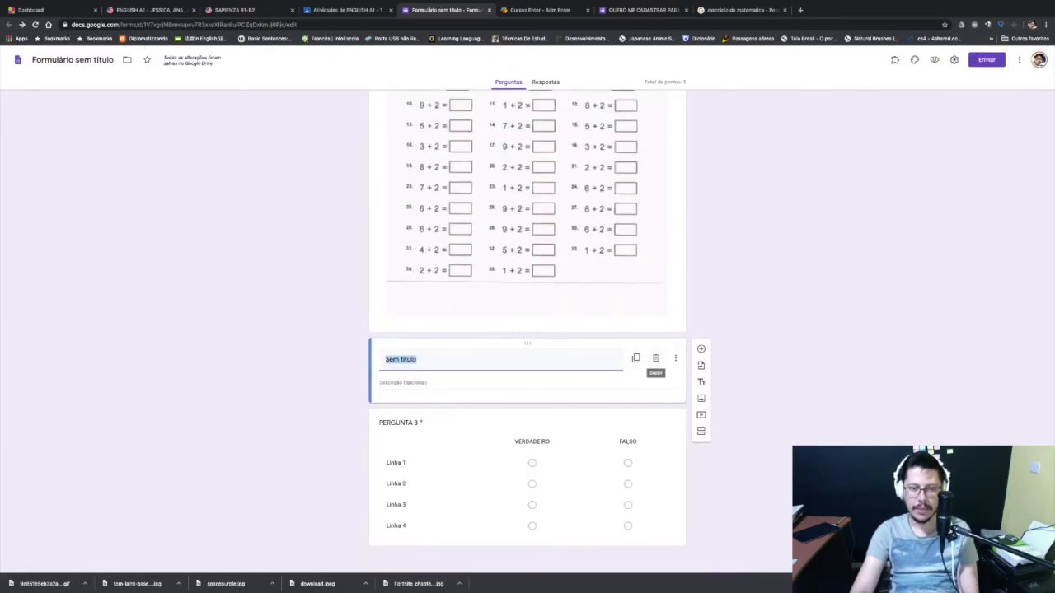
left_click(655, 359)
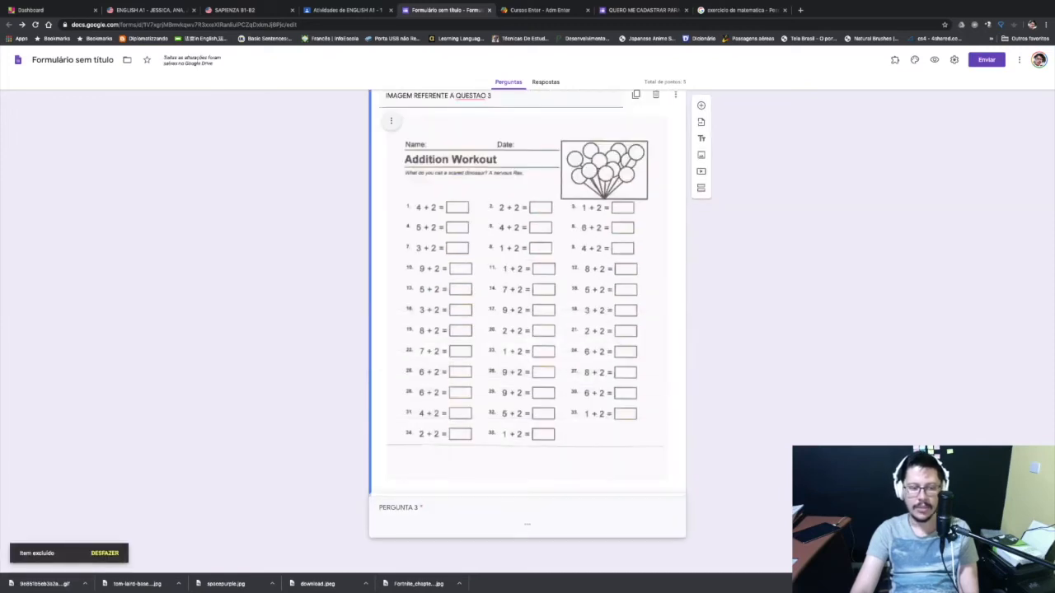
Step: Search YouTube for "MATEMATICA" and insert the video "Macetes de Matemática" below the worksheet image
scroll(527, 330, "up", 3)
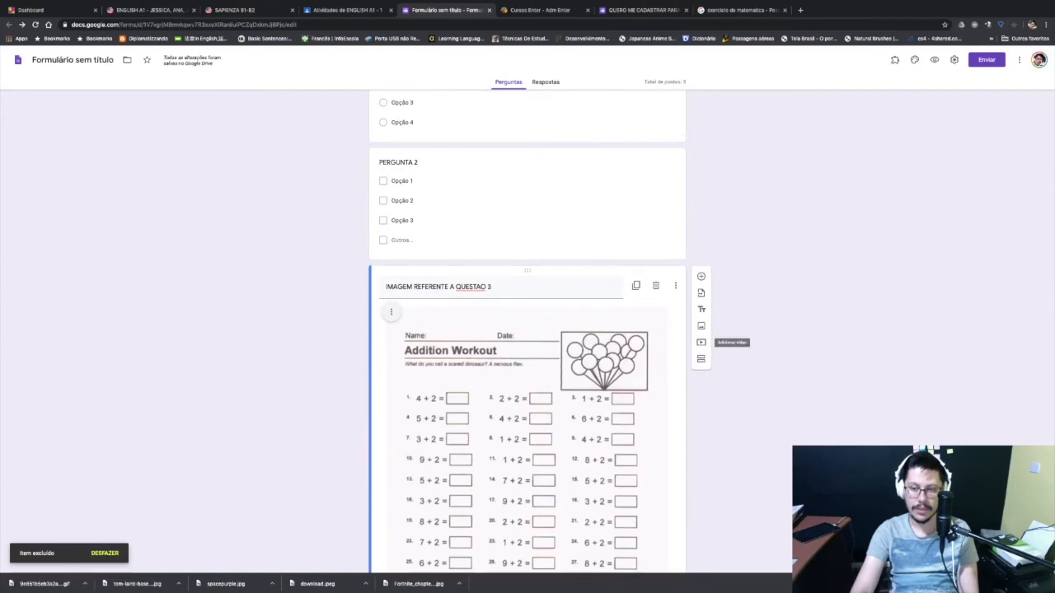
left_click(702, 342)
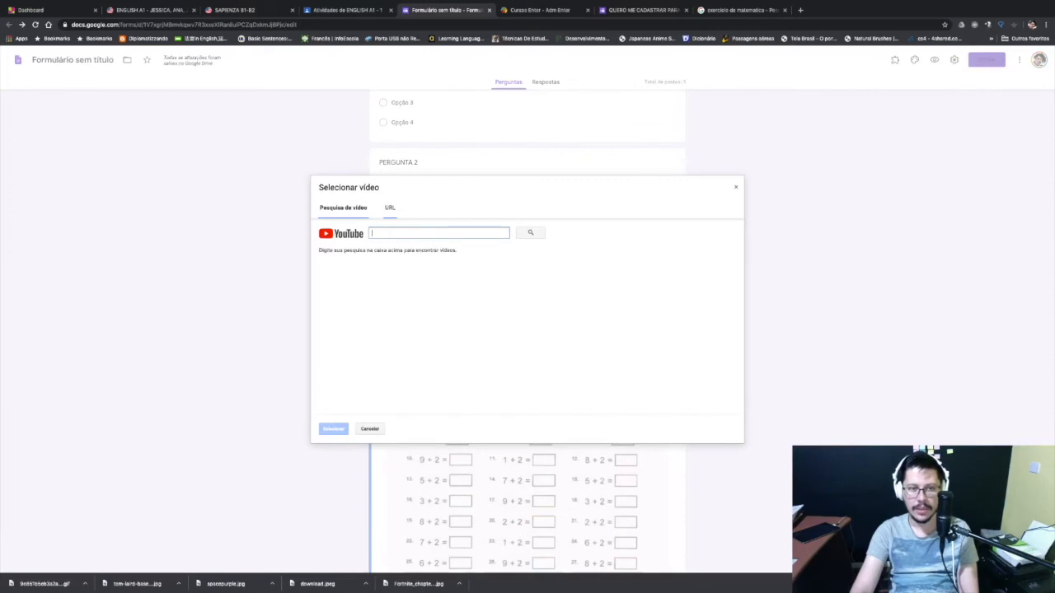
left_click(390, 207)
left_click(343, 208)
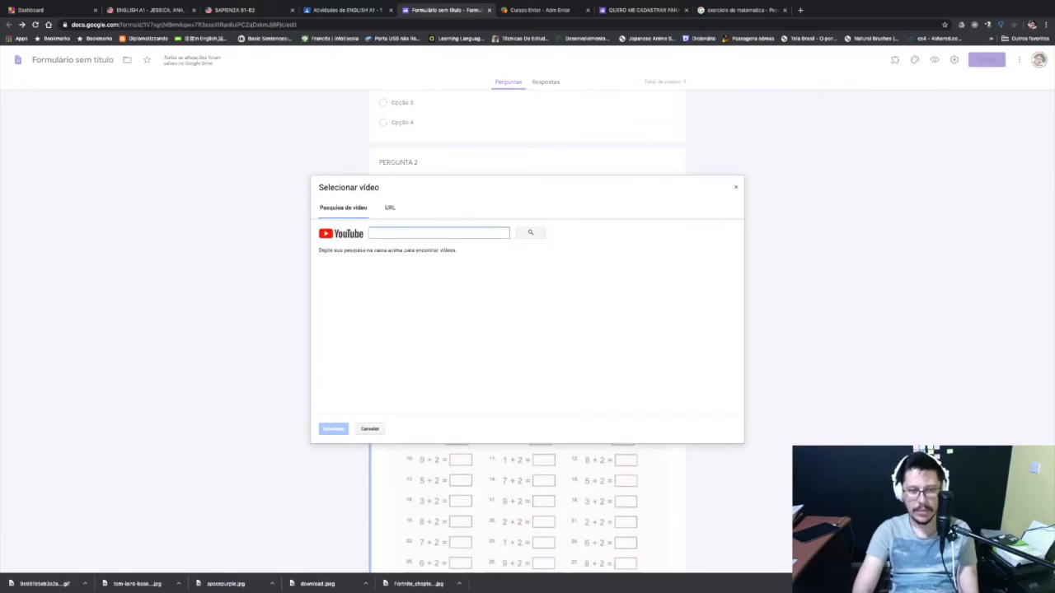
type("MATEMATICA")
left_click(530, 234)
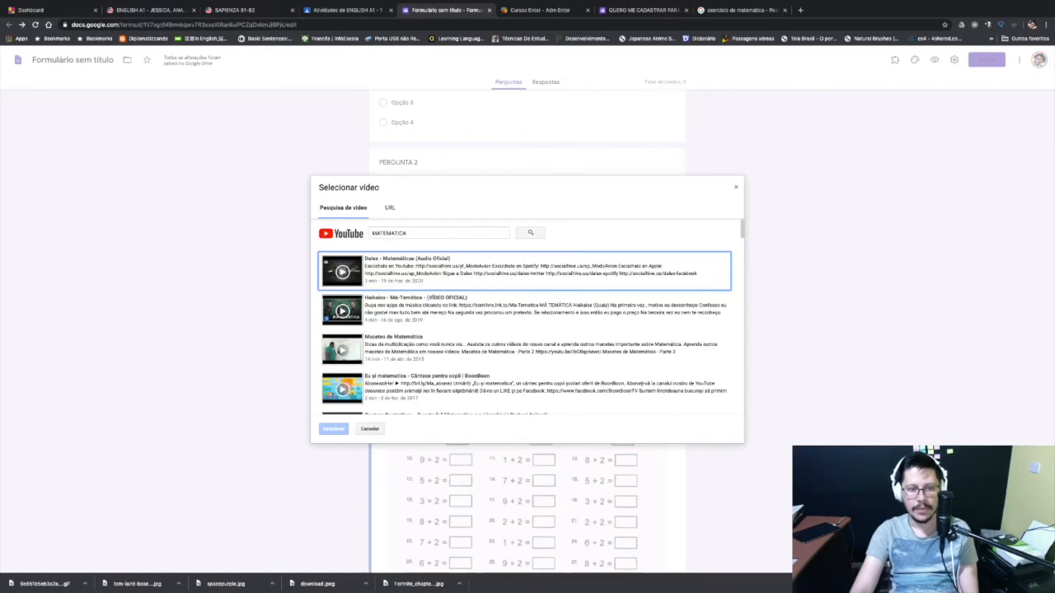
left_click(342, 350)
left_click(334, 428)
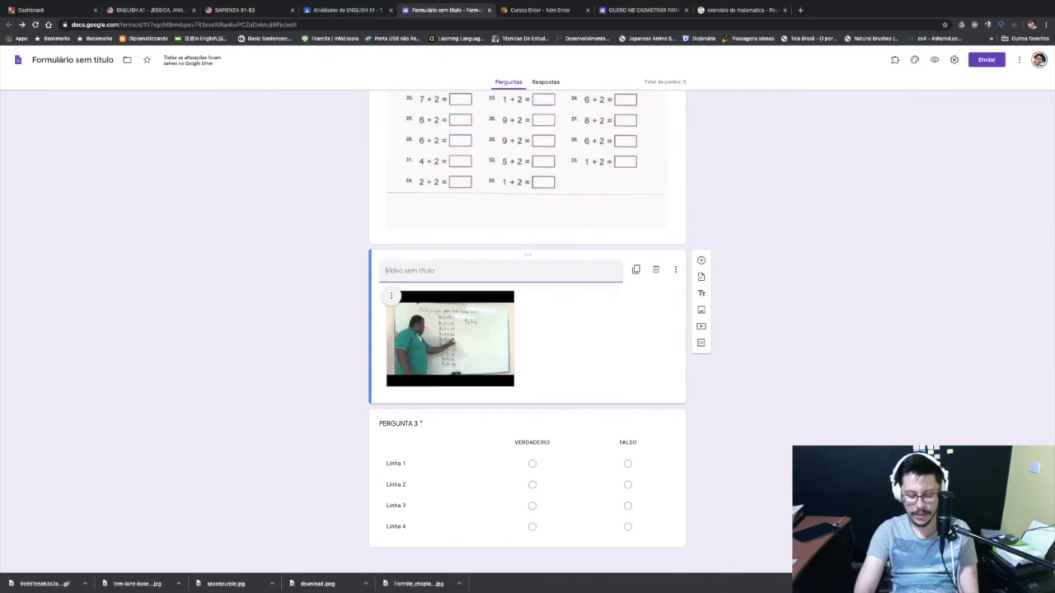
Step: Title the video "QUESTAO 2" and move it directly above PERGUNTA 2
type("QUESTAO 2")
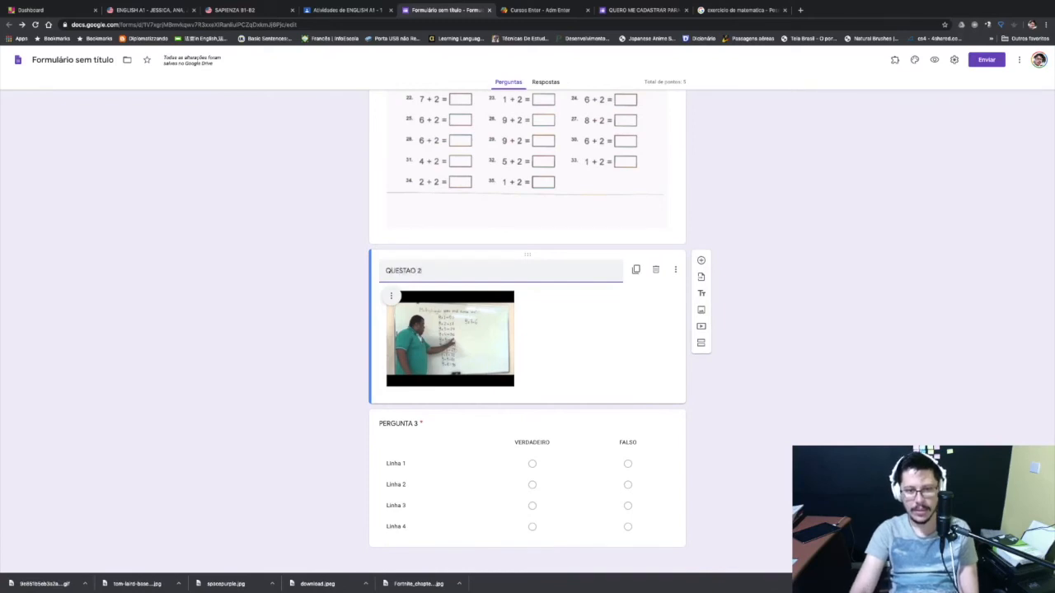
left_click_drag(527, 254, 527, 216)
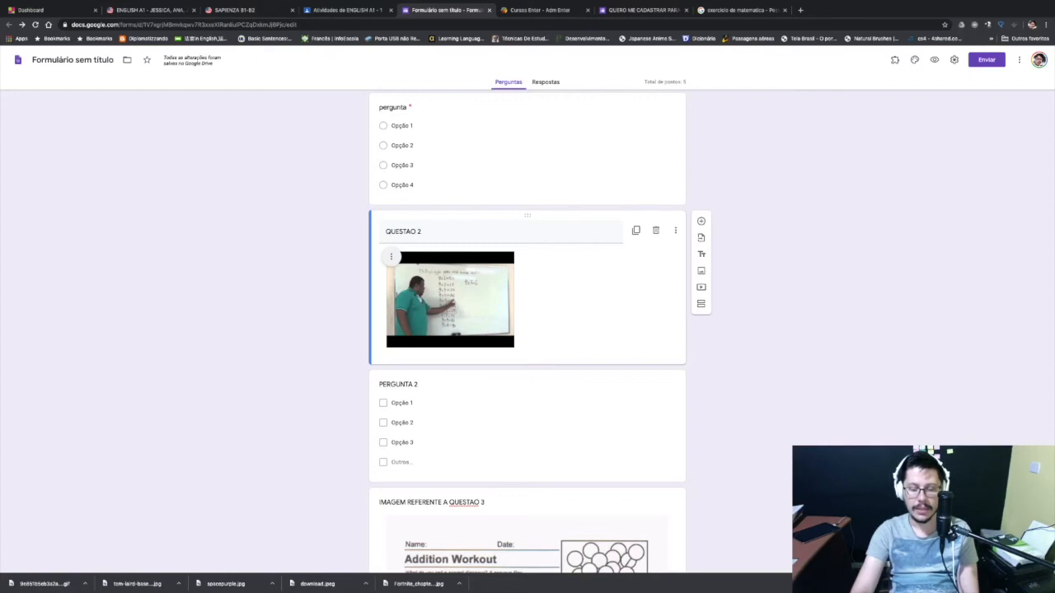
scroll(528, 330, "down", 5)
scroll(528, 330, "up", 10)
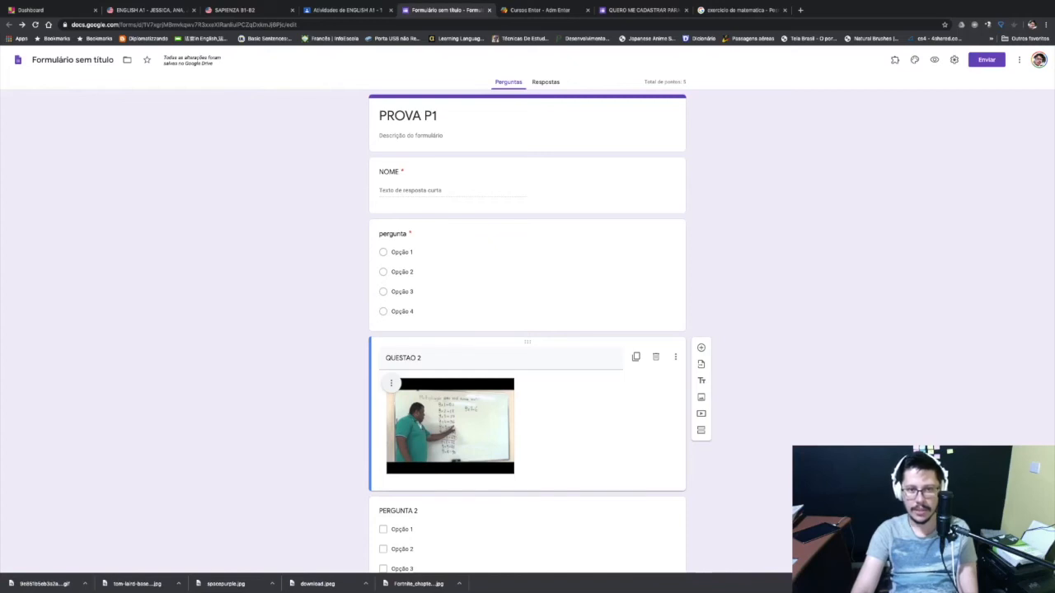
Step: Add a file upload question below the QUESTAO 2 video, allow uploads to Drive, and title it "RESOLUCAO DO EXERCICIO 3"
scroll(527, 330, "down", 5)
scroll(527, 330, "up", 5)
scroll(528, 329, "down", 2)
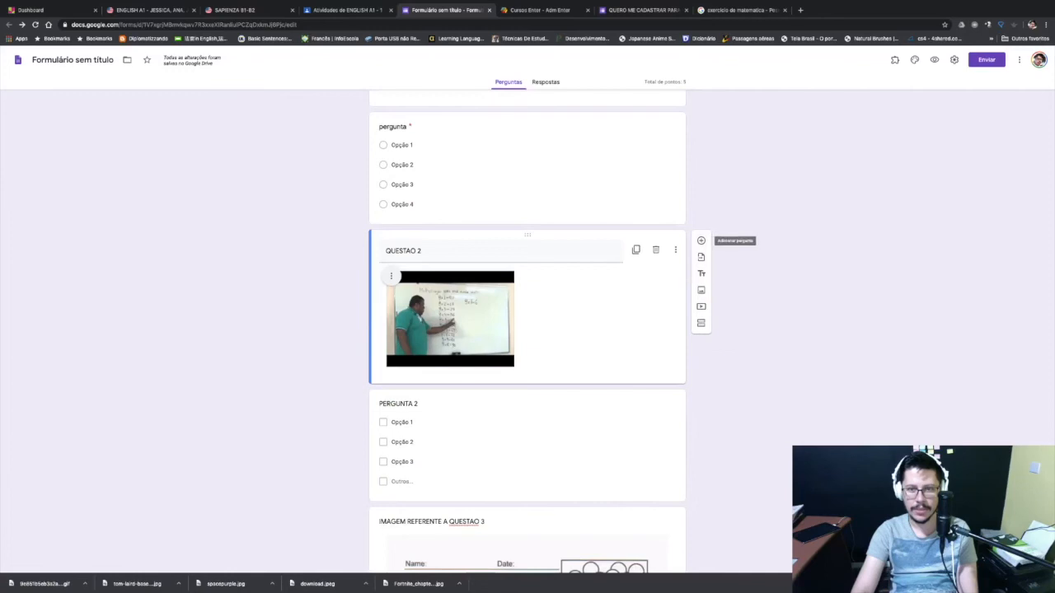
left_click(701, 240)
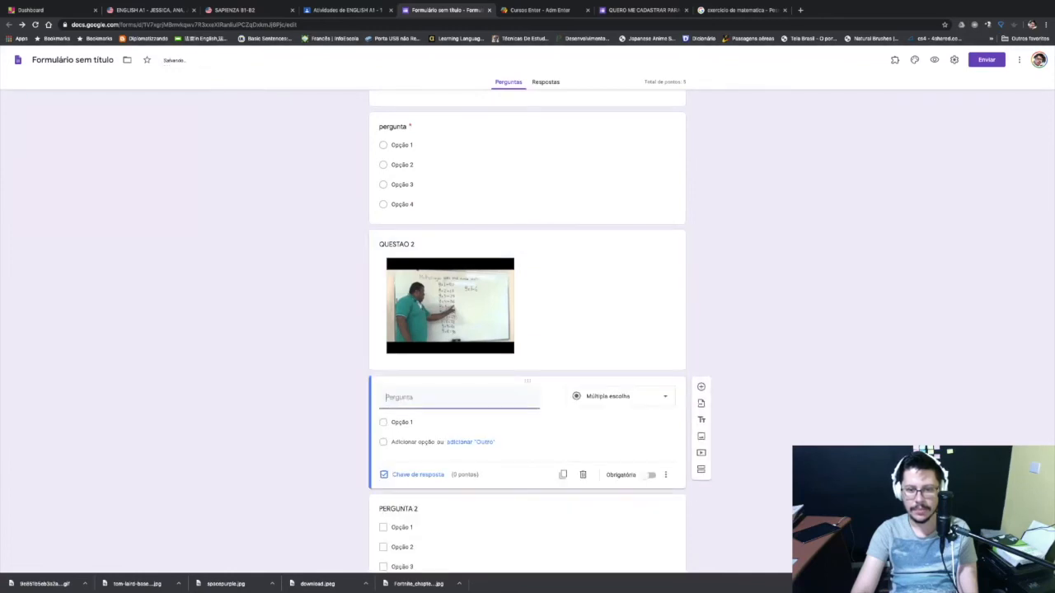
left_click(622, 396)
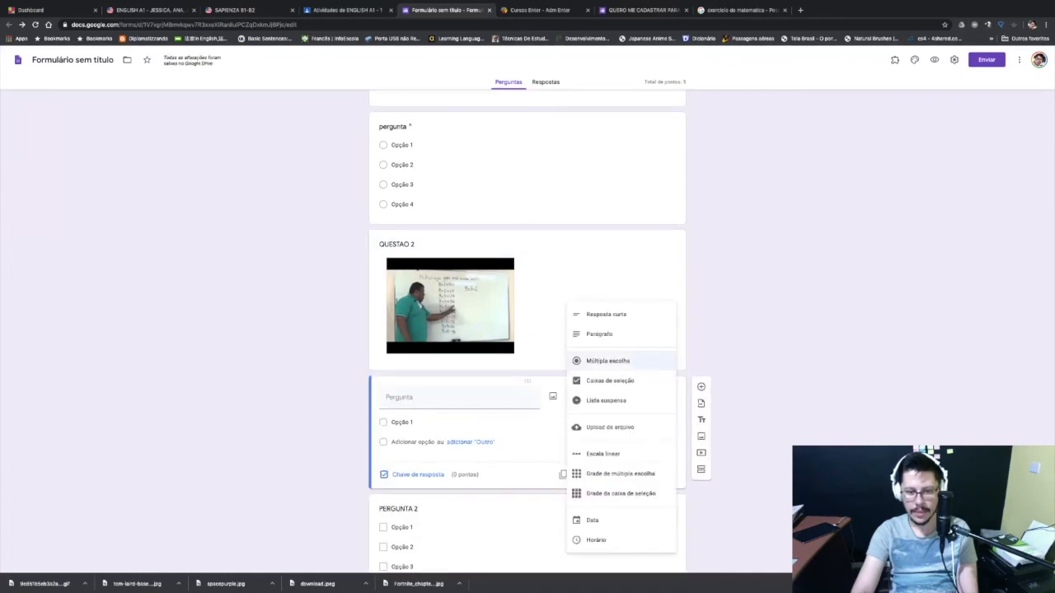
left_click(609, 427)
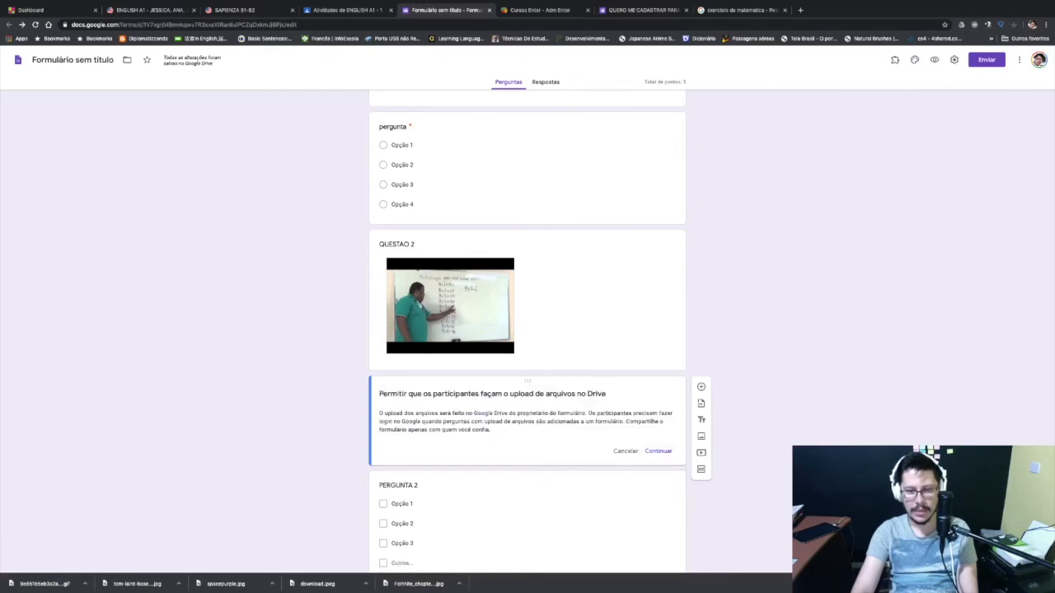
left_click(658, 450)
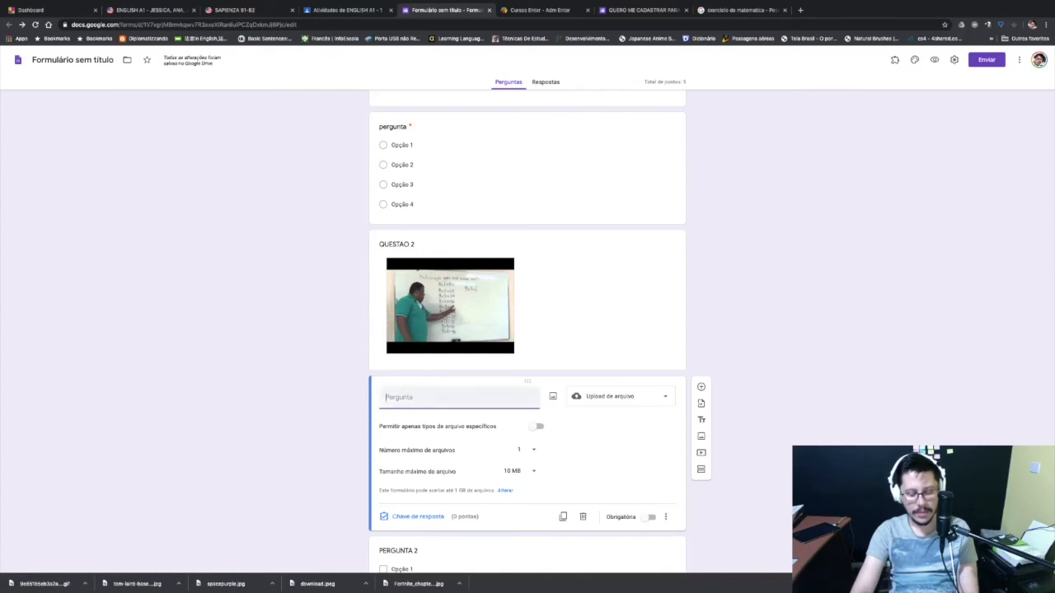
type("RESOLUCAO")
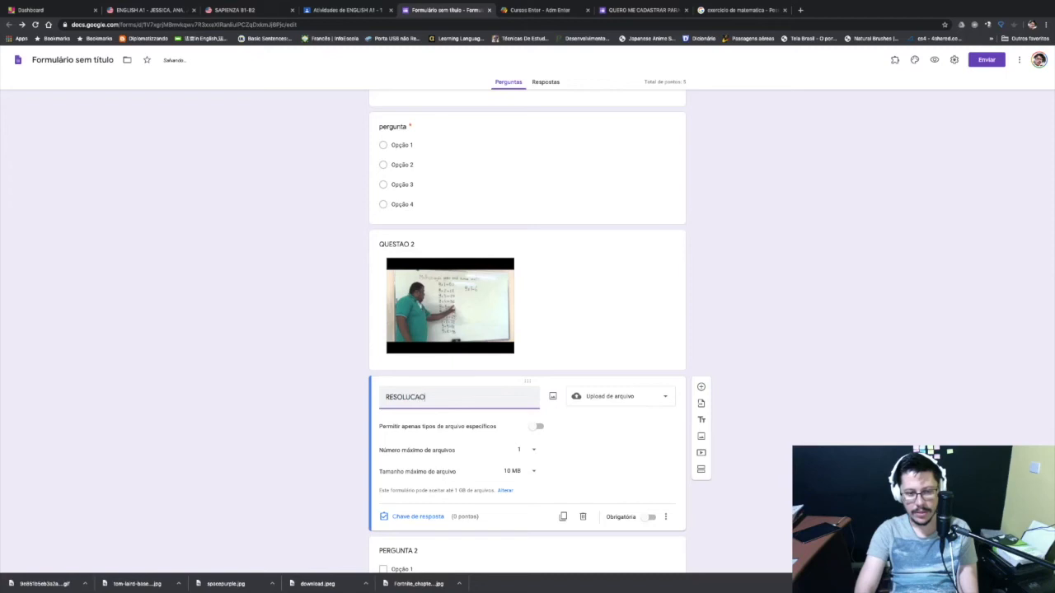
type(" DO EXERCICIO")
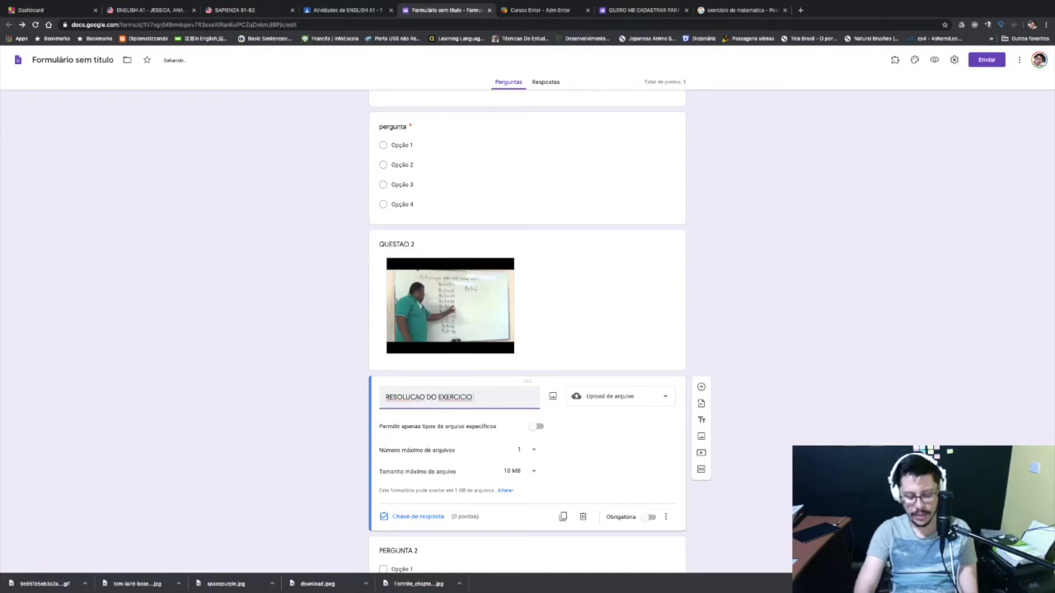
type(" 3")
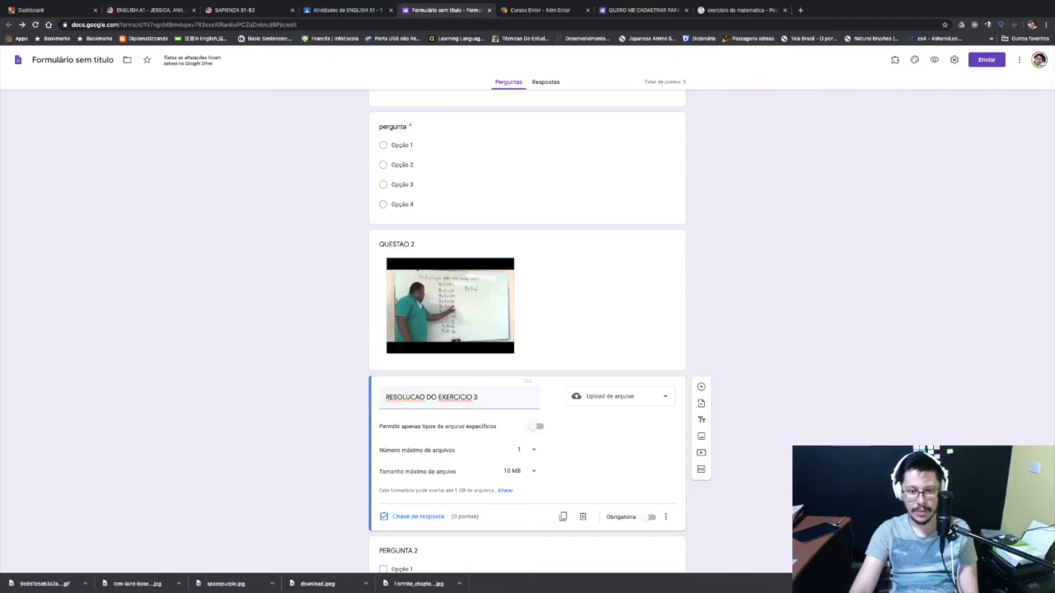
Step: Try restricting the uploads to image and audio file types, and turn the restriction off again
left_click(536, 426)
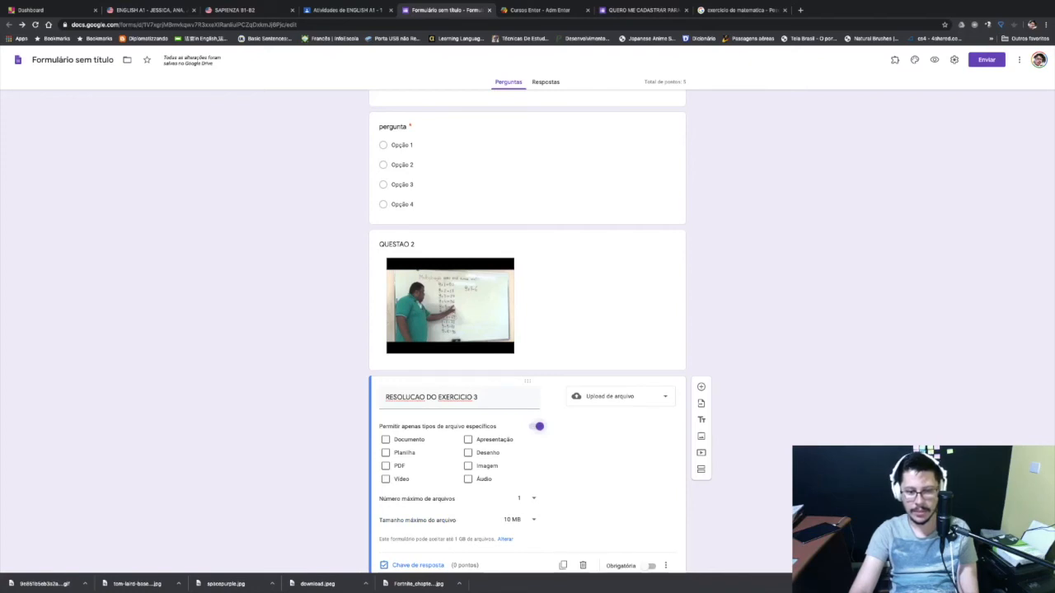
left_click(467, 466)
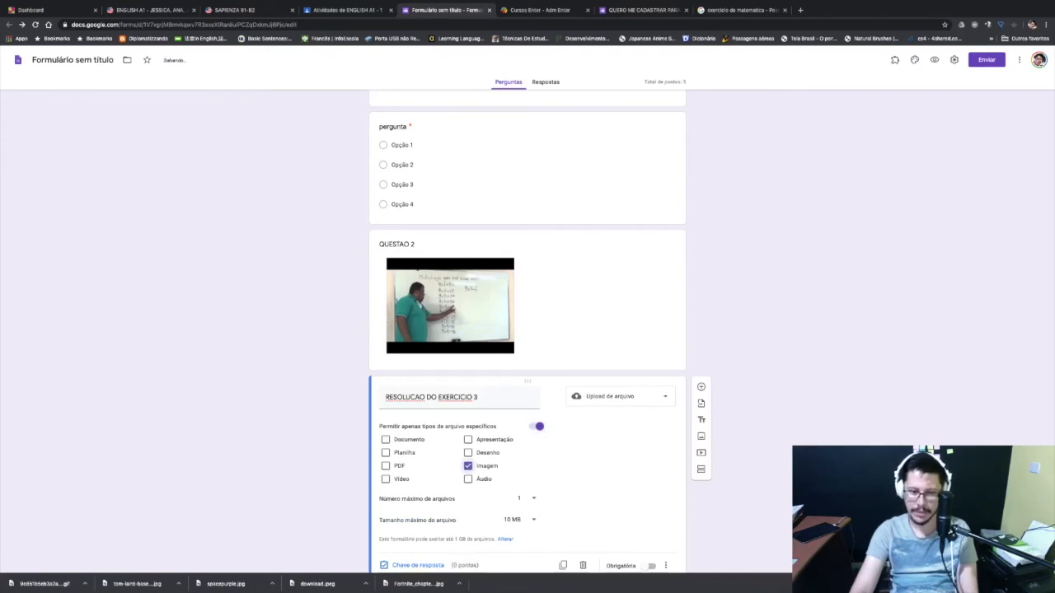
left_click(467, 479)
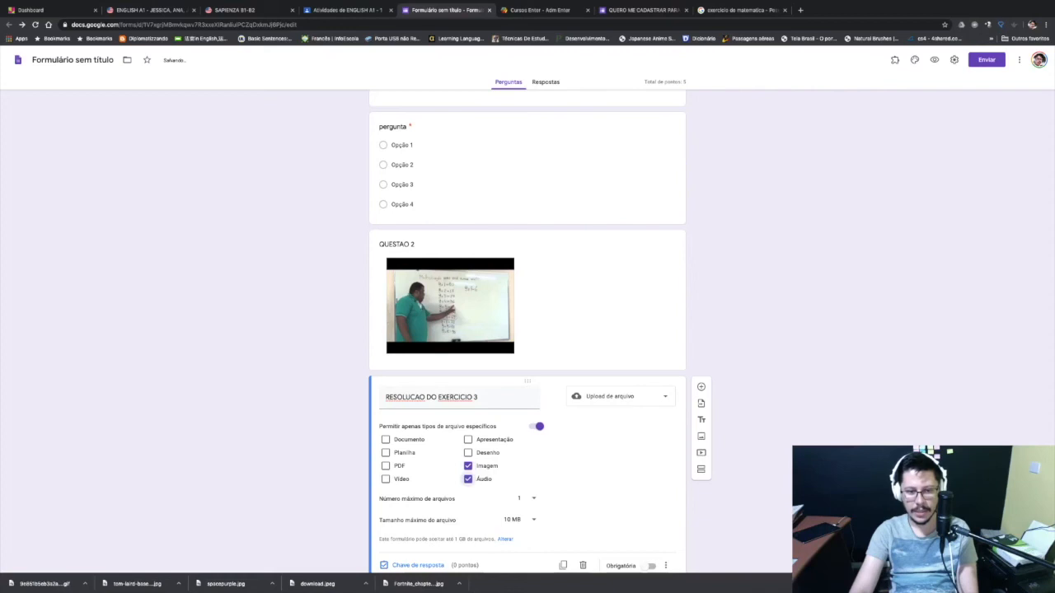
left_click(538, 426)
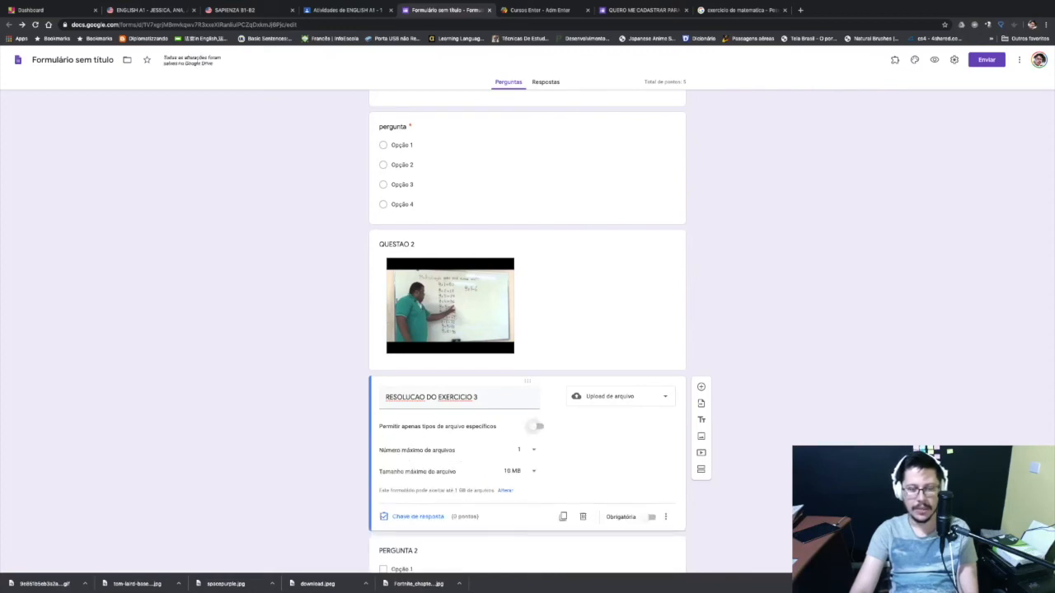
Step: Look through the choices for the maximum number of files and maximum file size of the upload question
scroll(527, 330, "down", 1)
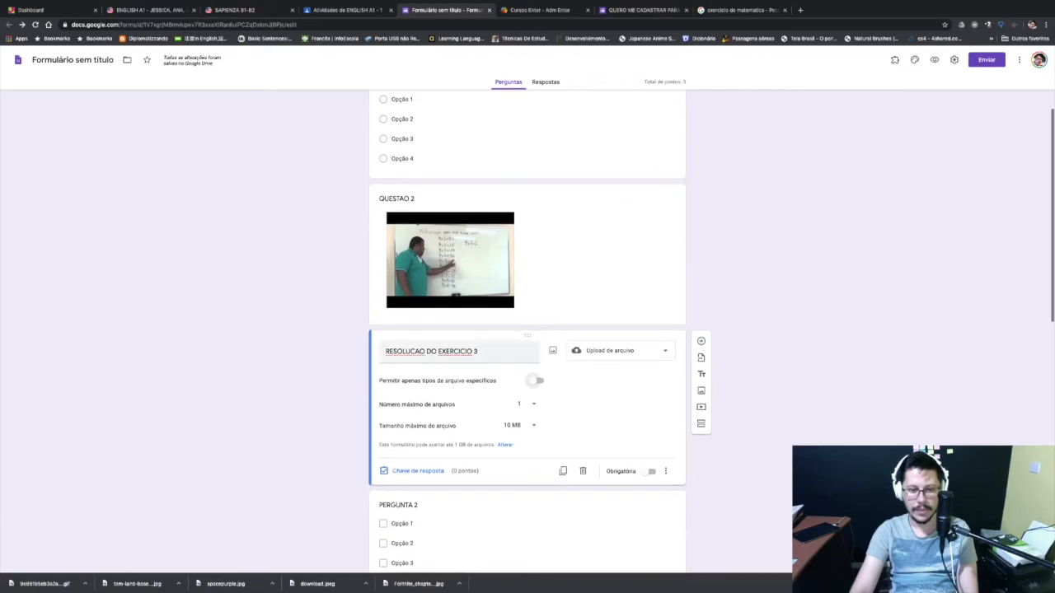
left_click(531, 404)
left_click(527, 403)
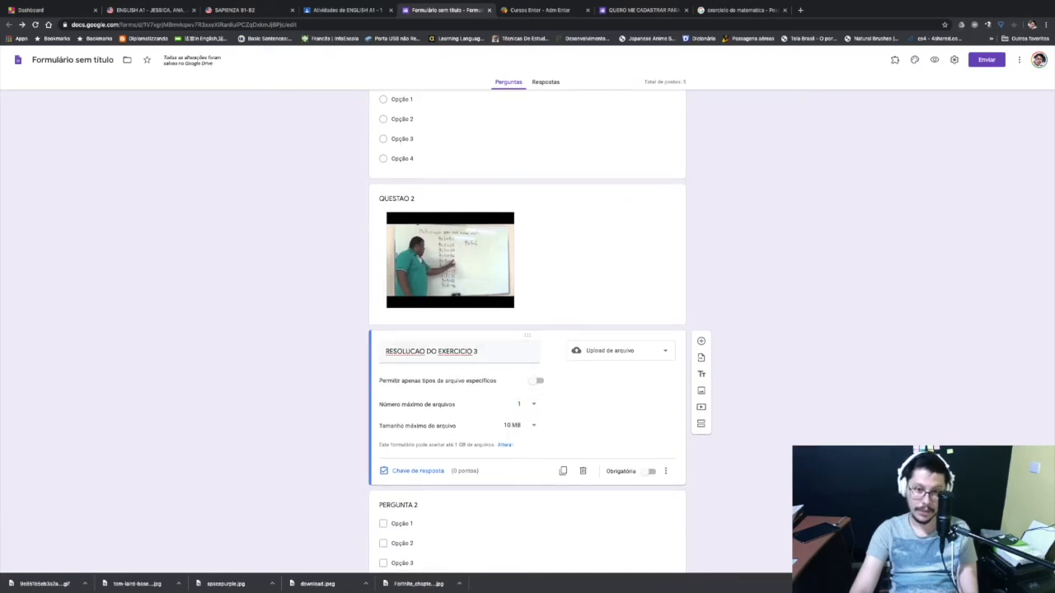
left_click(530, 403)
left_click(529, 403)
left_click(531, 404)
left_click(527, 404)
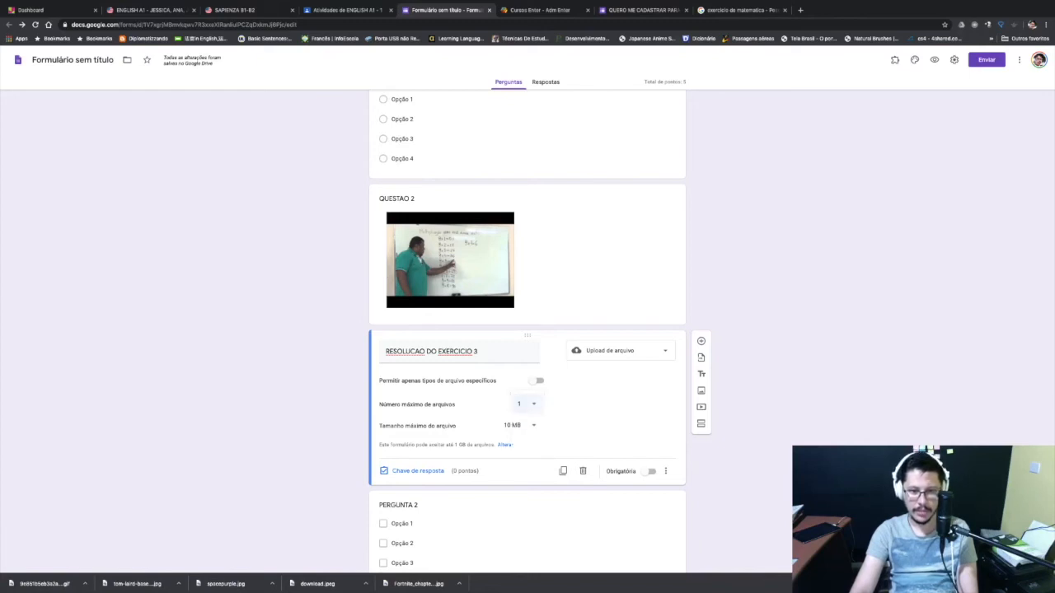
left_click(527, 425)
left_click(526, 425)
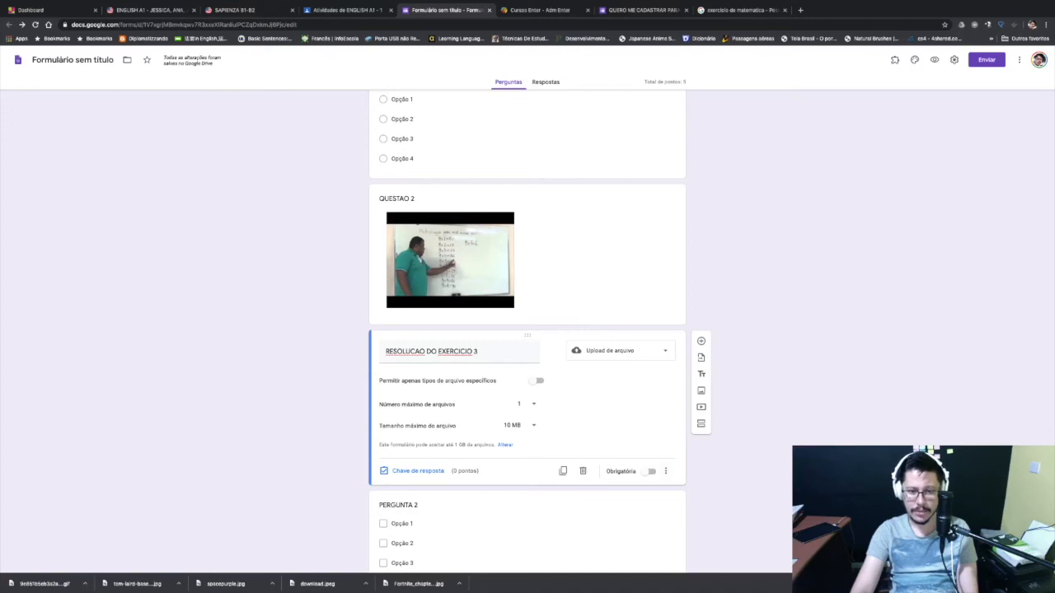
Step: Make the RESOLUCAO DO EXERCICIO 3 question required and move it below PERGUNTA 3 at the end of the form
left_click(650, 470)
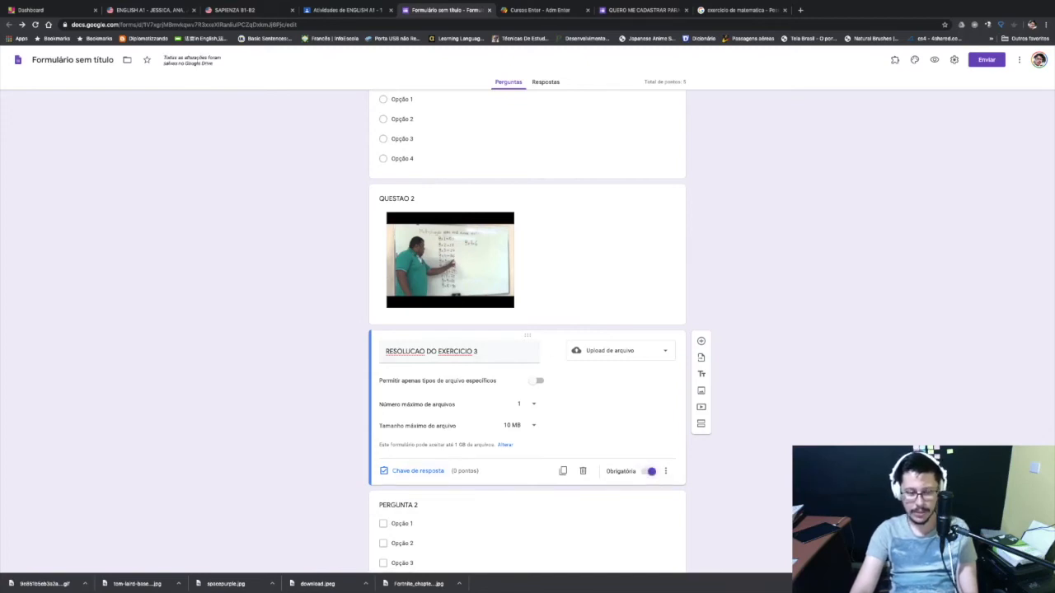
scroll(528, 330, "up", 2)
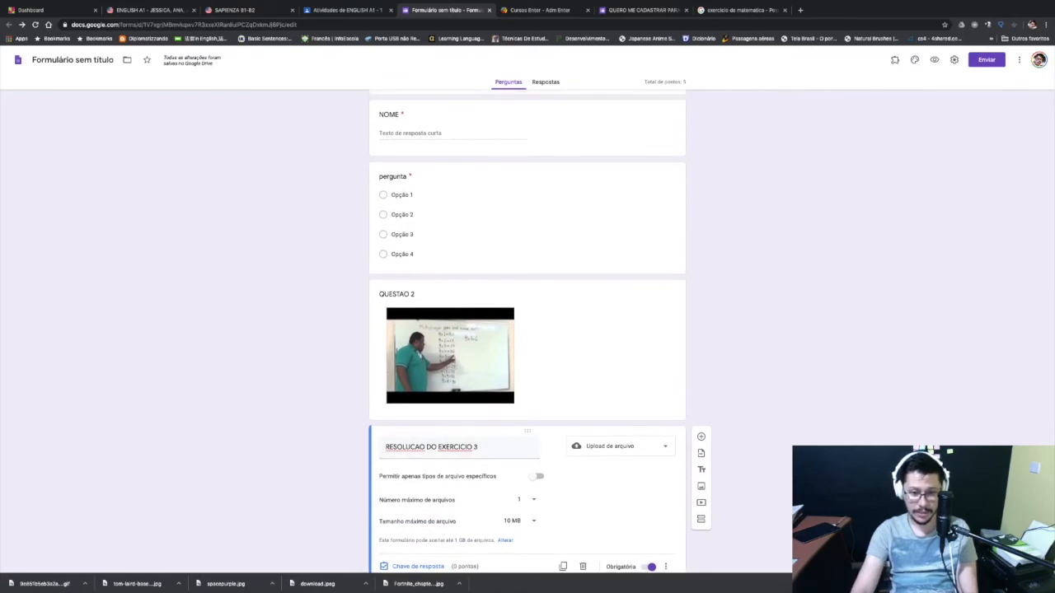
scroll(527, 330, "down", 4)
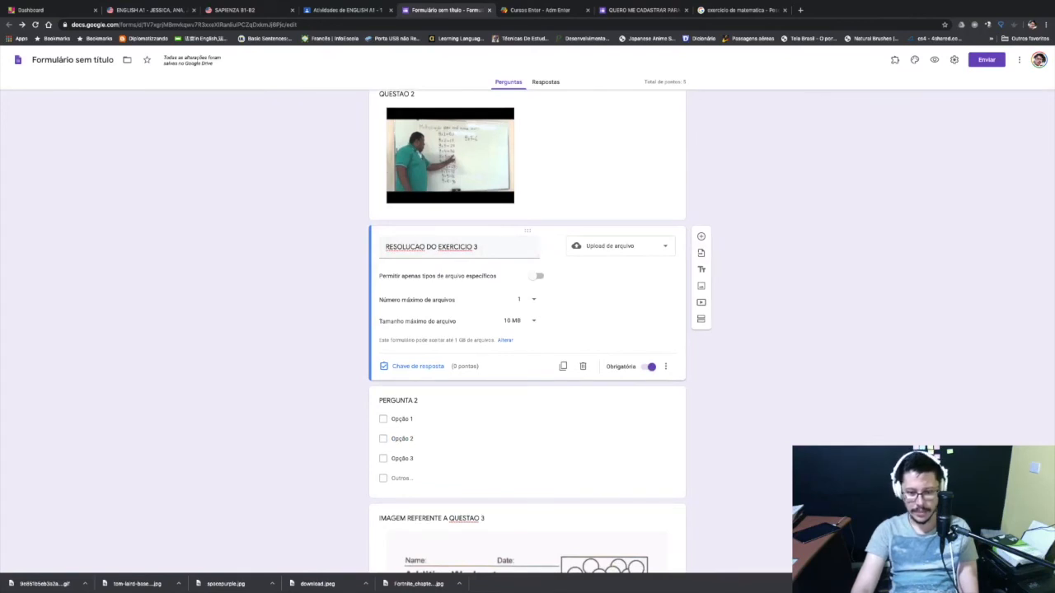
left_click_drag(527, 230, 528, 521)
scroll(528, 534, "down", 2)
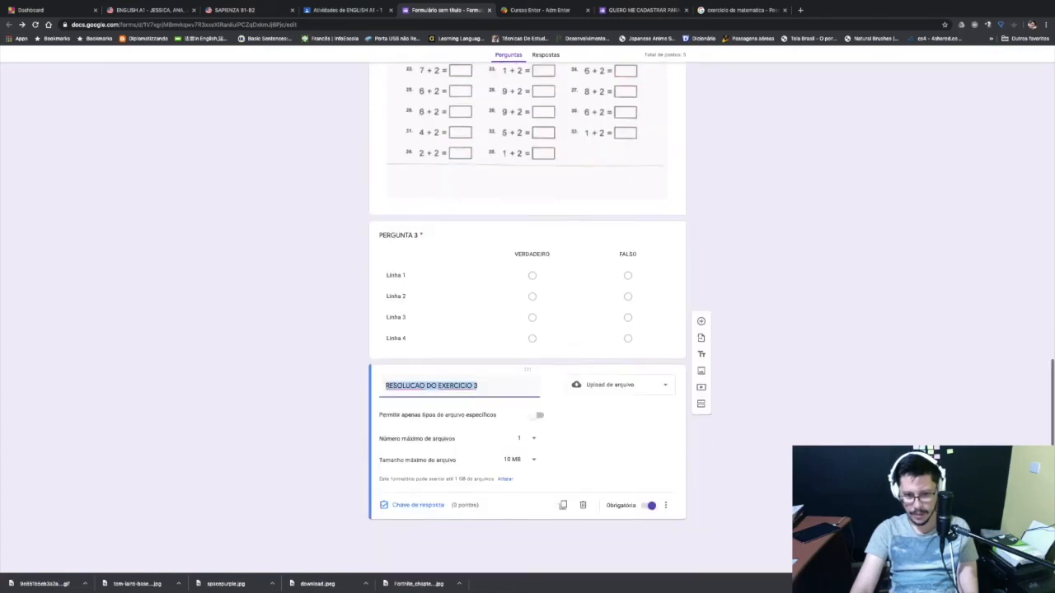
Step: Retitle the file upload question at the end of the form as "ARQUIVOS DE RESOLUCAO"
triple_click(456, 413)
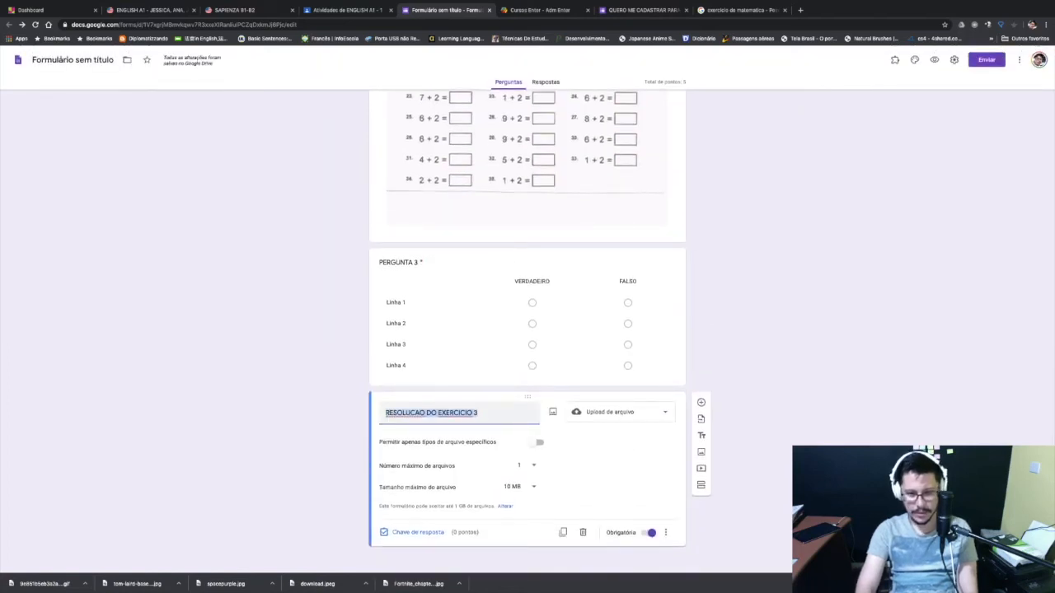
key("BackSpace")
key("BackSpace")
key("BackSpace")
key("BackSpace")
key("BackSpace")
type("ARQUIVOS DE RESOLUCAO")
key("Tab")
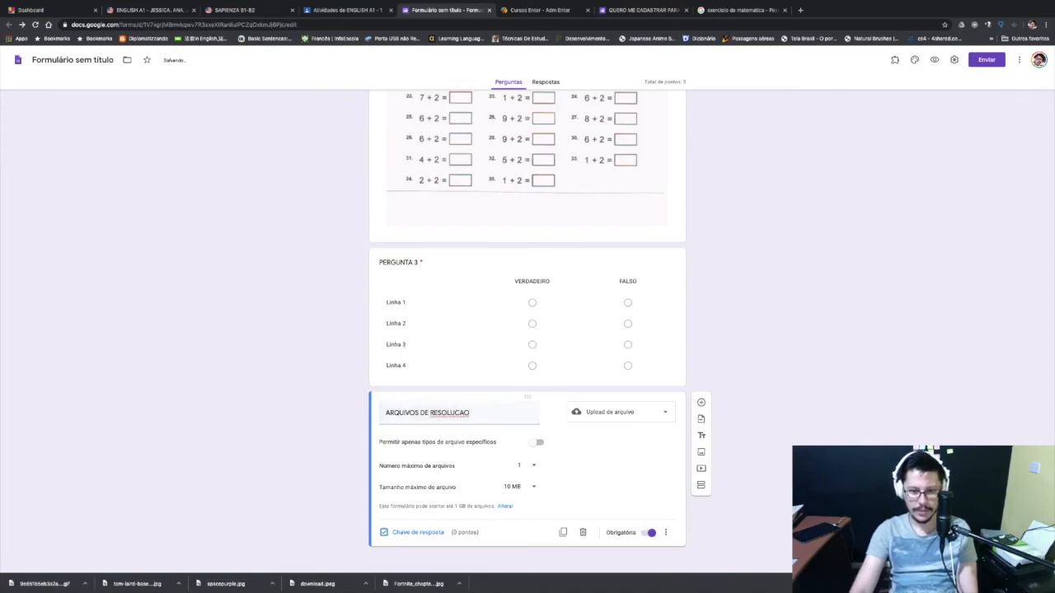
Step: Set the upload question's maximum number of files to 10 and the maximum file size to 100 MB
left_click(527, 465)
left_click(521, 505)
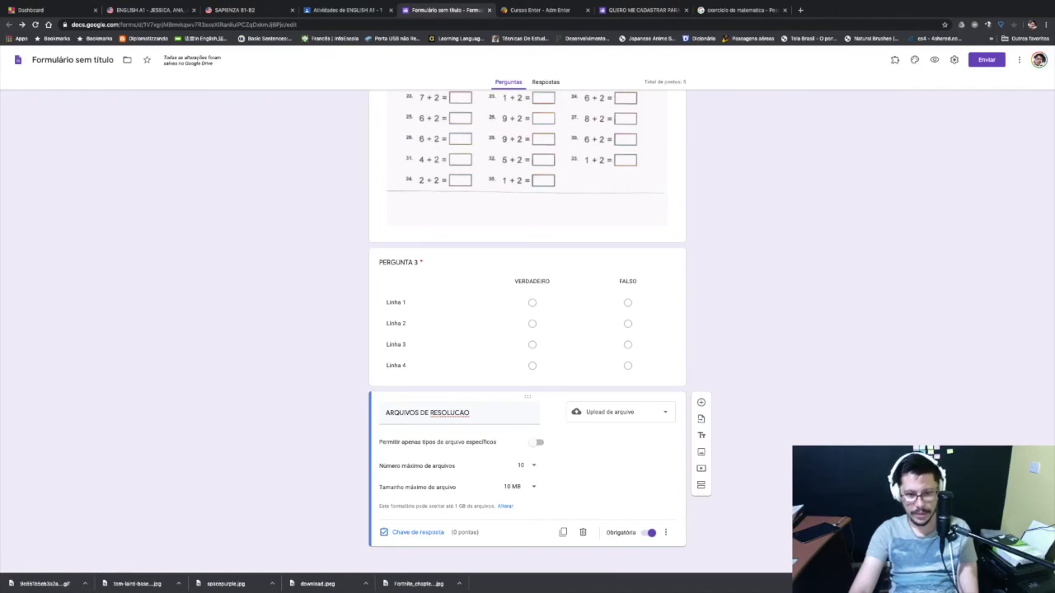
left_click(520, 487)
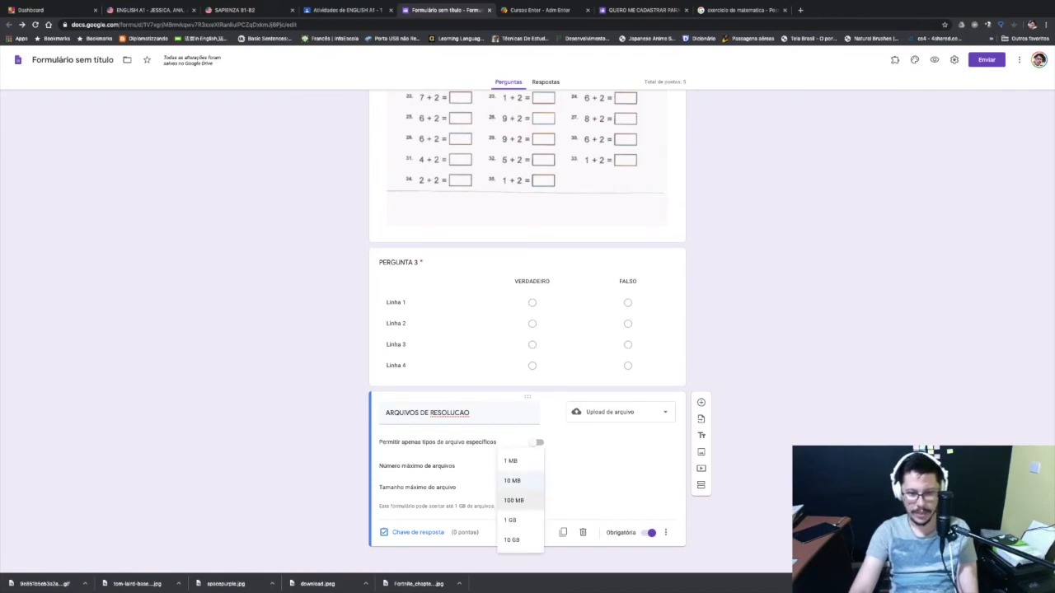
left_click(513, 500)
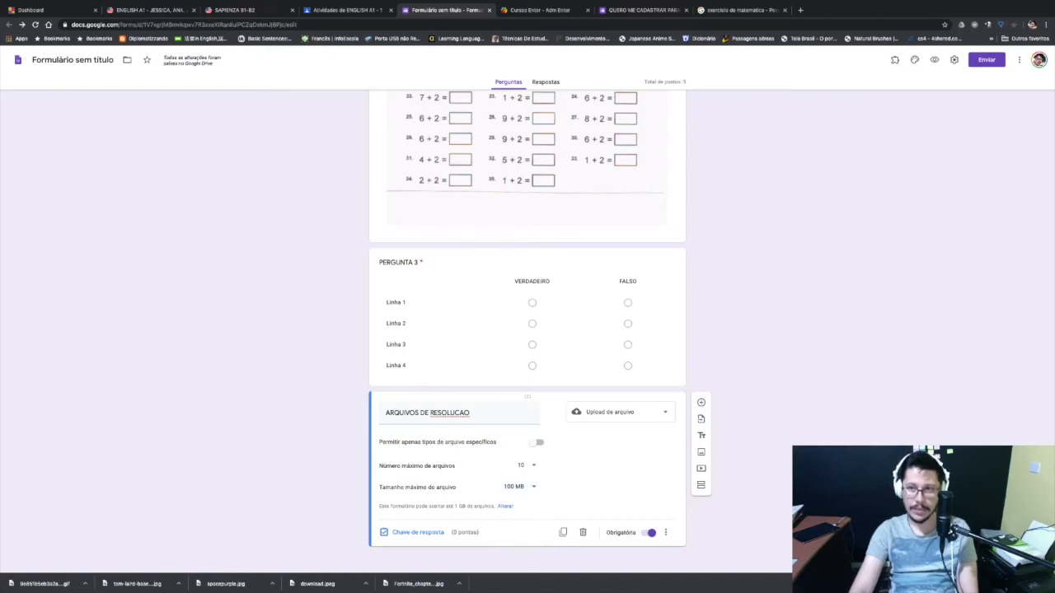
Step: Preview the PROVA P1 form and look through its questions down to the ARQUIVOS DE RESOLUCAO upload
scroll(528, 329, "up", 15)
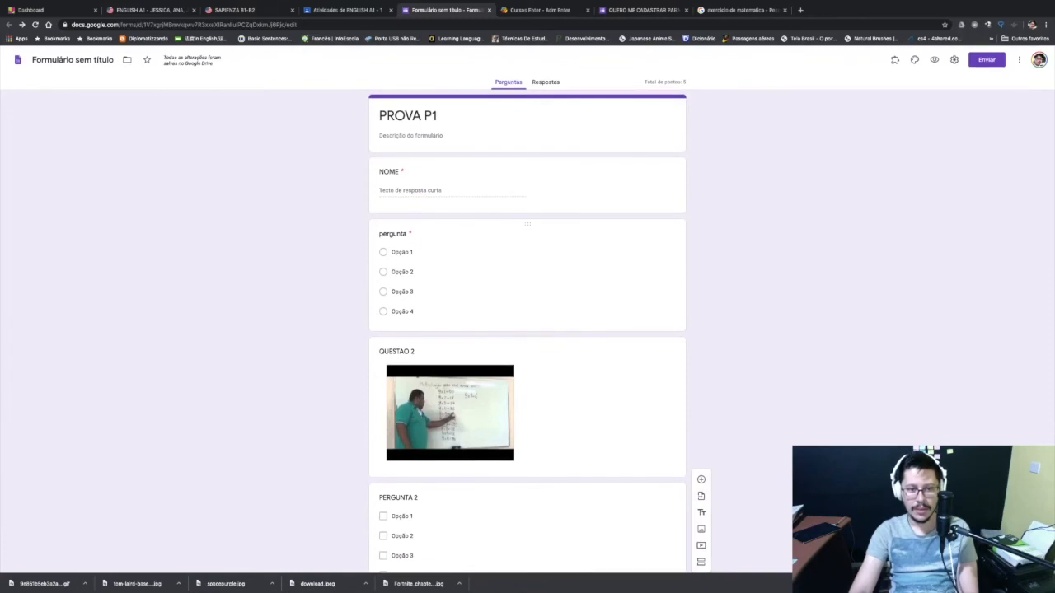
scroll(527, 329, "down", 15)
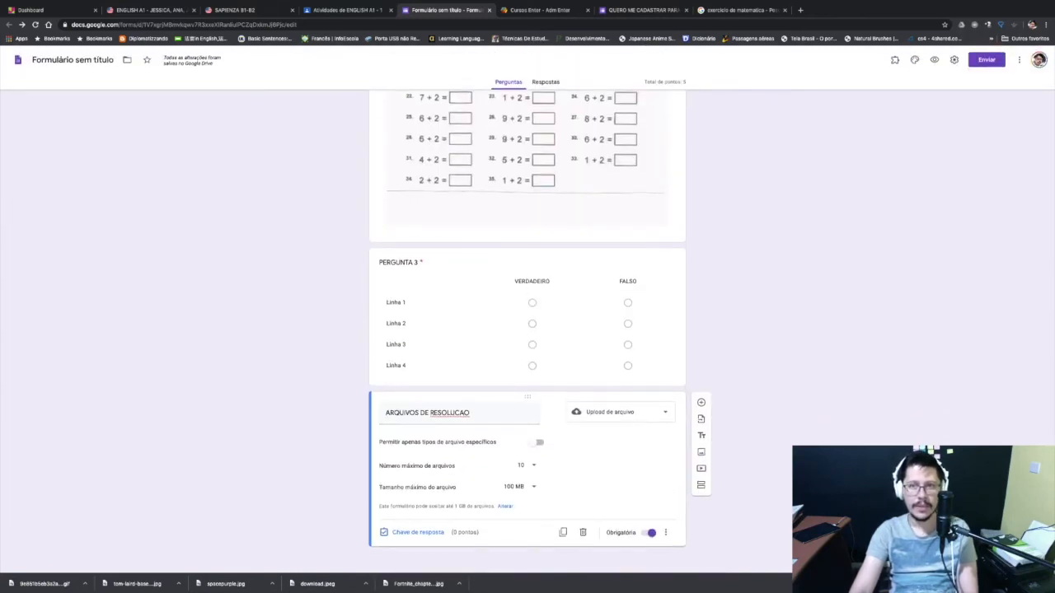
scroll(528, 329, "up", 6)
left_click(934, 59)
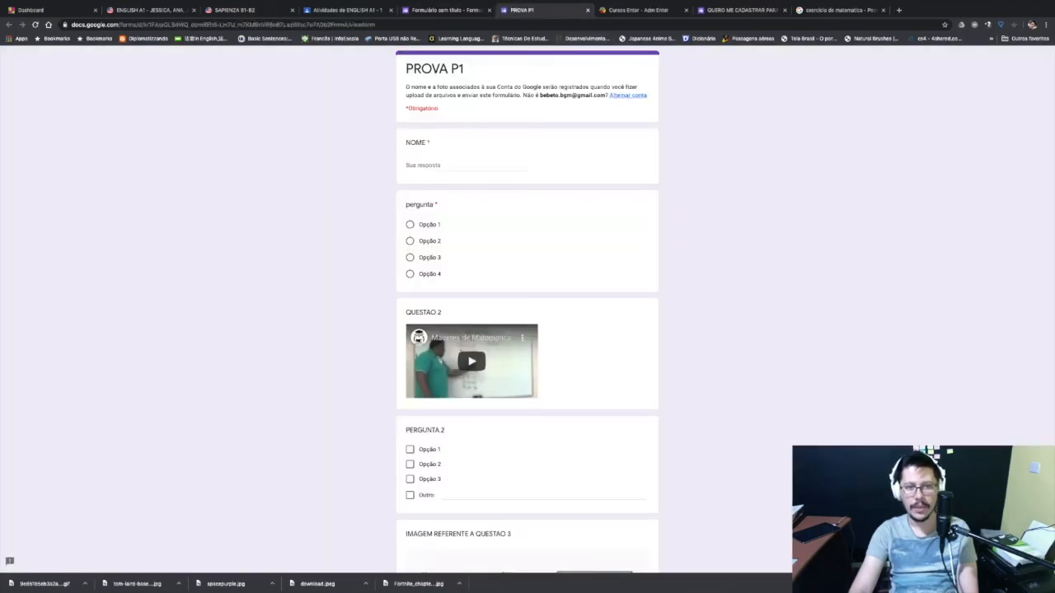
scroll(527, 330, "down", 4)
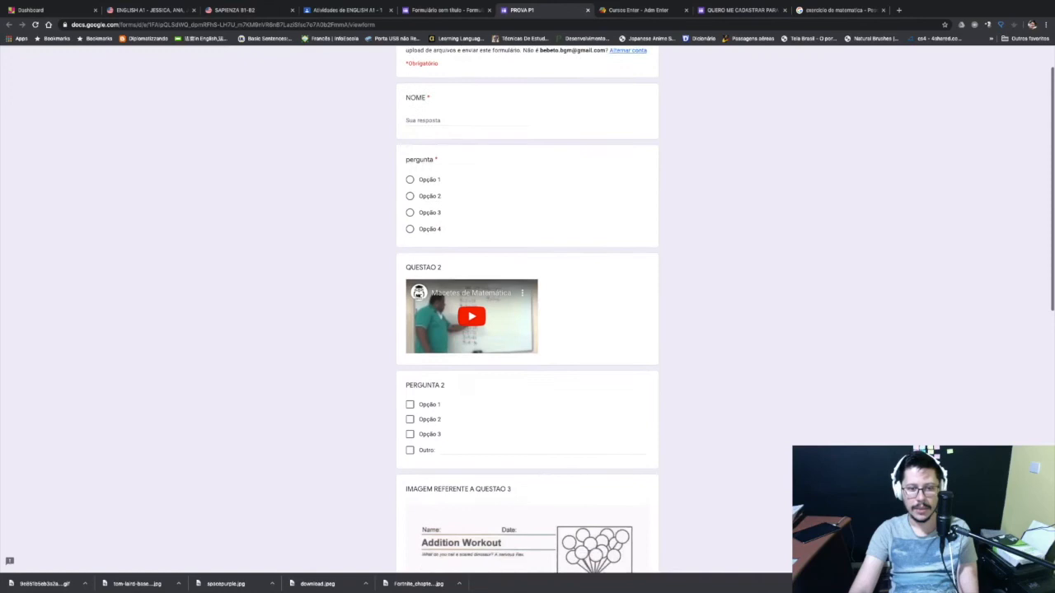
scroll(527, 330, "down", 3)
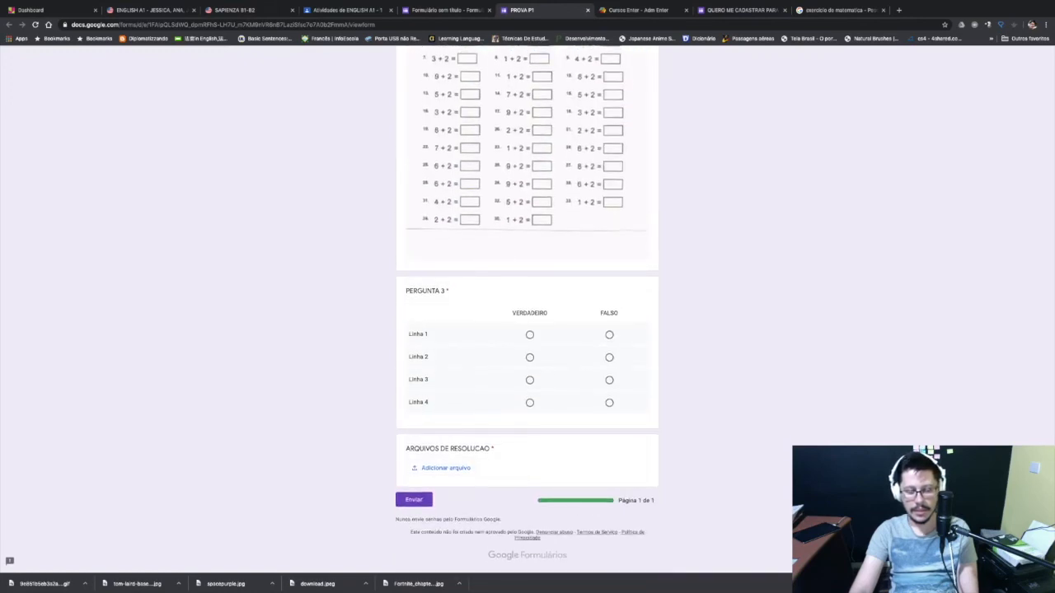
Step: View the file upload dialog of ARQUIVOS DE RESOLUCAO, dismiss it, and close the preview to return to the form editor
left_click(444, 468)
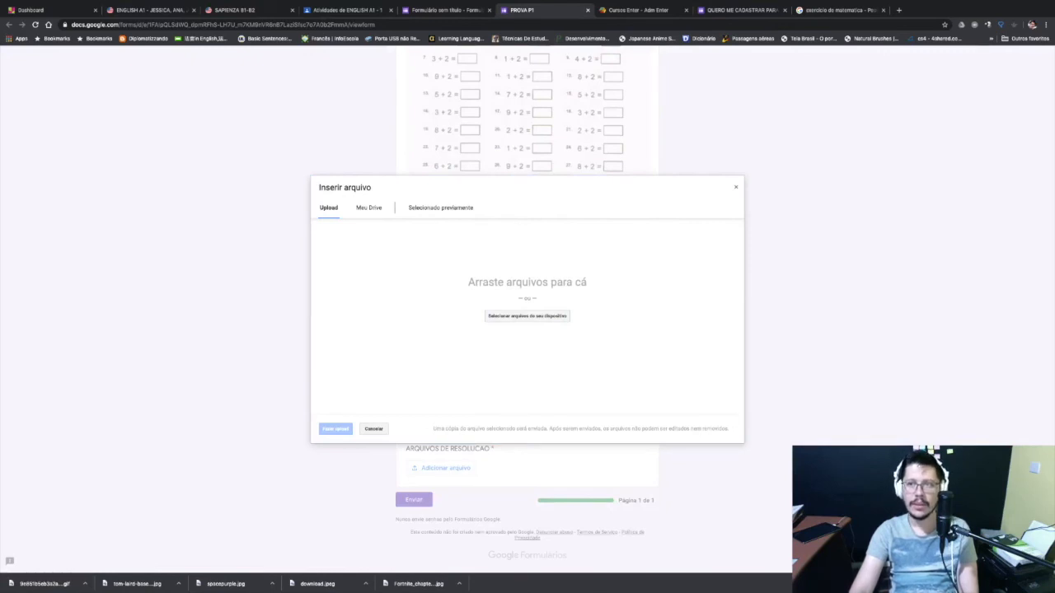
key("Escape")
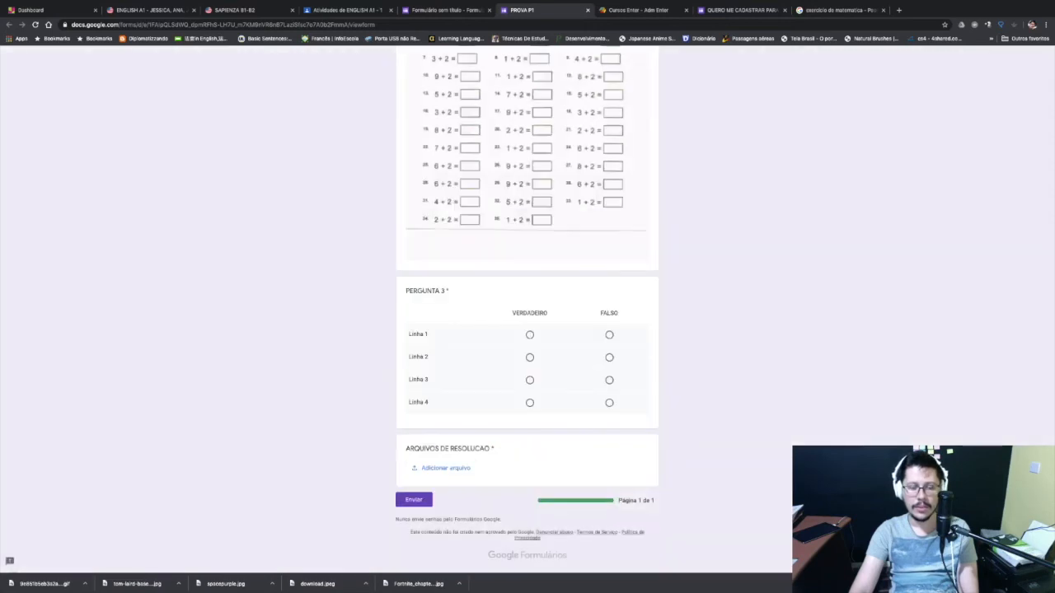
scroll(528, 309, "up", 13)
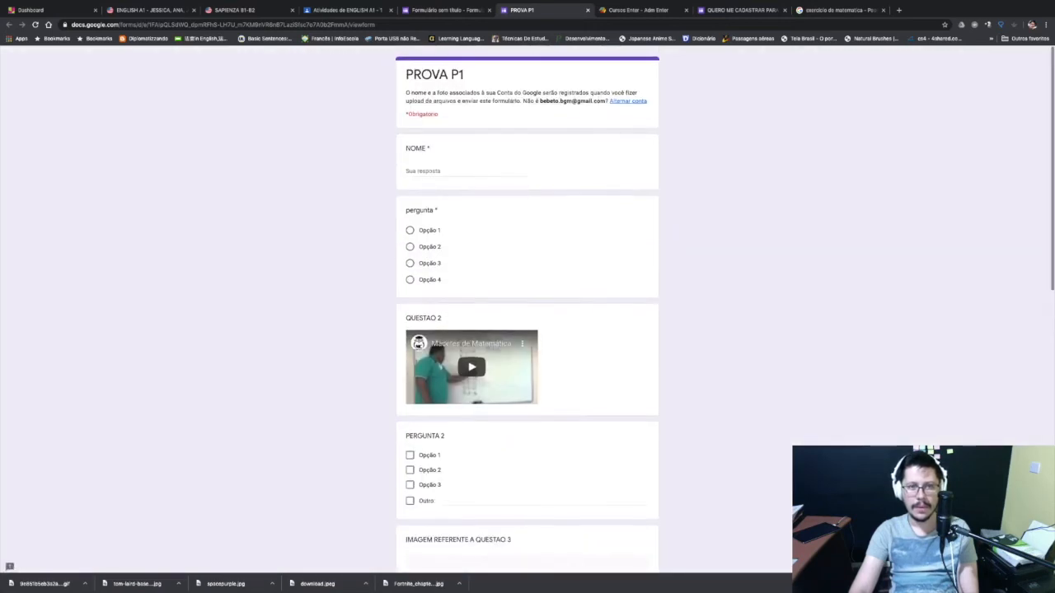
left_click(453, 10)
left_click(587, 10)
scroll(527, 330, "down", 7)
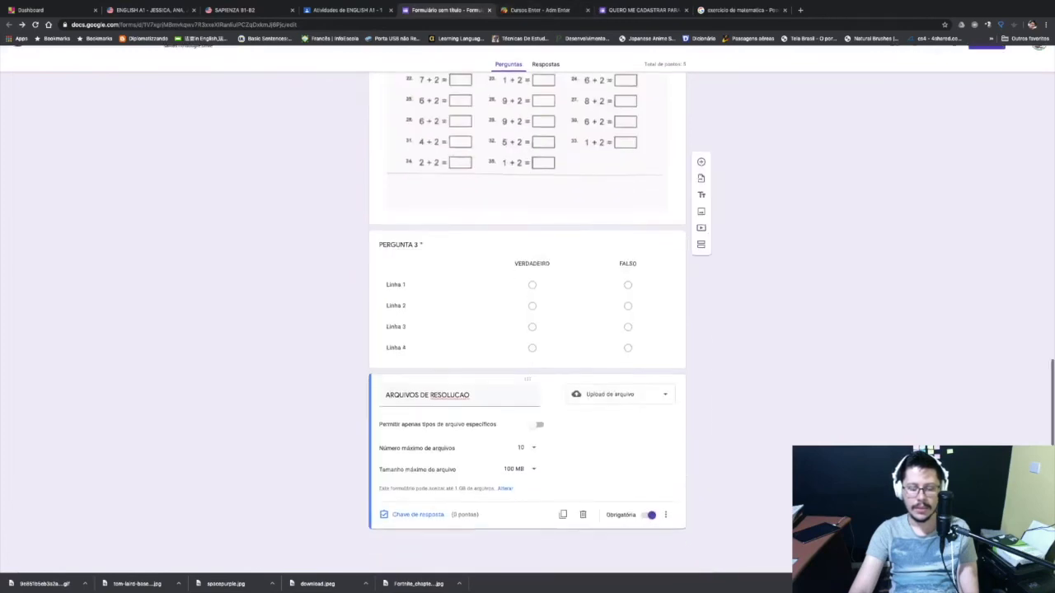
Step: Look at the add-ons available for Forms in the G Suite Marketplace and close it
scroll(528, 329, "up", 5)
scroll(527, 329, "up", 5)
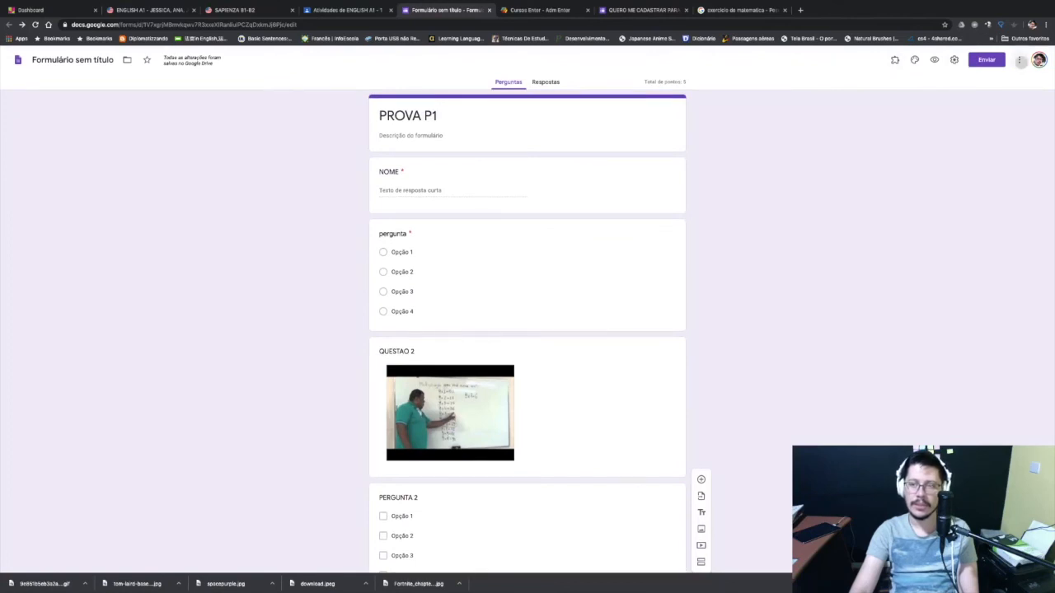
left_click(1018, 59)
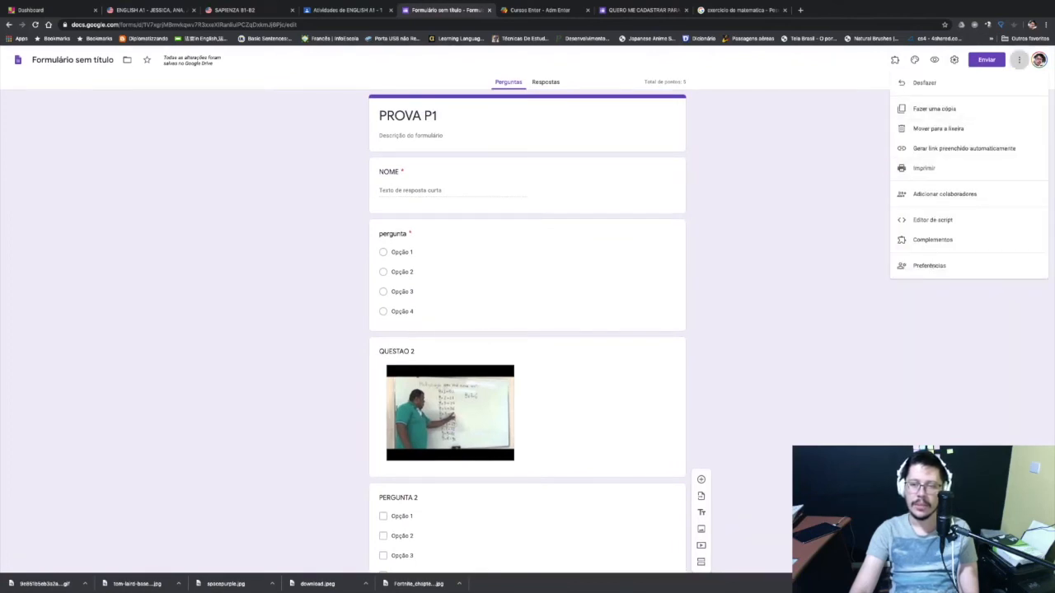
left_click(940, 239)
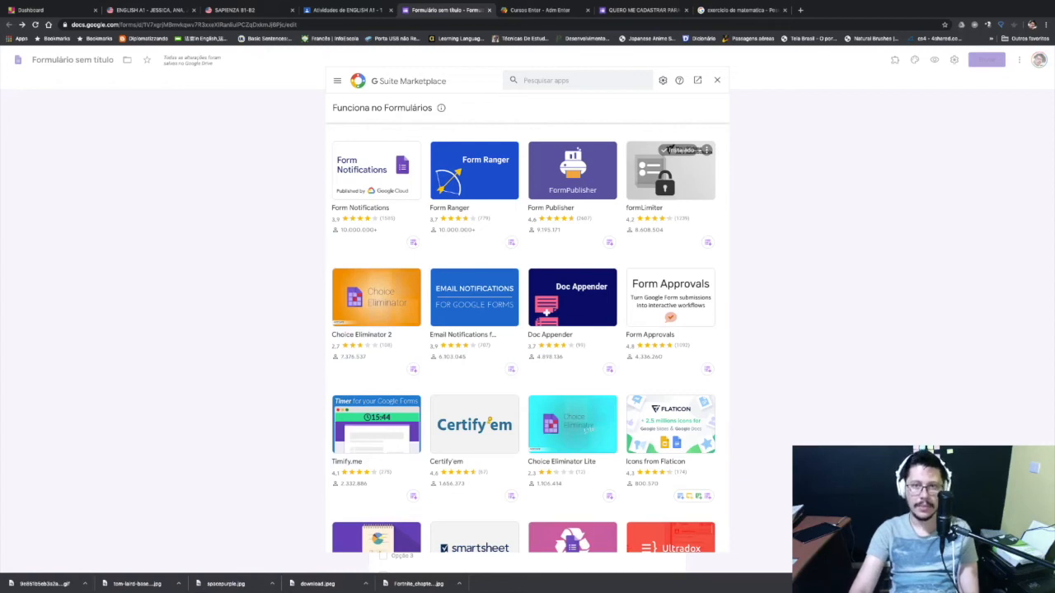
left_click(717, 80)
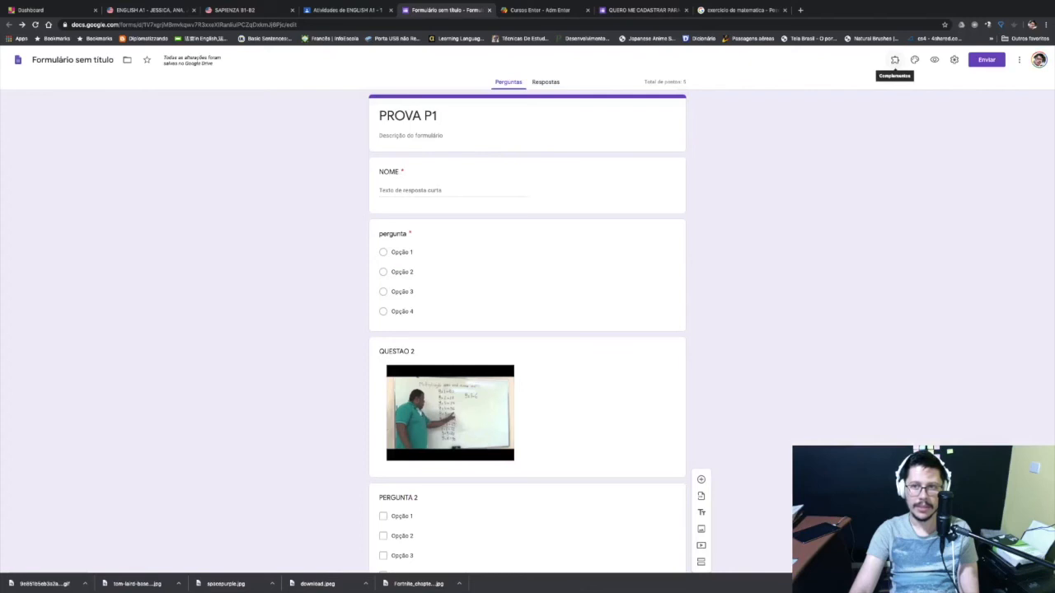
Step: Open the limit settings of the formLimiter add-on, examine the limit type choice, and review the form's questions
left_click(895, 60)
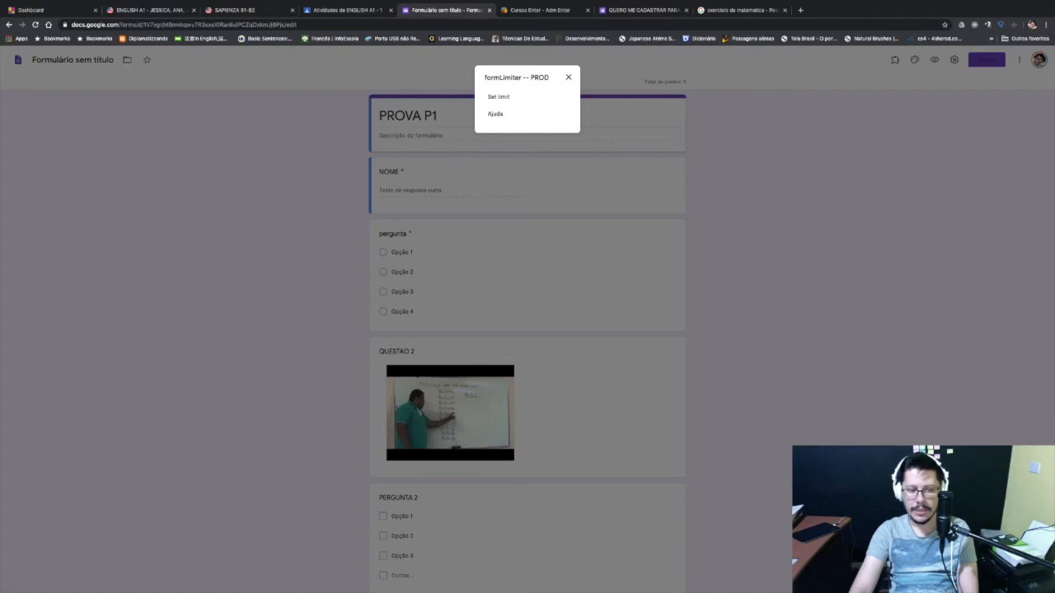
left_click(499, 96)
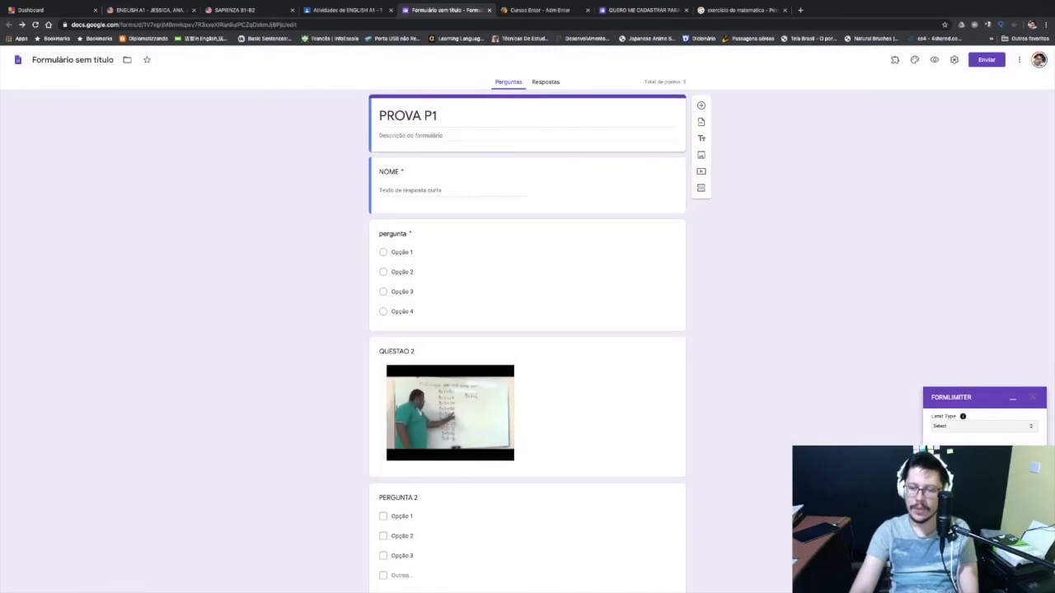
left_click(956, 435)
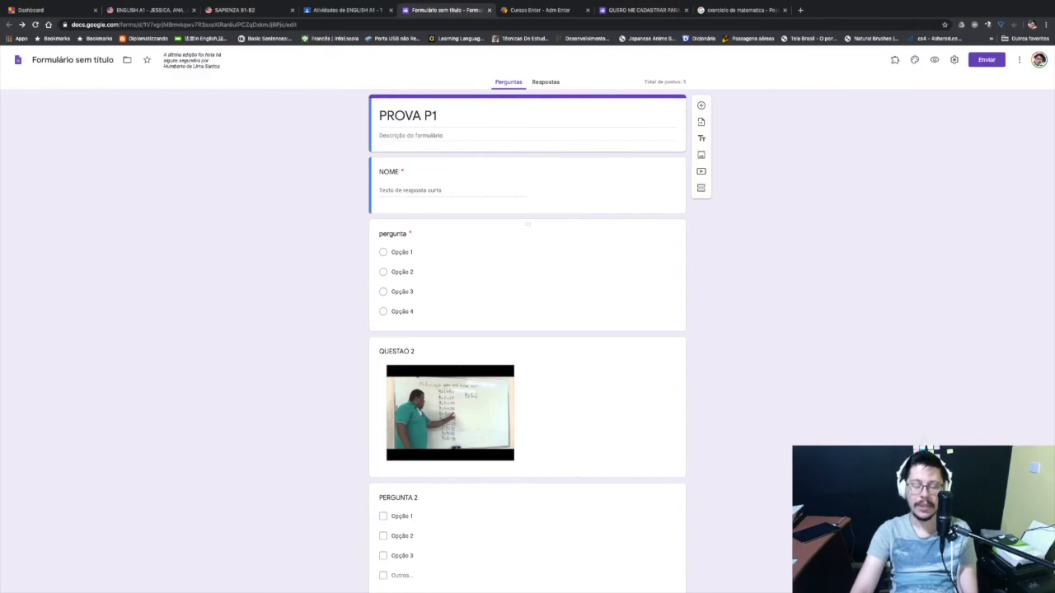
scroll(527, 329, "down", 10)
scroll(527, 330, "up", 10)
scroll(528, 341, "down", 2)
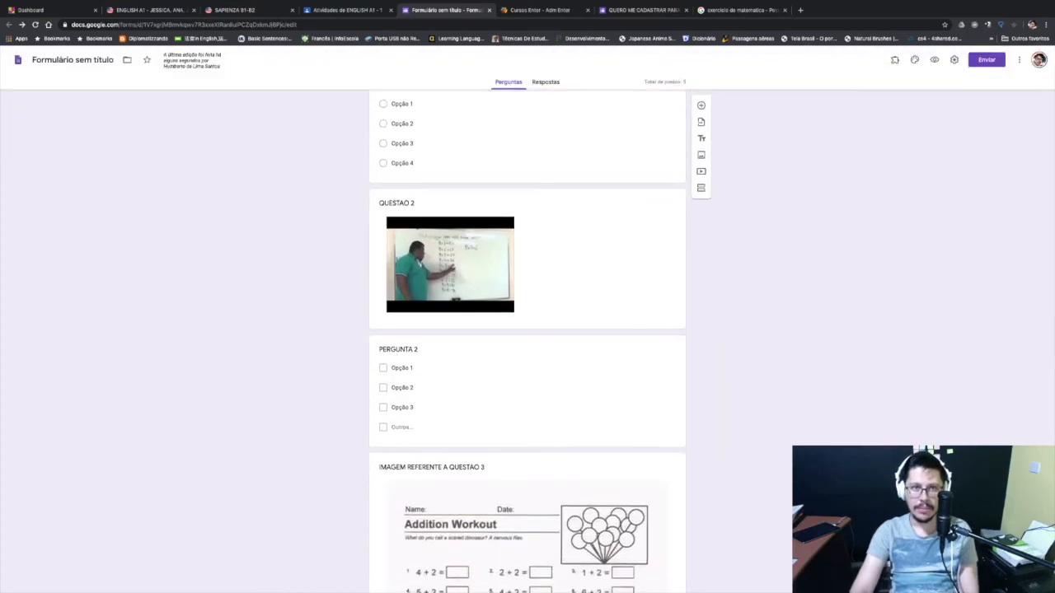
Step: Return to the PROVA P1 activity in Google Classroom and look at its publishing options
key("ctrl+shift+Tab")
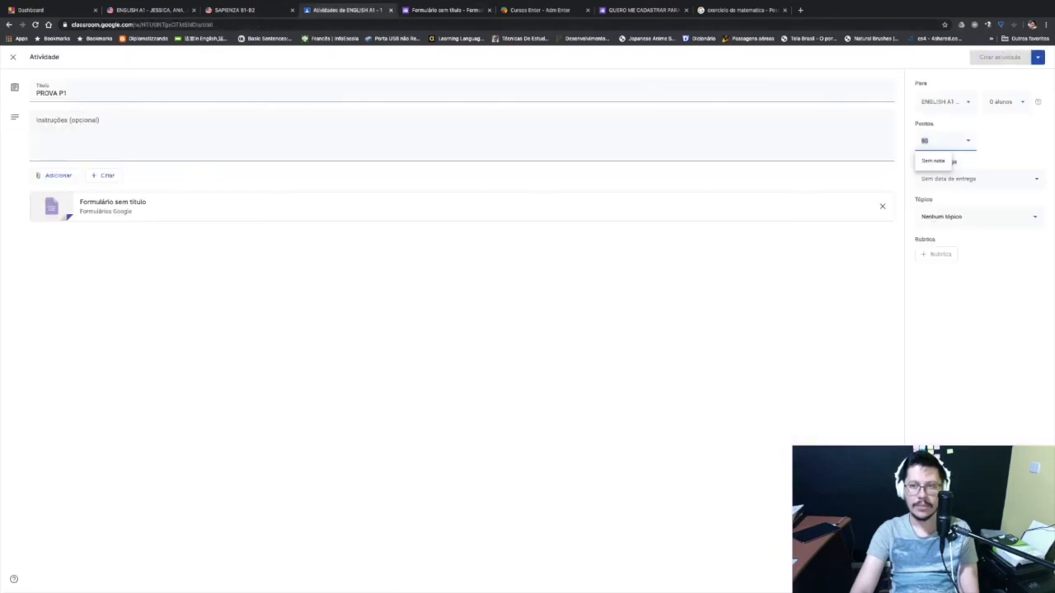
key("Escape")
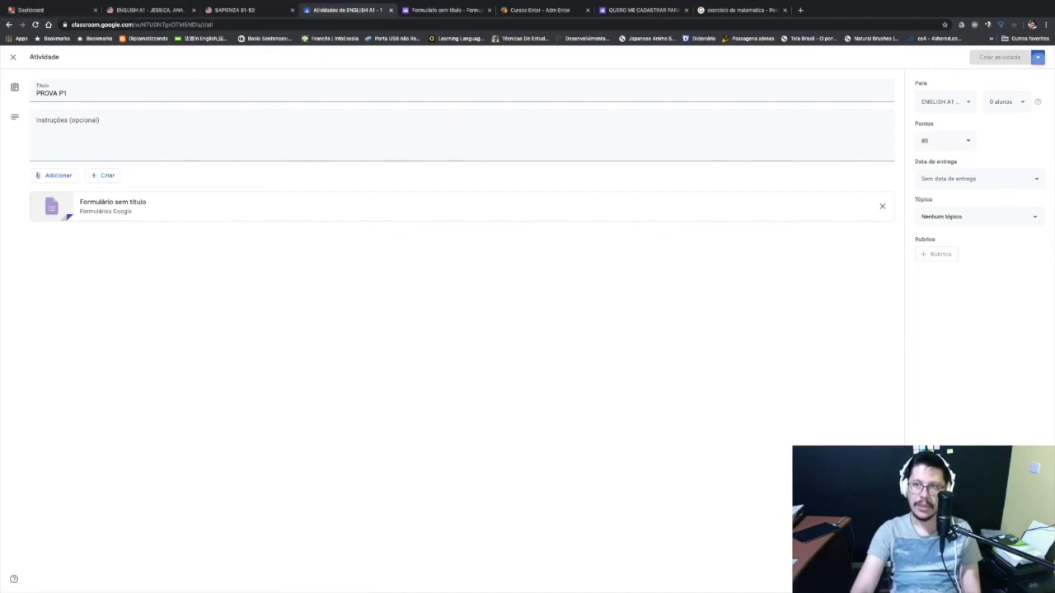
left_click(1037, 57)
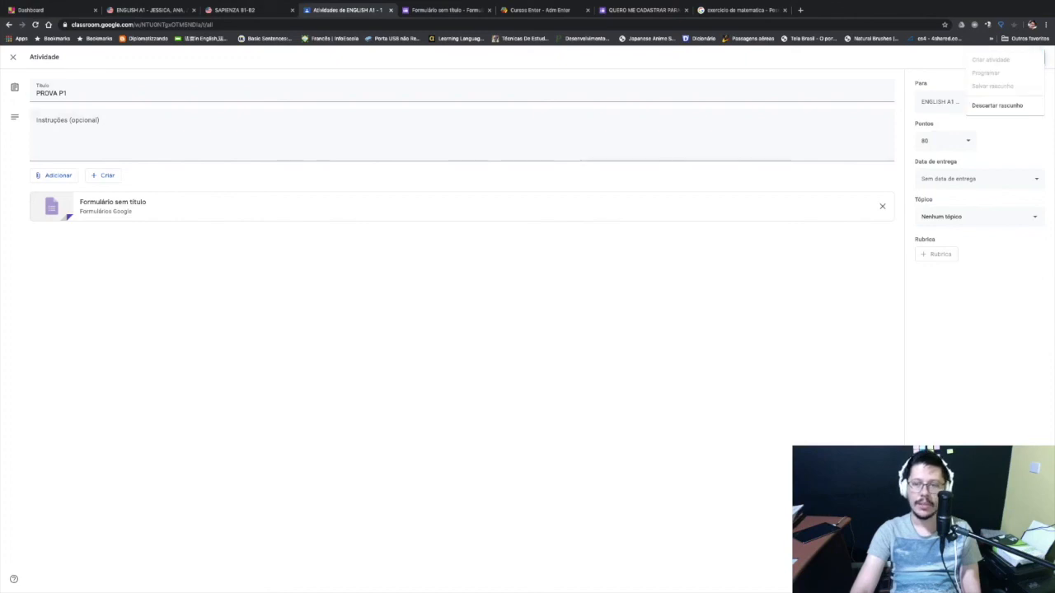
left_click(692, 136)
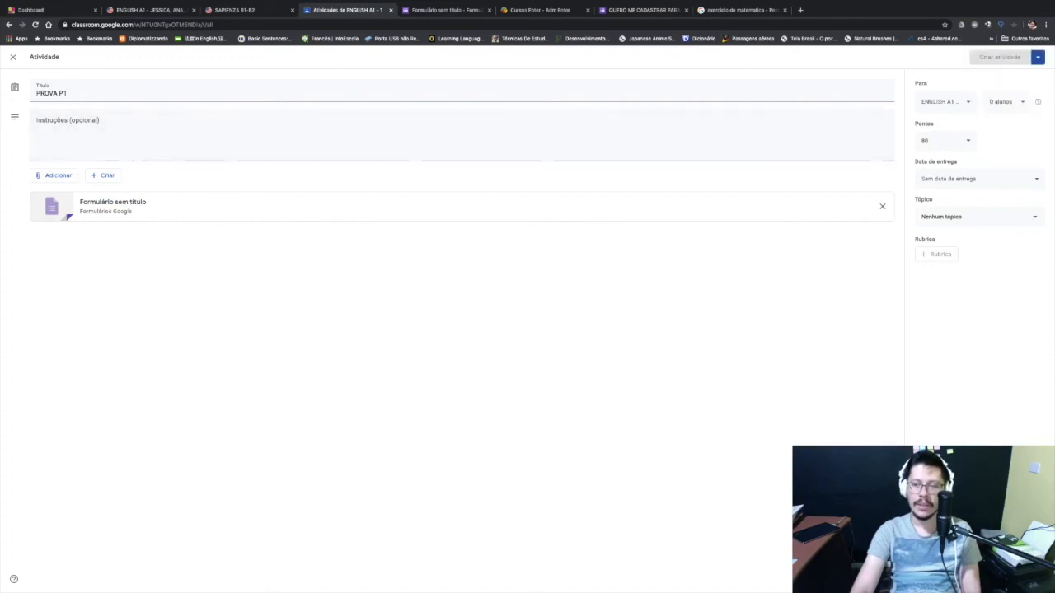
Step: Put the PROVA P1 activity under the topic STORY NUMBER 1 and assign it to one student
left_click(978, 217)
left_click(955, 263)
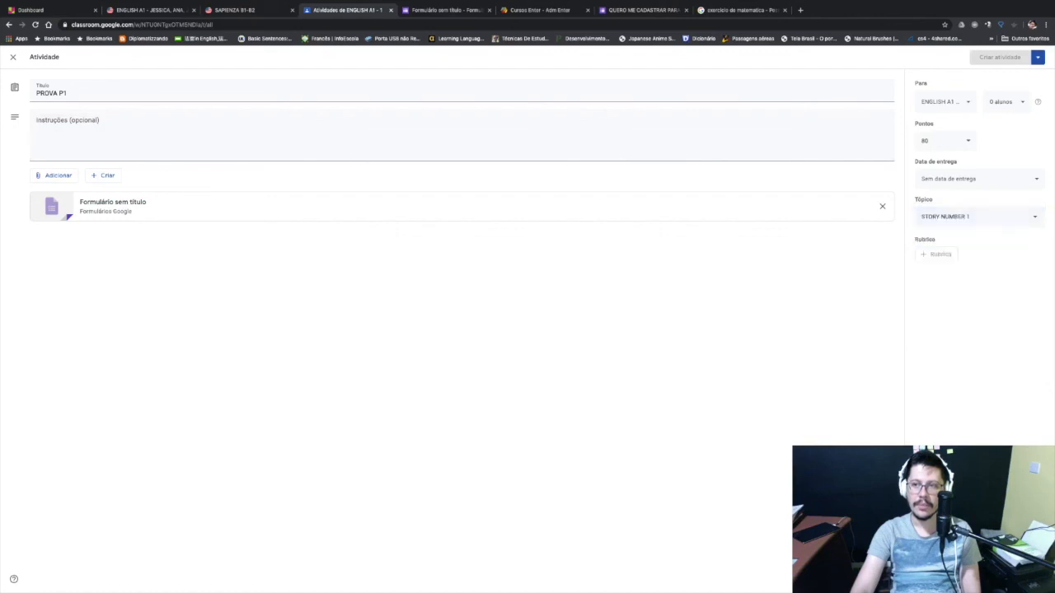
left_click(1037, 57)
left_click(824, 313)
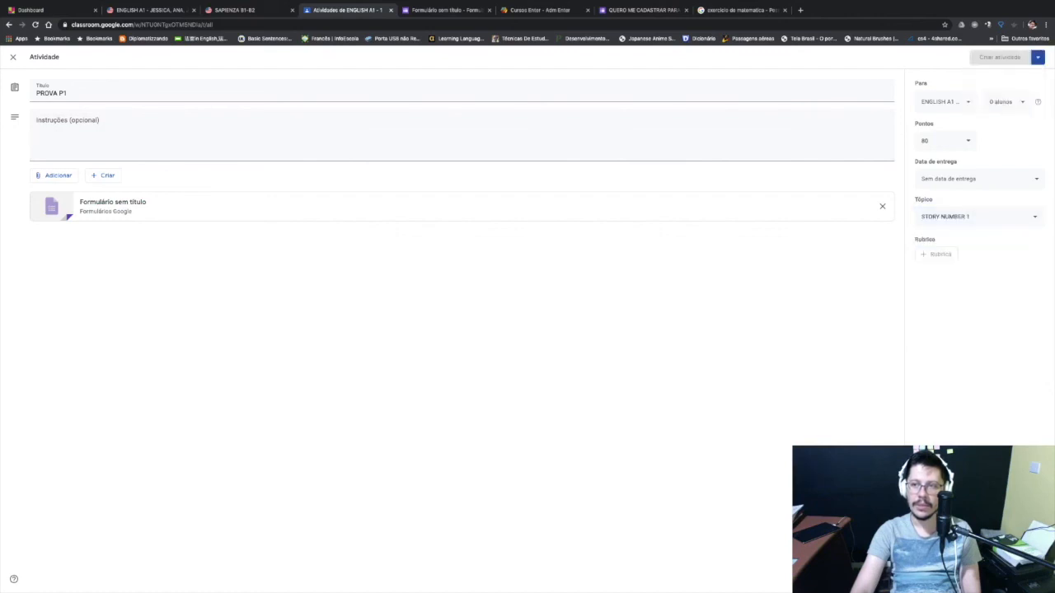
left_click(1006, 101)
left_click(954, 266)
Step: View the date and time settings for scheduling the PROVA P1 activity, and cancel the scheduling
left_click(1038, 58)
left_click(1038, 58)
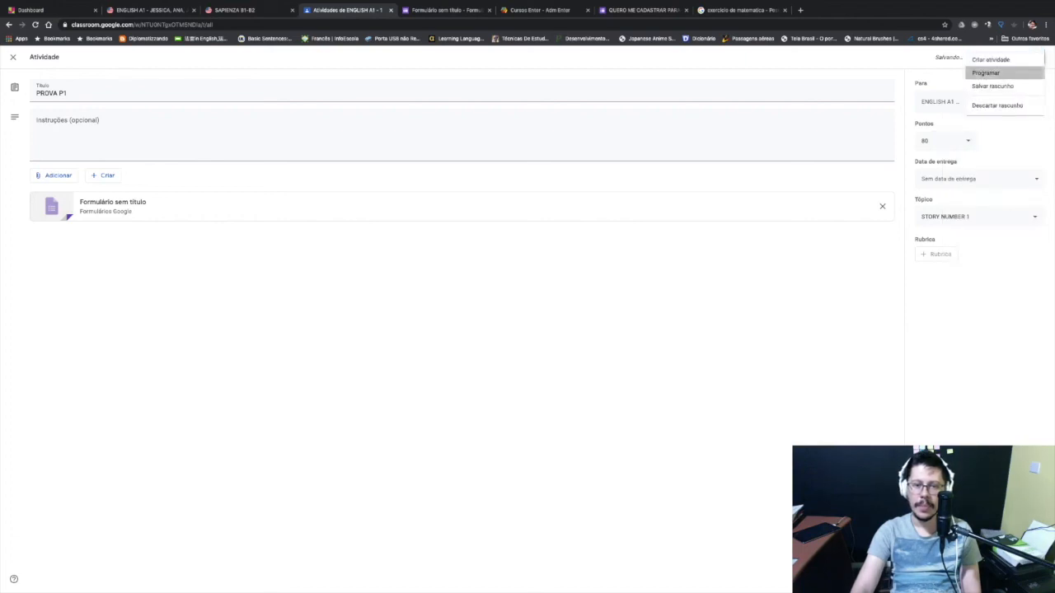
left_click(985, 73)
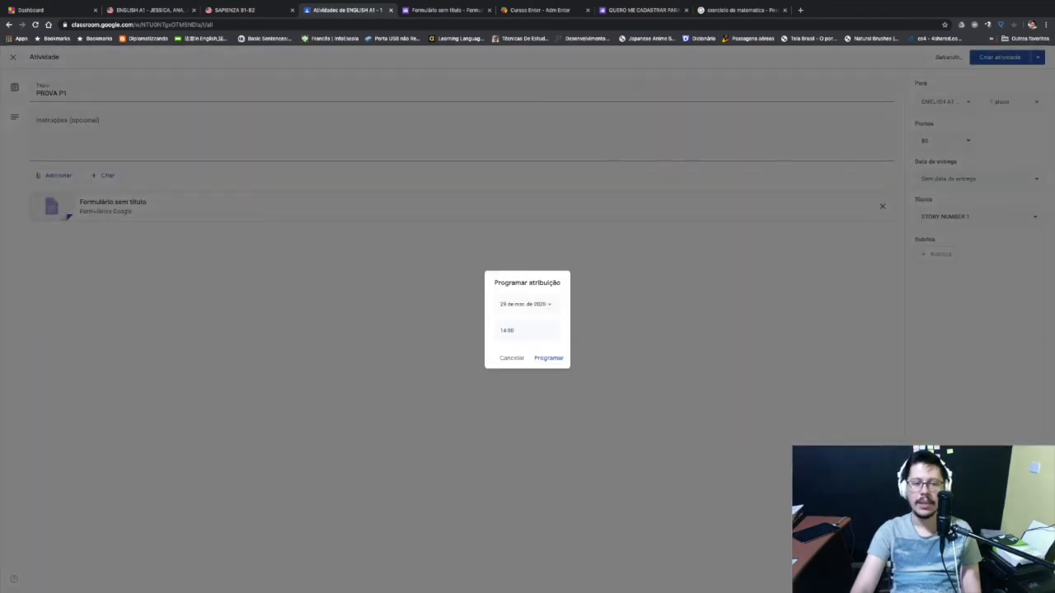
left_click(507, 331)
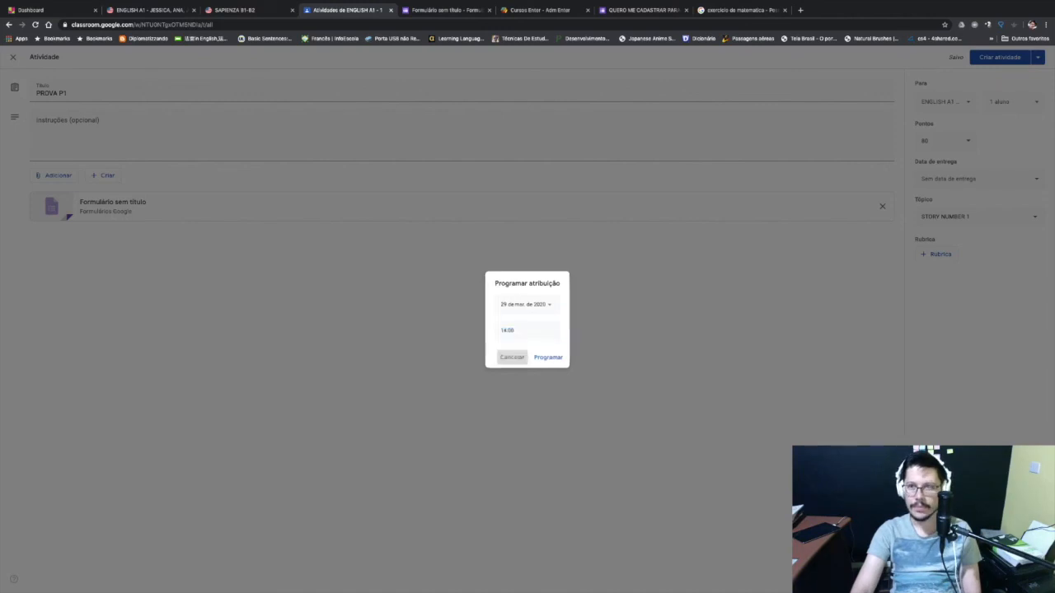
left_click(511, 358)
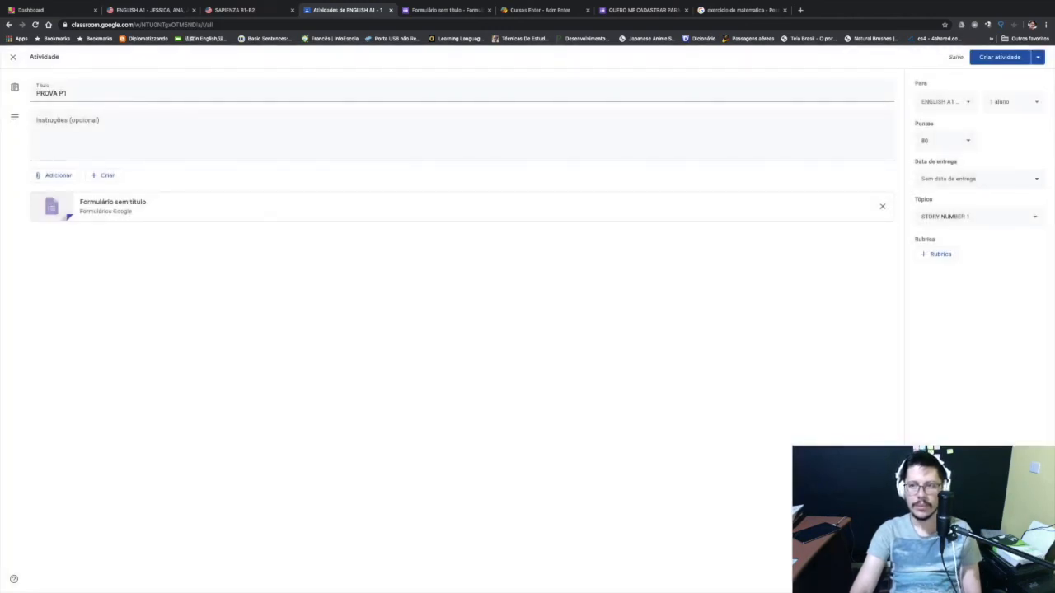
Step: Leave the PROVA P1 activity editor and expand the POSSESSIVE PRONOUNS activity in the full STORY NUMBER 1 list
left_click(13, 57)
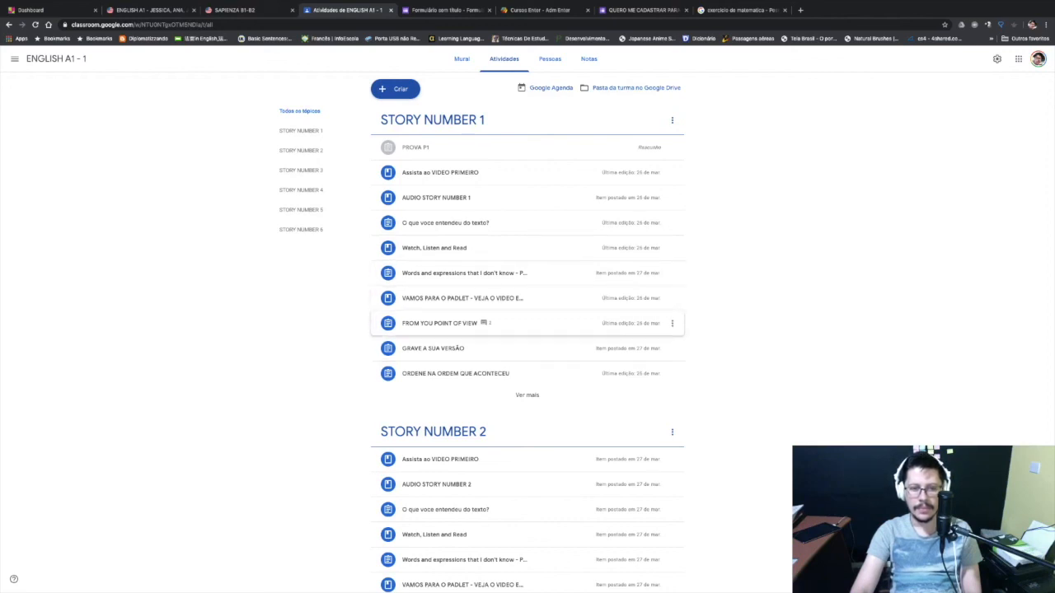
scroll(527, 323, "down", 1)
left_click(527, 362)
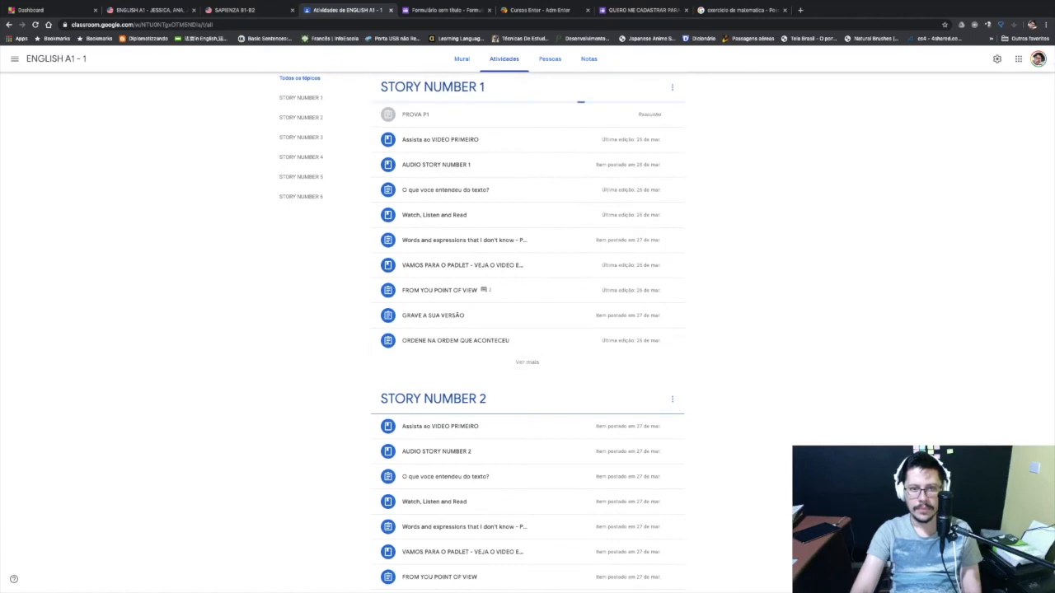
left_click(463, 366)
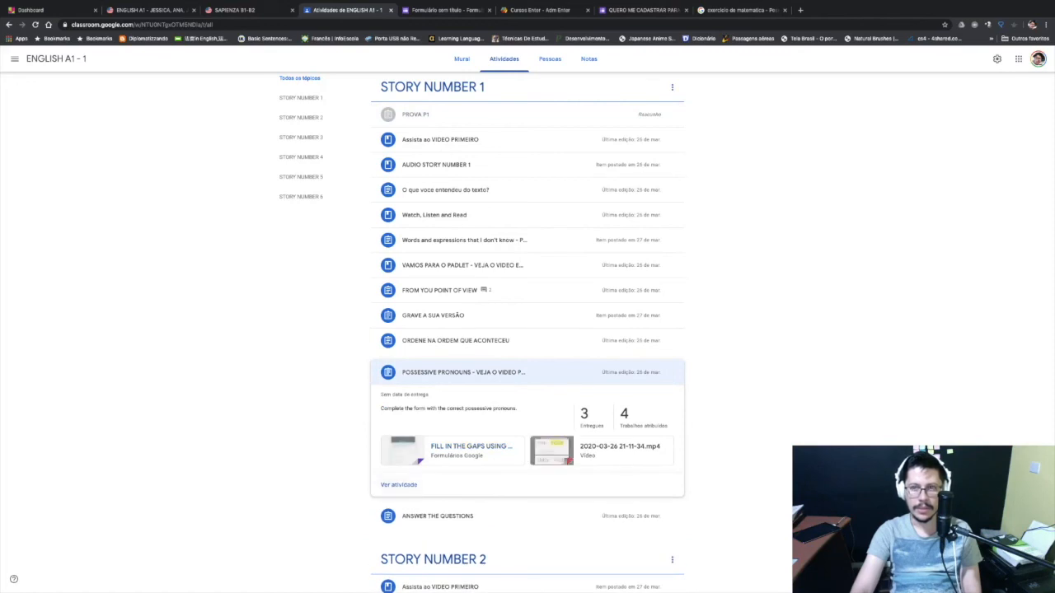
Step: Open the POSSESSIVE PRONOUNS activity's student work, look through its attached fill-in-the-gaps form, and return to the activity
left_click(399, 484)
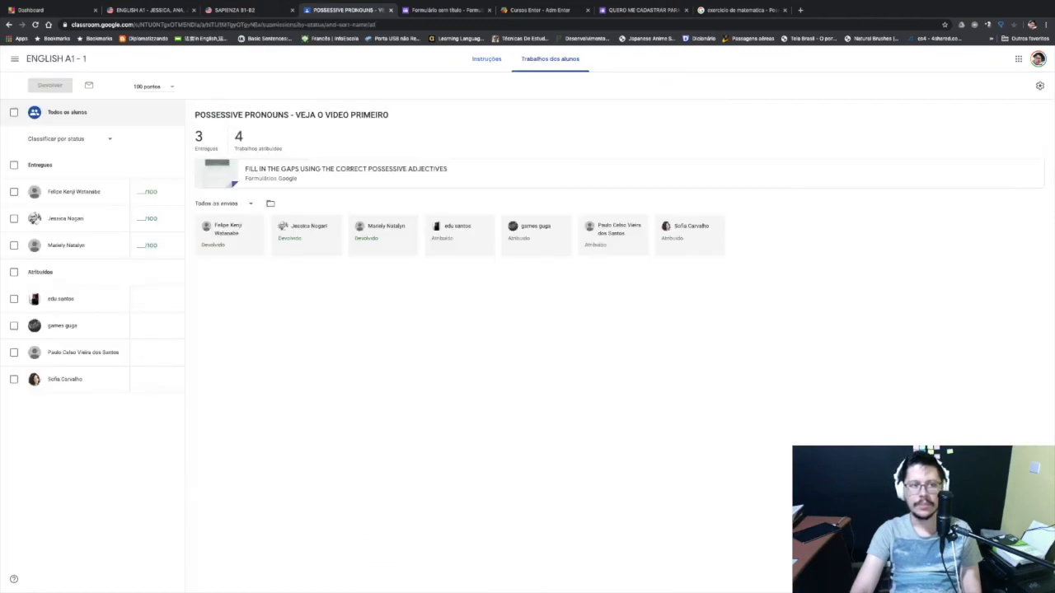
left_click(346, 169)
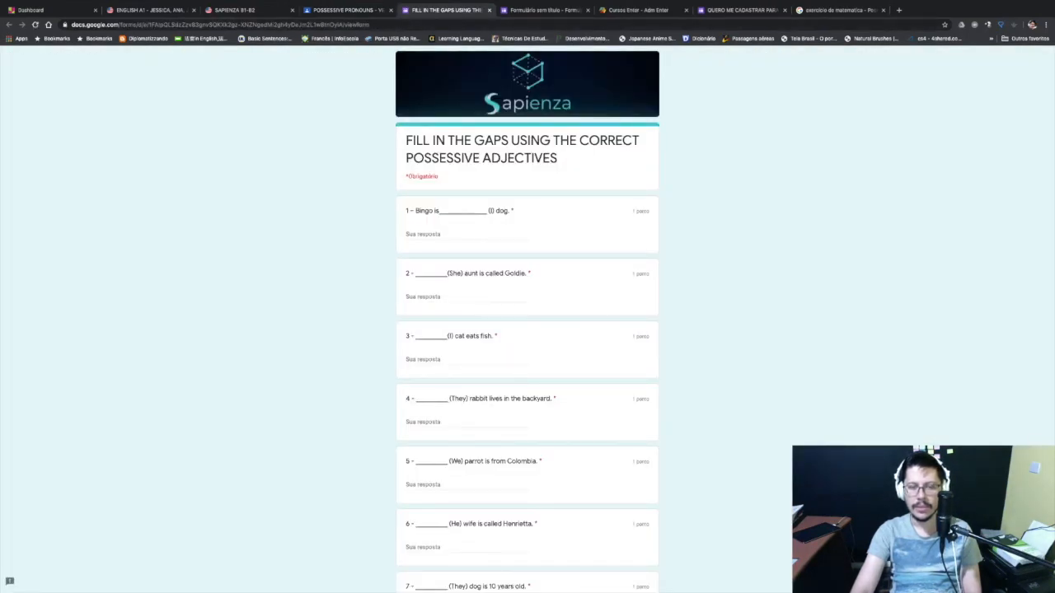
scroll(528, 330, "down", 3)
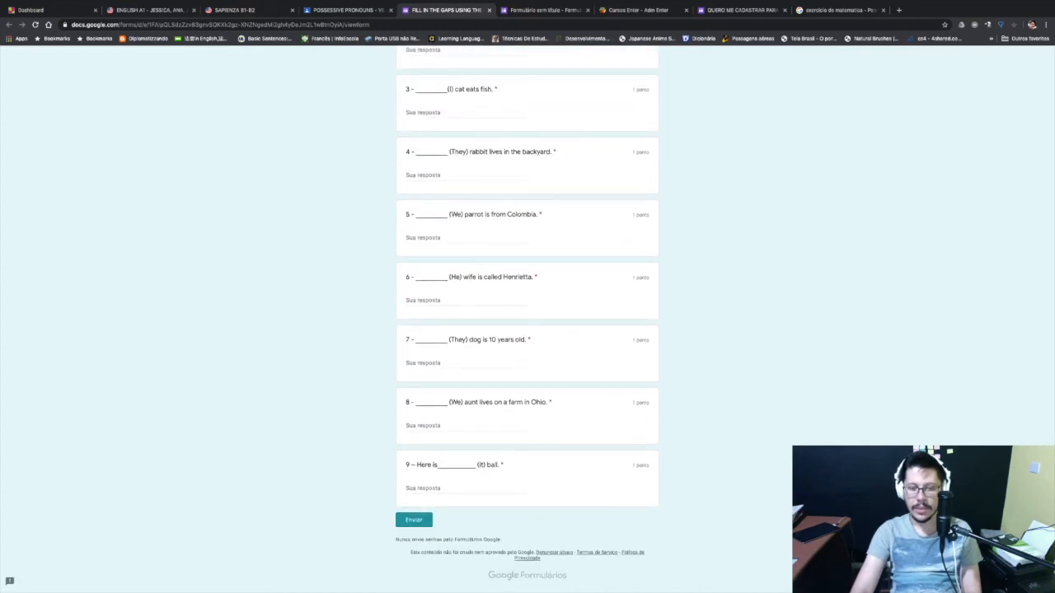
scroll(527, 329, "up", 3)
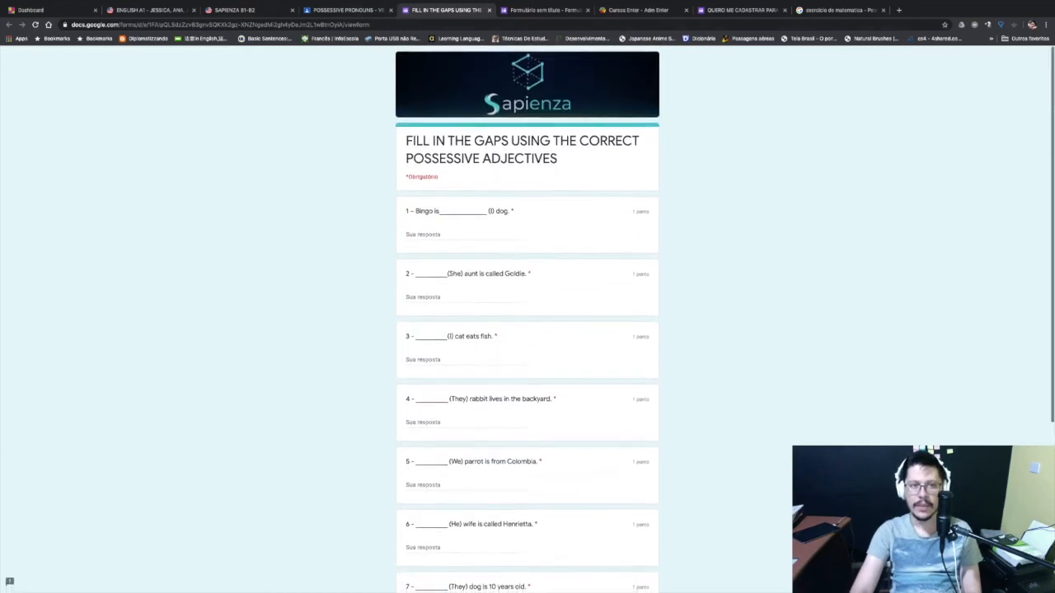
key("ctrl+shift+Tab")
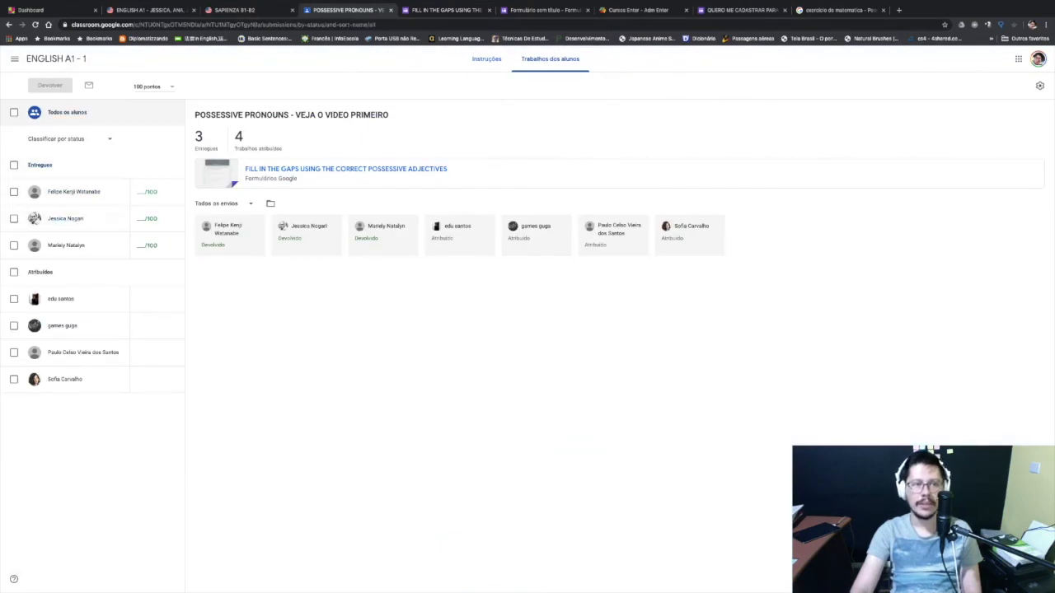
Step: View the ENGLISH A1 - 1 gradebook up to the POSSESSIVE PRONOUNS column and look at the options for one student's grade
left_click(56, 58)
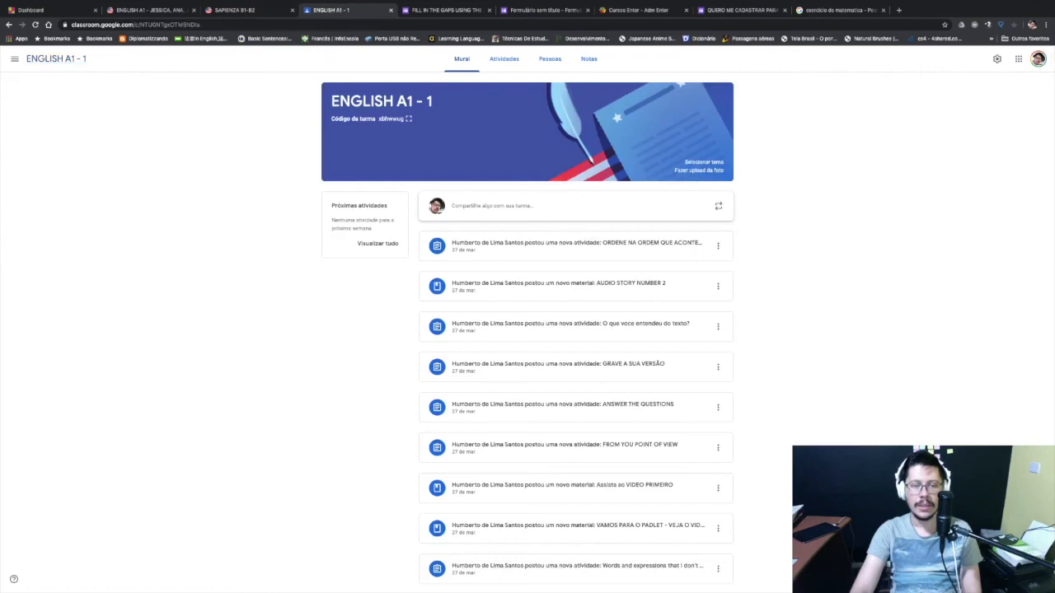
left_click(588, 58)
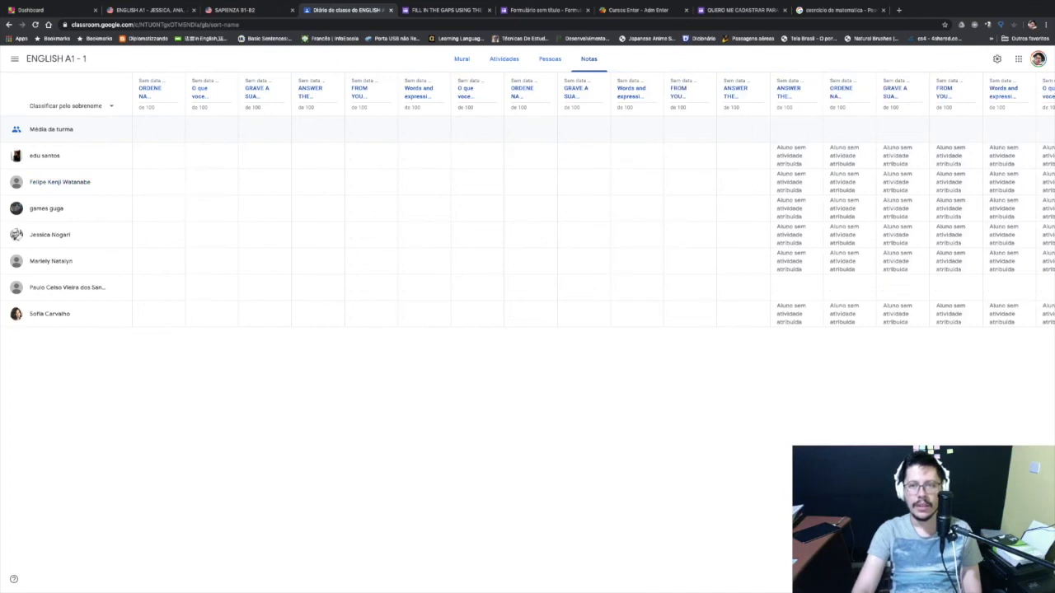
scroll(594, 198, "right", 3)
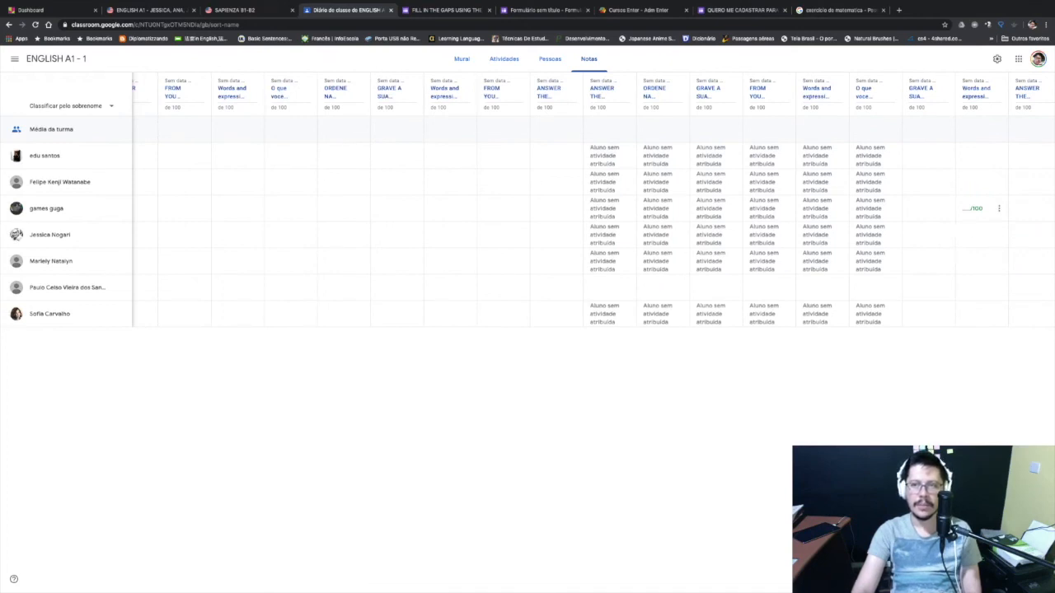
scroll(915, 207, "right", 1)
scroll(914, 208, "right", 2)
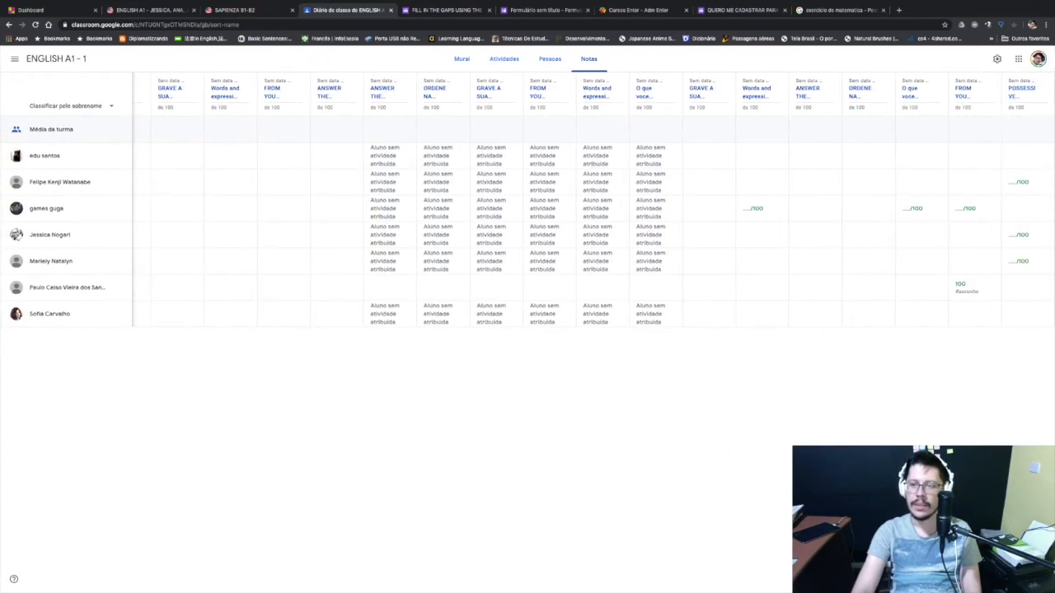
left_click(1021, 183)
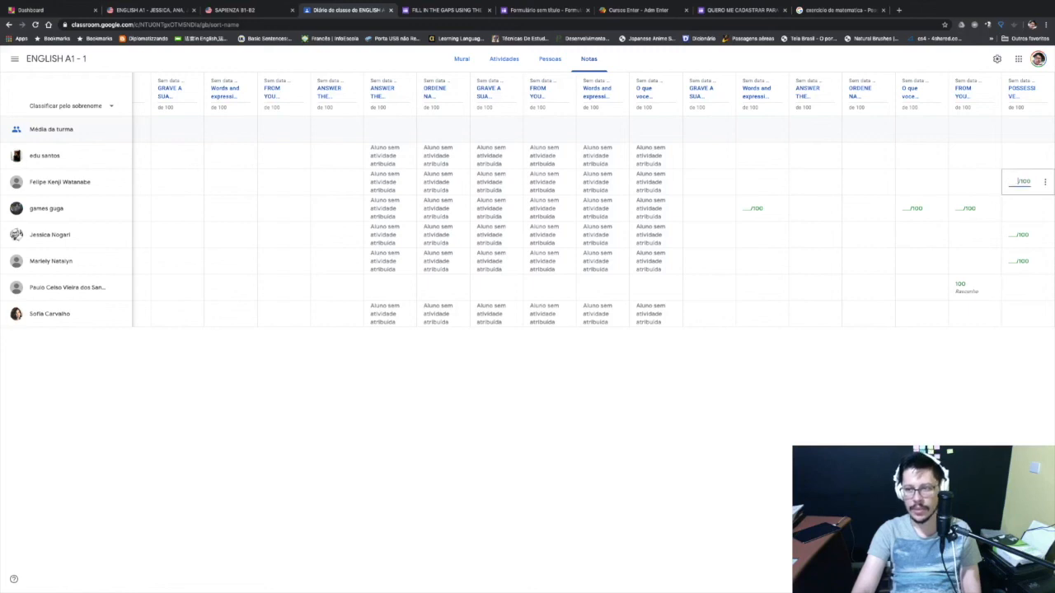
left_click(1044, 182)
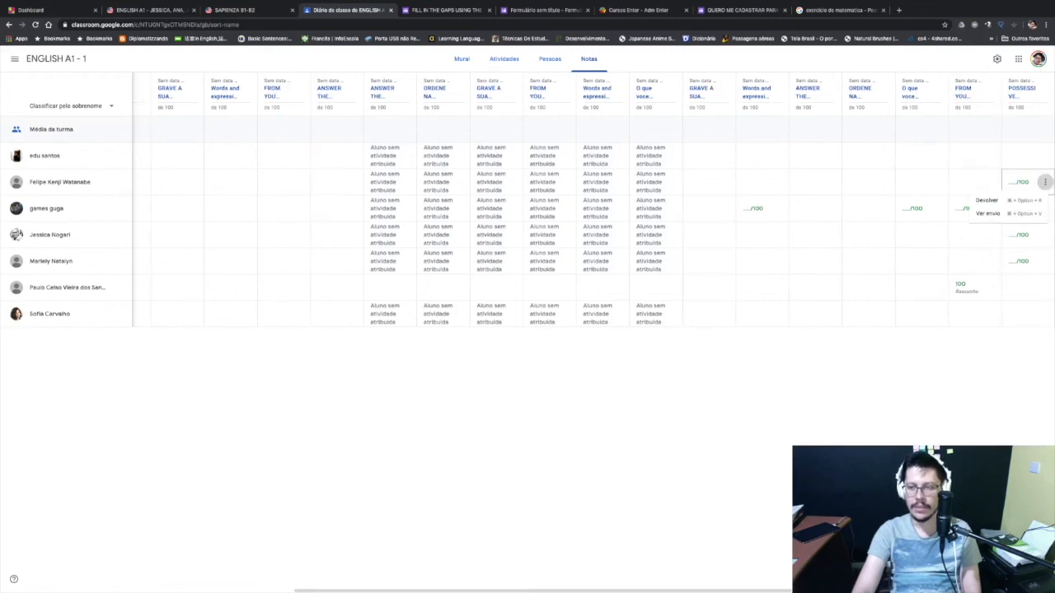
left_click(1022, 236)
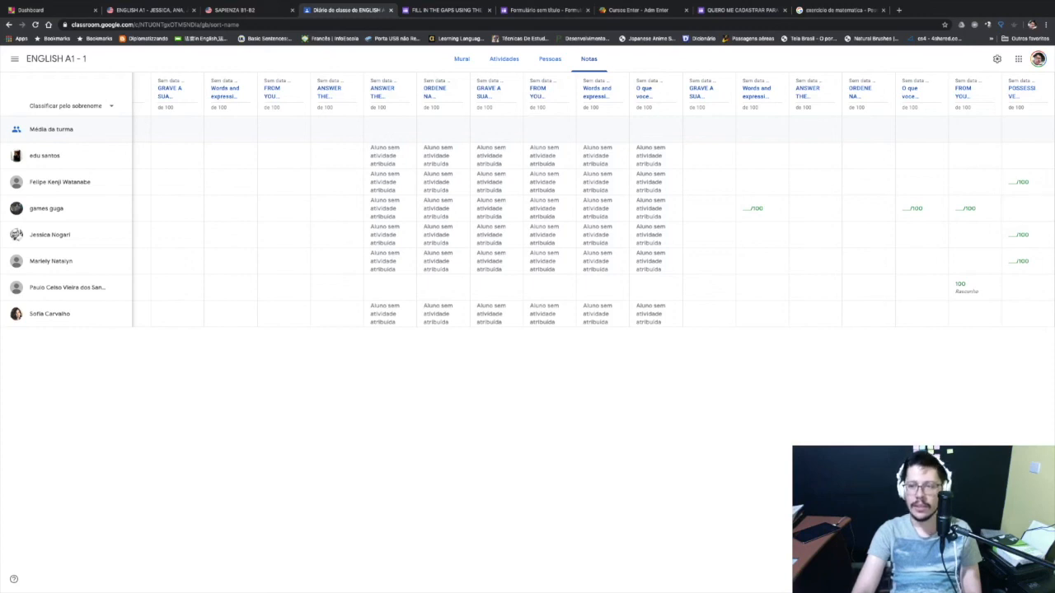
Step: Try a grade of 76 for one student in the POSSESSIVE PRONOUNS column and discard the entry
left_click(1022, 182)
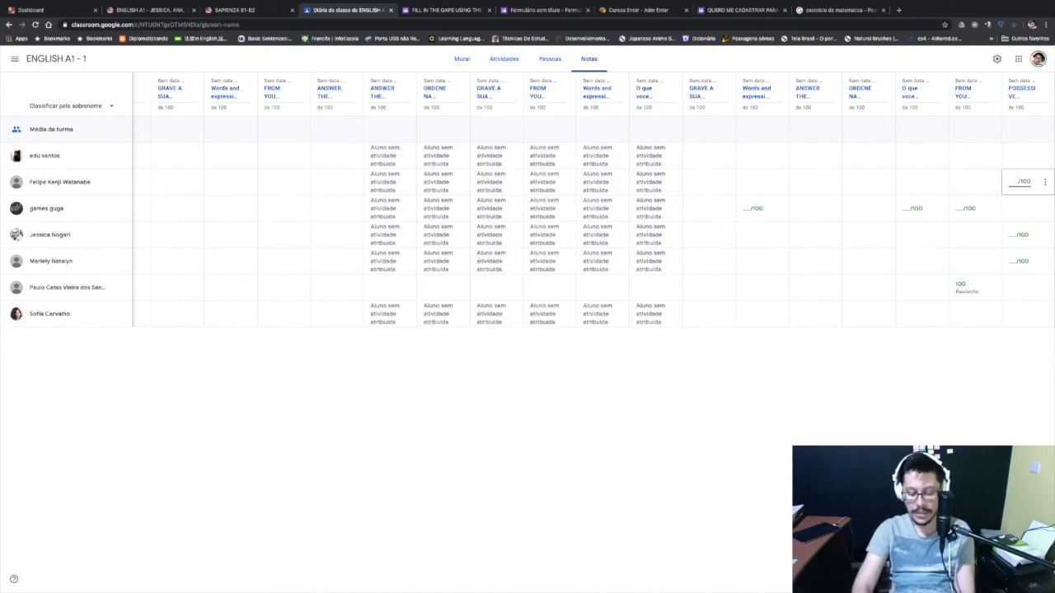
type("76")
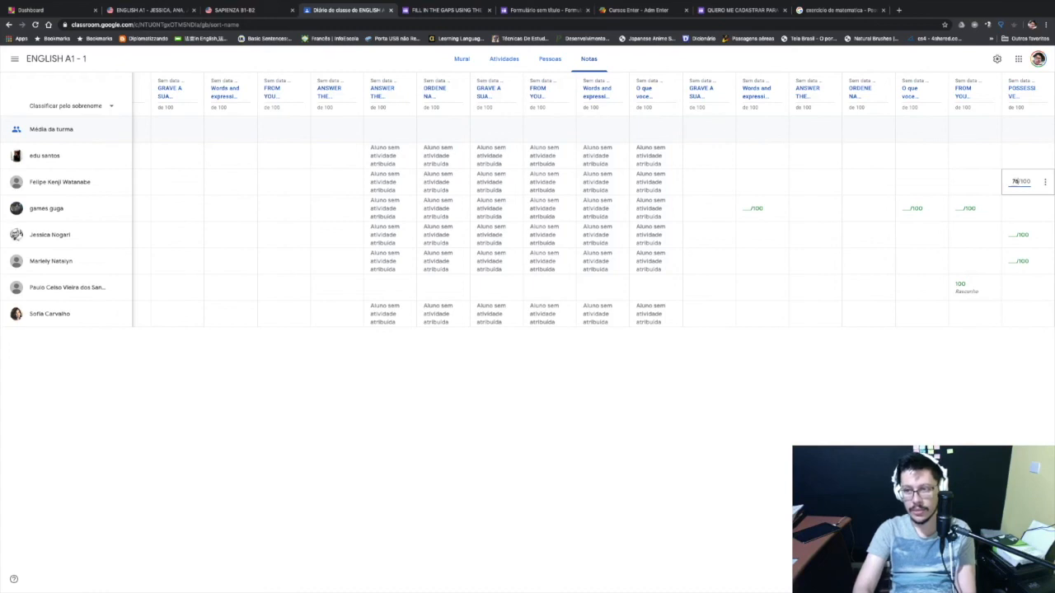
key("BackSpace")
key("BackSpace")
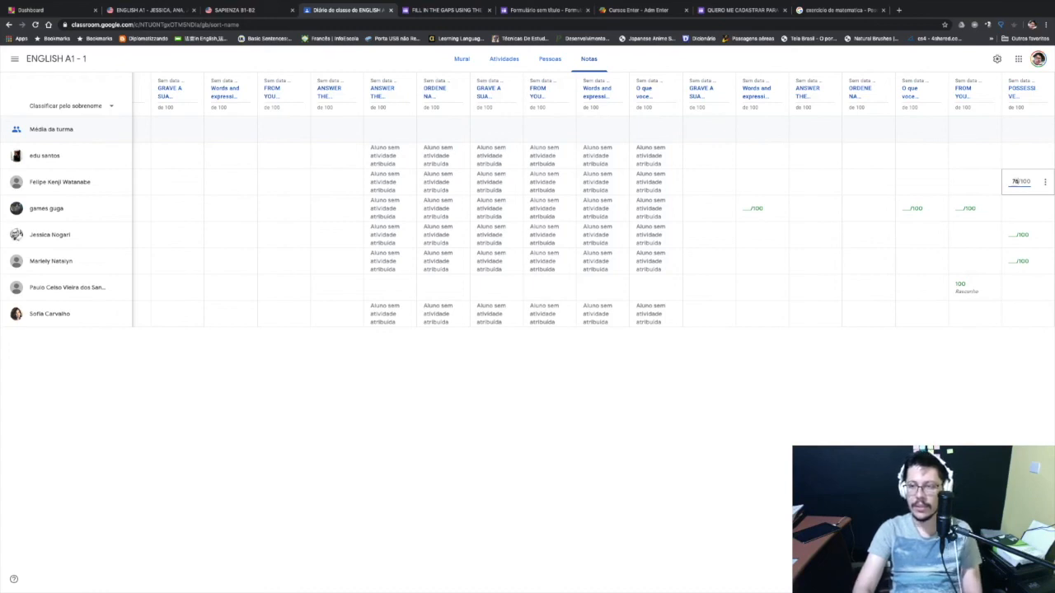
key("Escape")
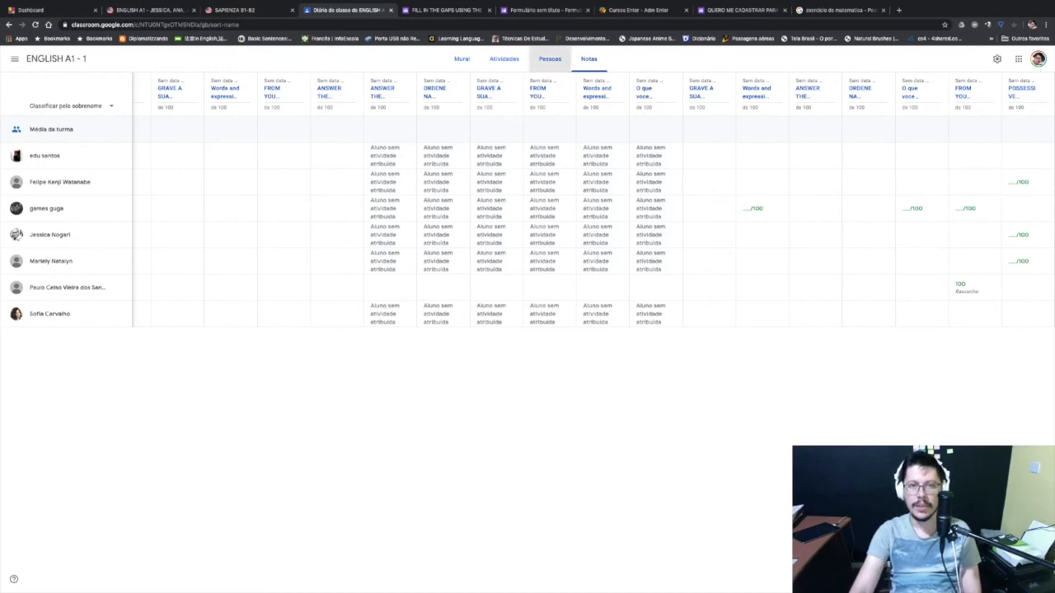
Step: Look at the class's people list and gradebook, and open the submitted work of the POSSESSIVE PRONOUNS activity
left_click(549, 58)
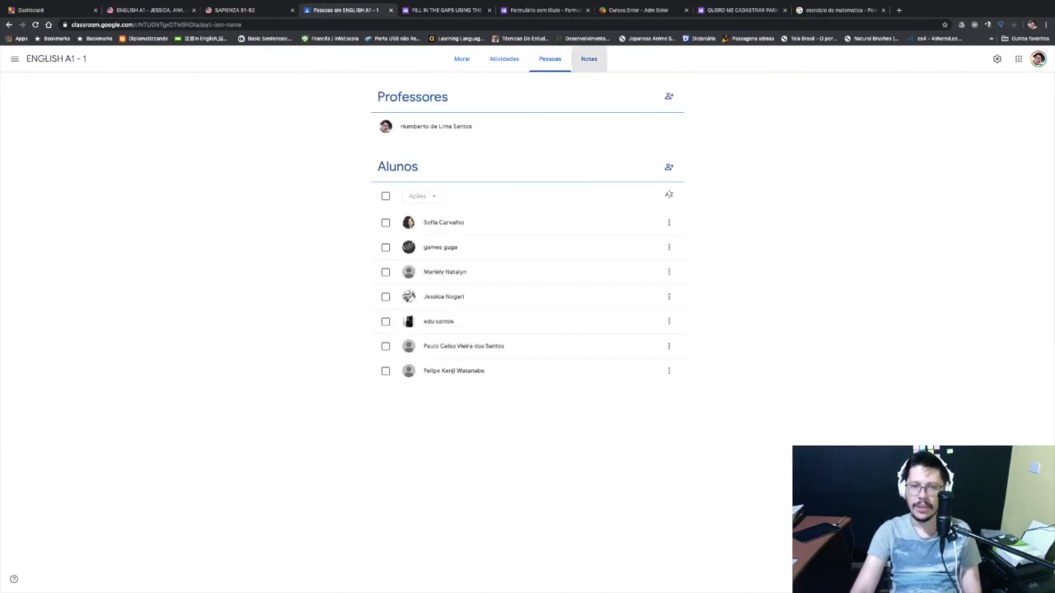
left_click(588, 58)
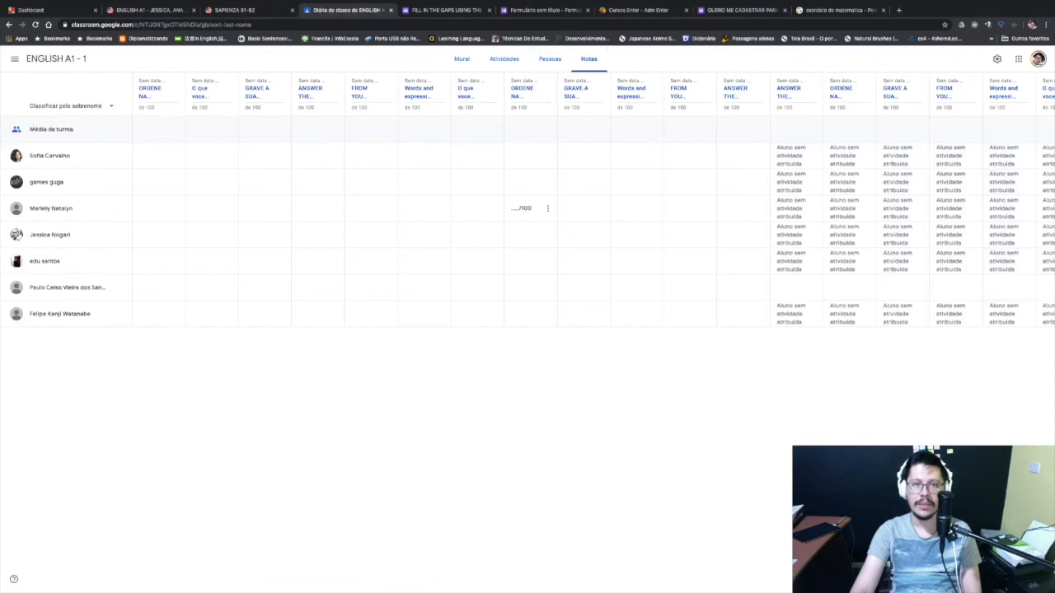
left_click(503, 59)
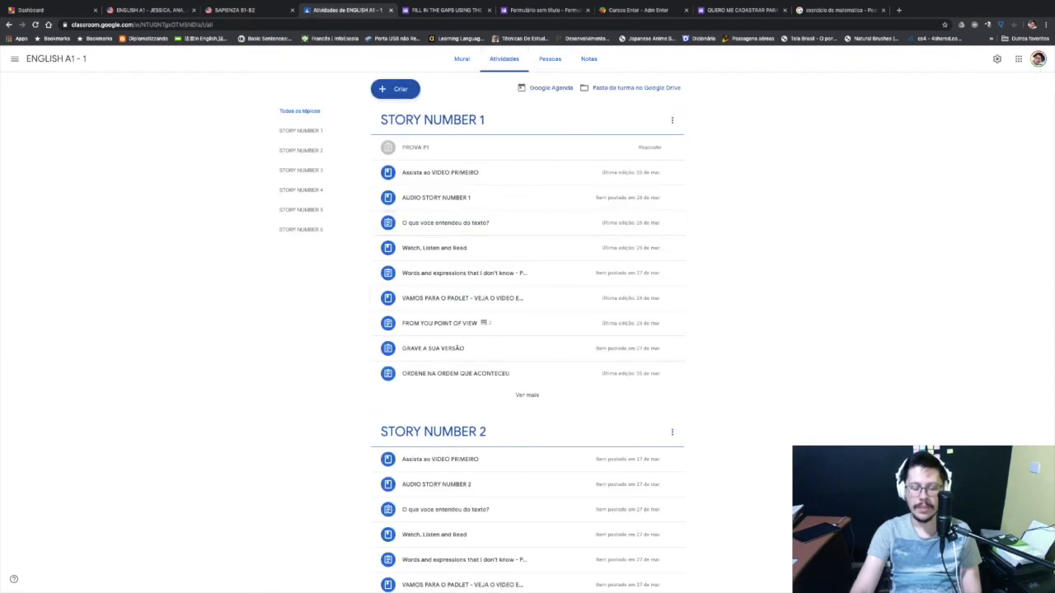
left_click(527, 394)
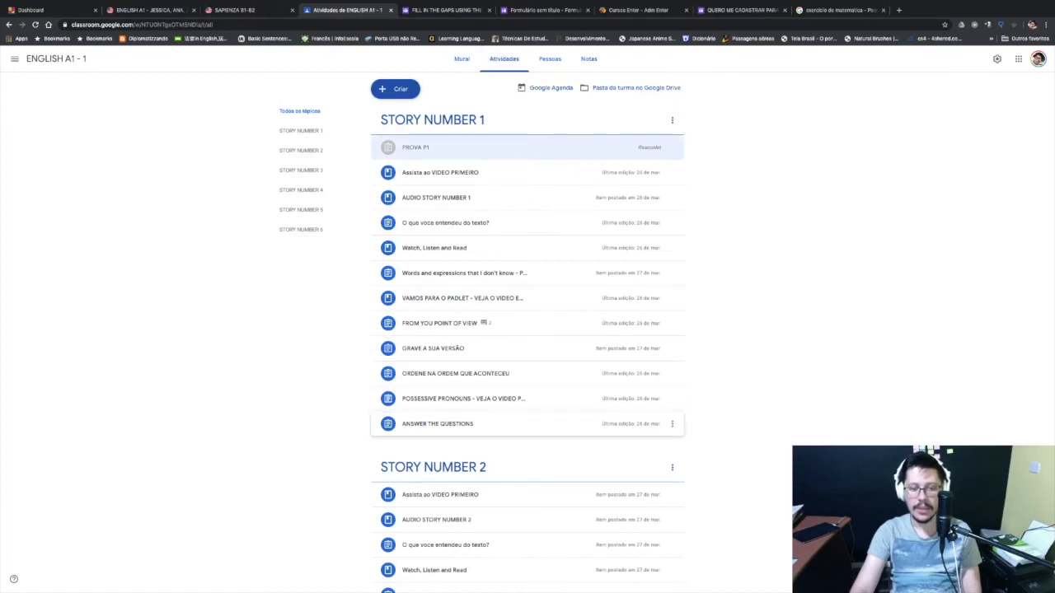
left_click(494, 399)
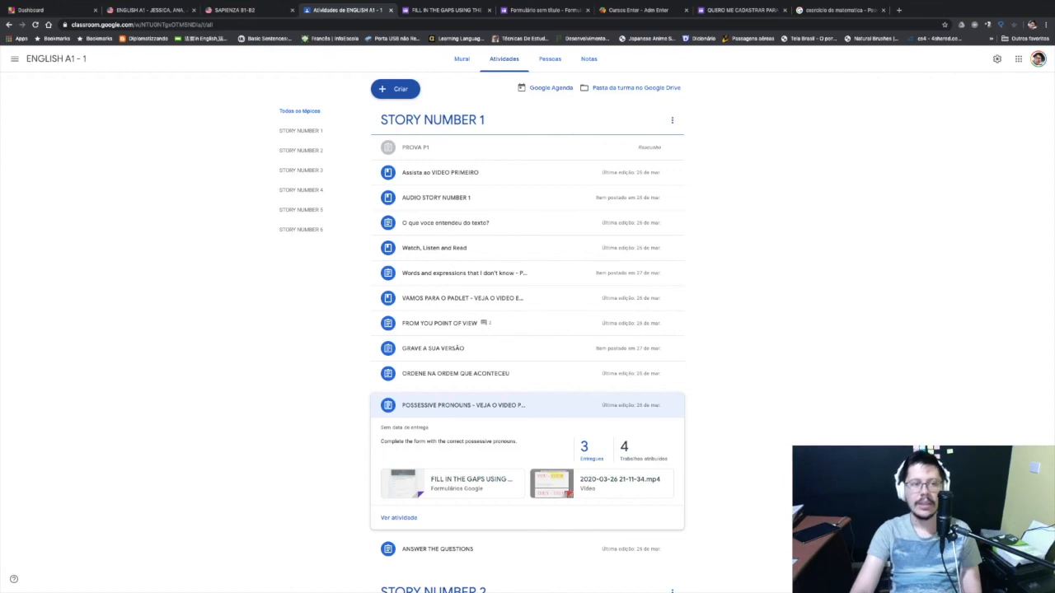
left_click(588, 450)
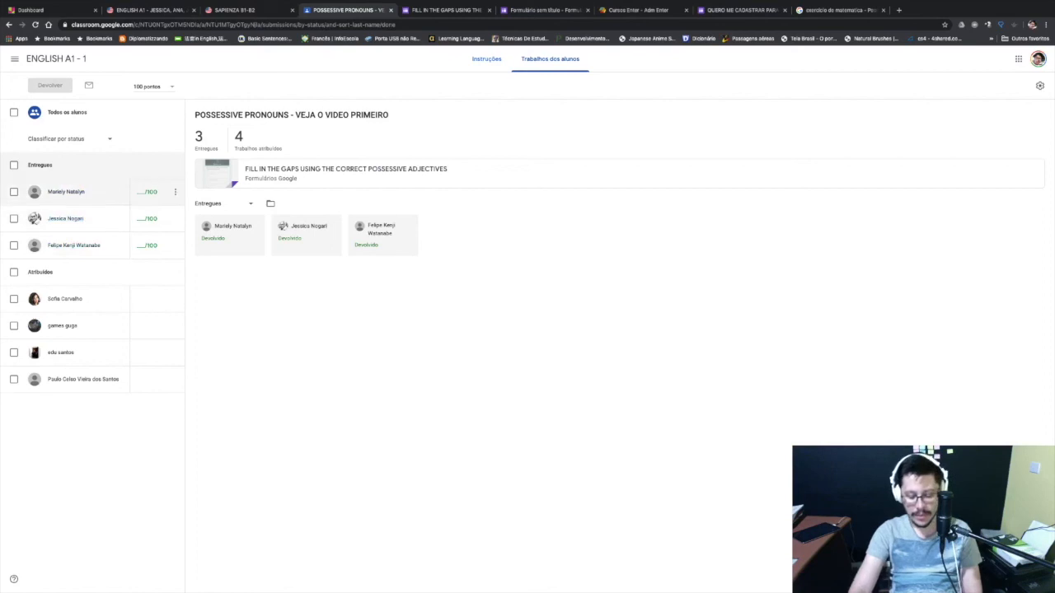
Step: Grade the three submitted POSSESSIVE PRONOUNS works from first to last with 80, 56 and 99 points
left_click(66, 191)
type("80")
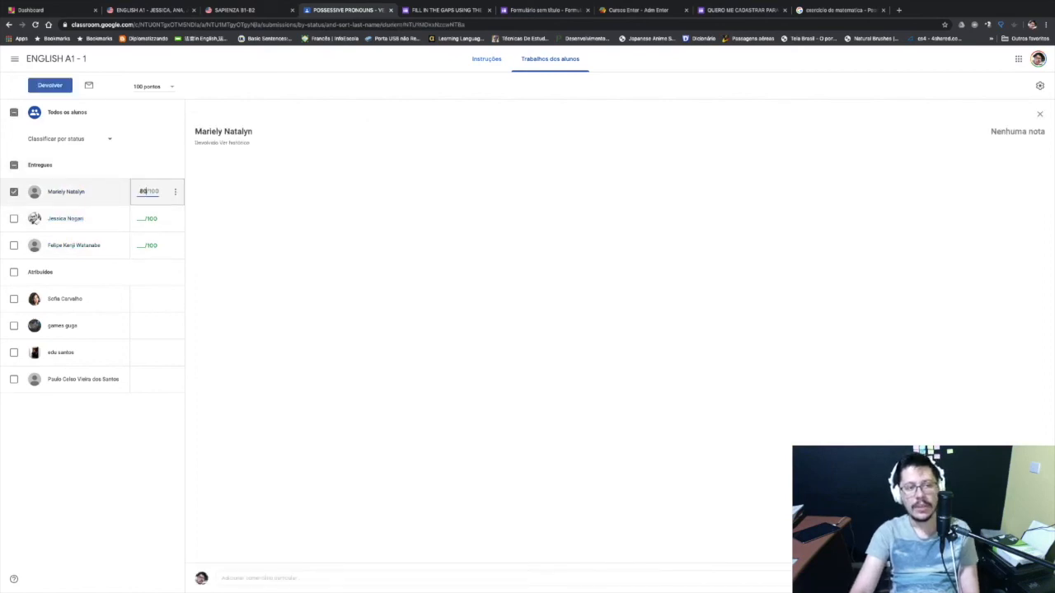
left_click(147, 219)
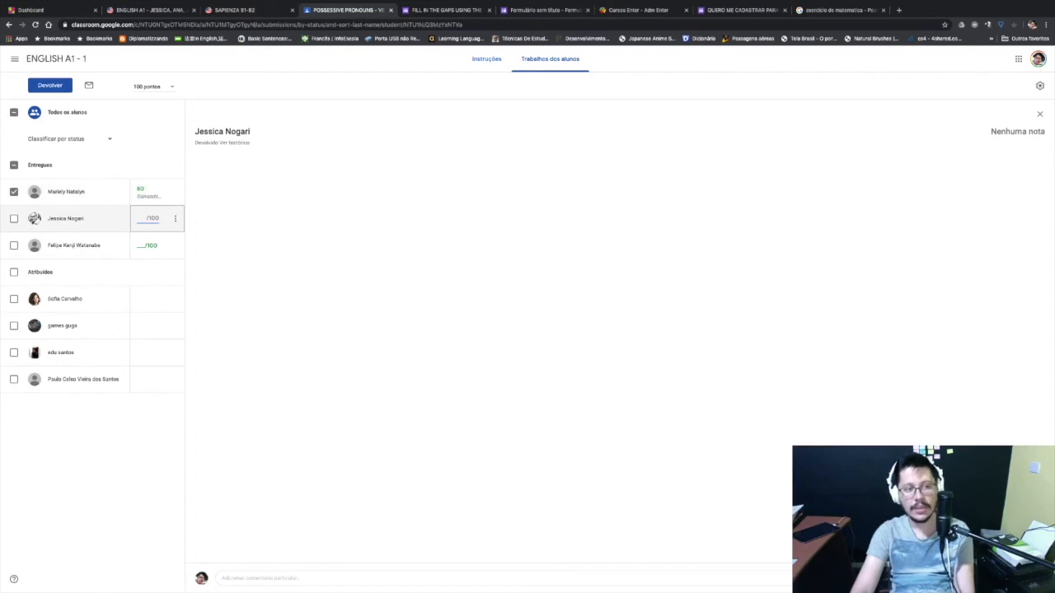
type("8")
left_click(147, 245)
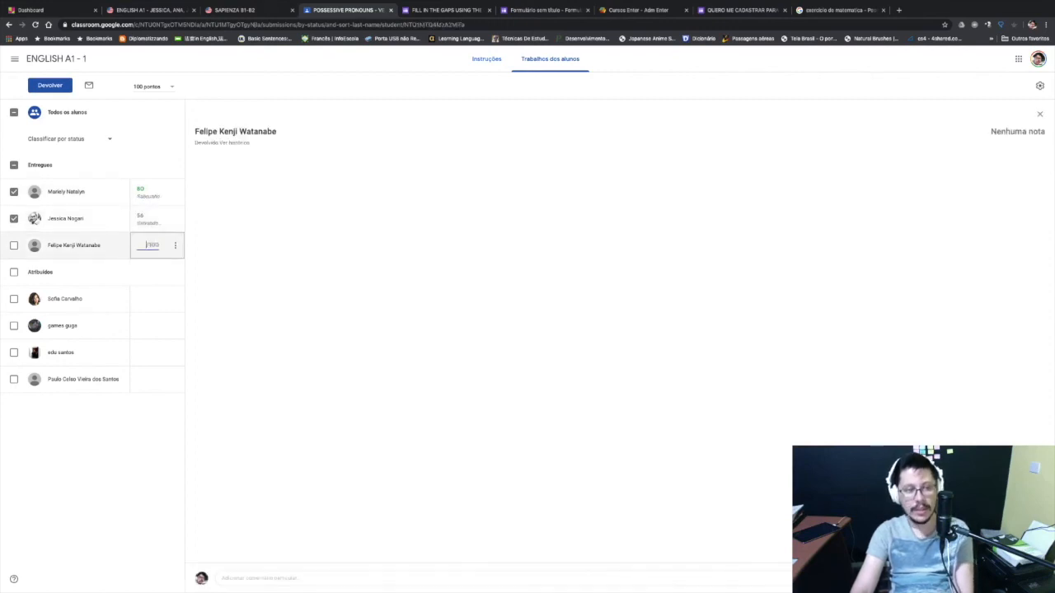
type("99")
key("Return")
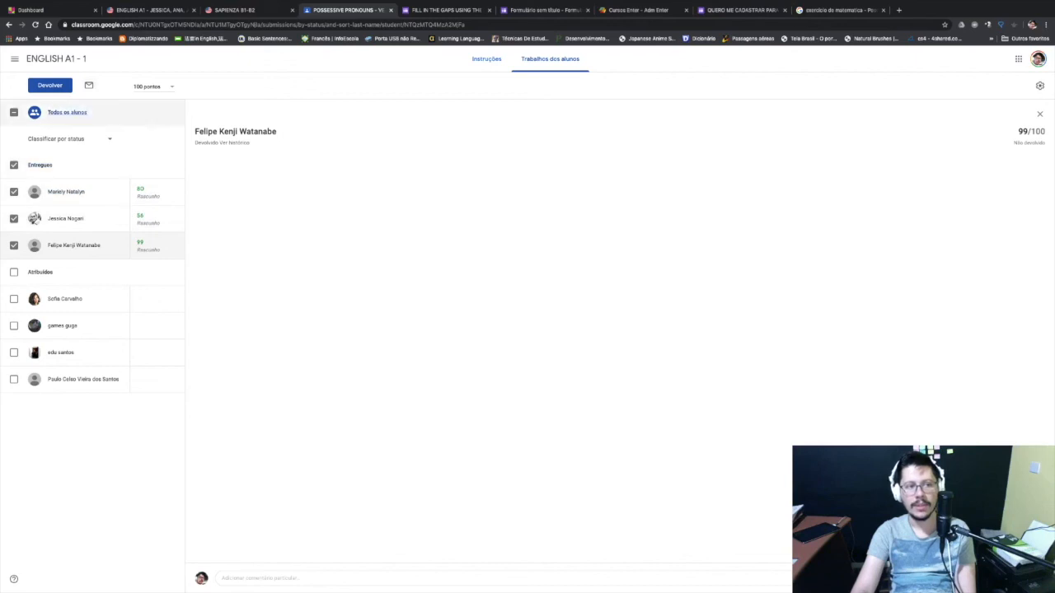
Step: View the return option for the first graded student and the activity's instructions, and go back to the class stream
left_click(175, 191)
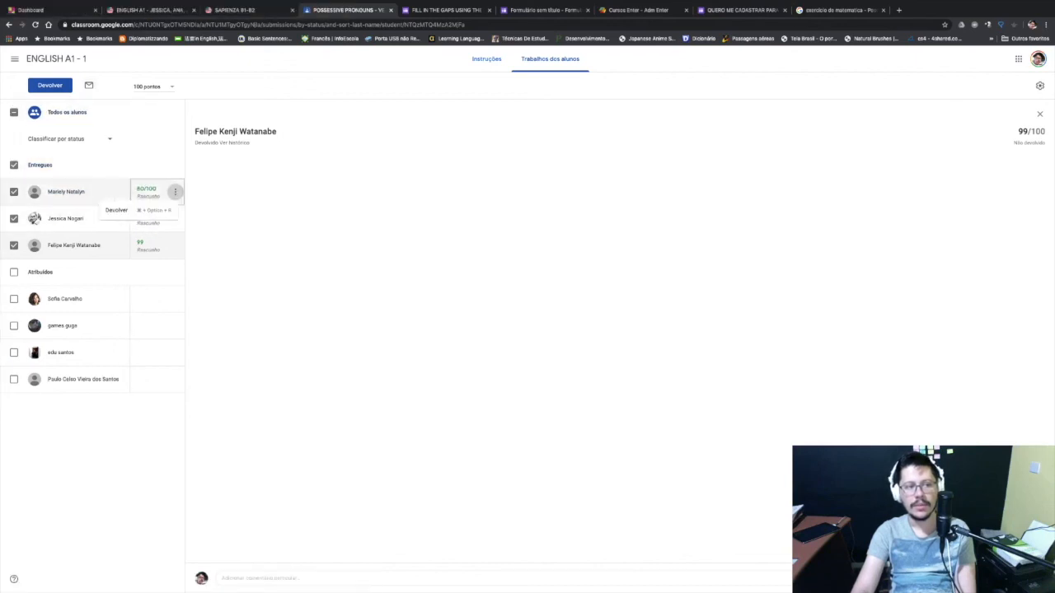
left_click(313, 230)
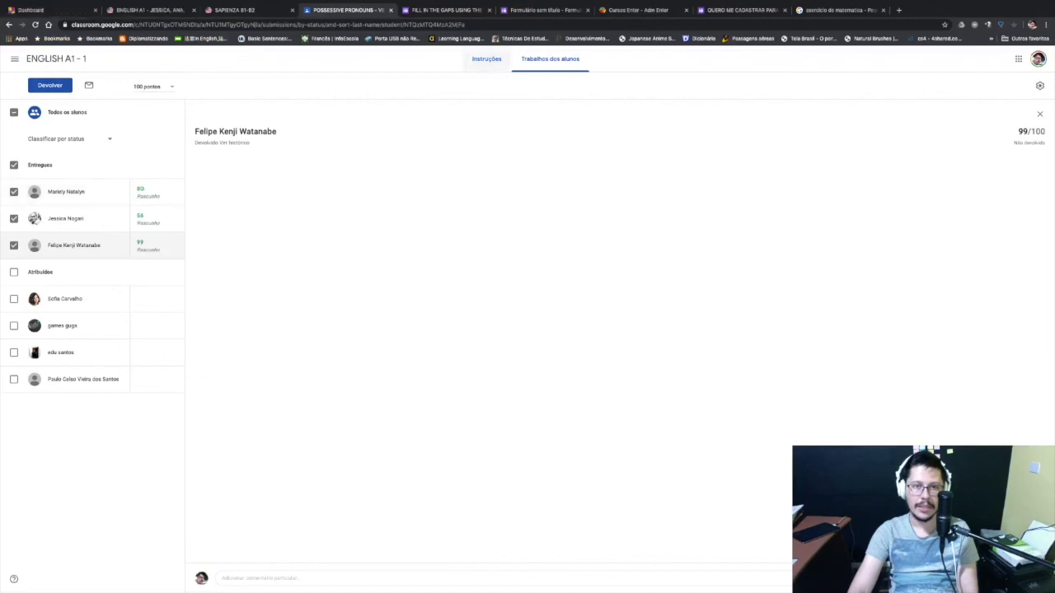
left_click(487, 58)
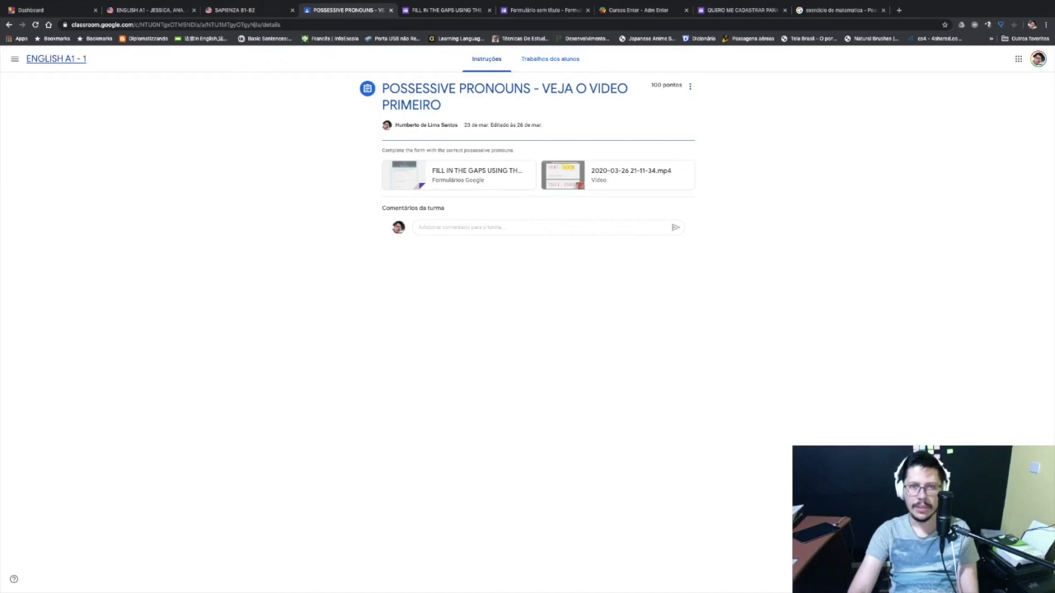
left_click(56, 58)
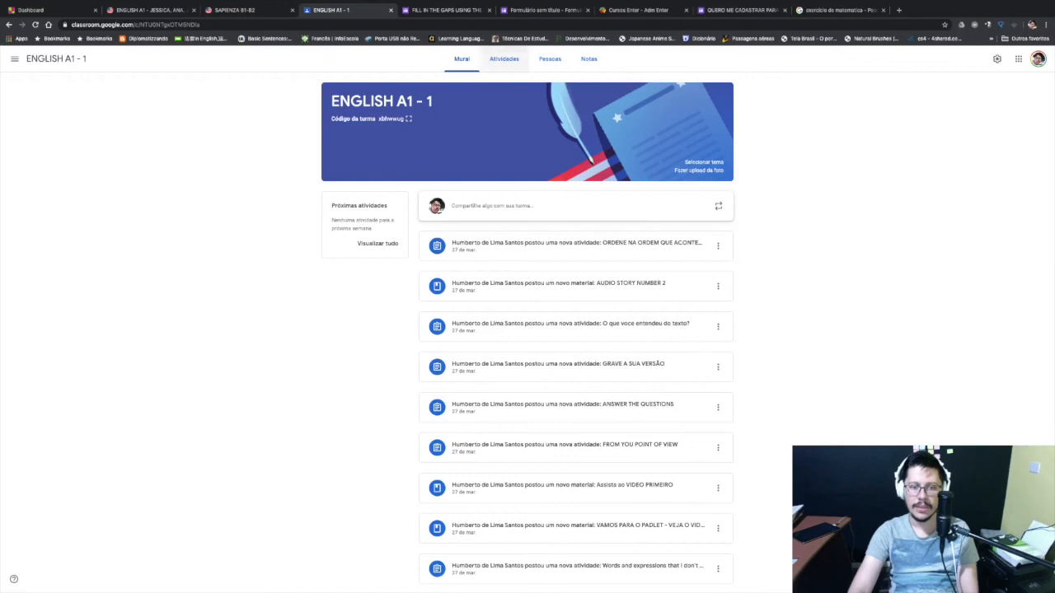
Step: Look through the class's activities under the STORY NUMBER 1 and STORY NUMBER 2 topics and view the options for creating a new item
left_click(503, 58)
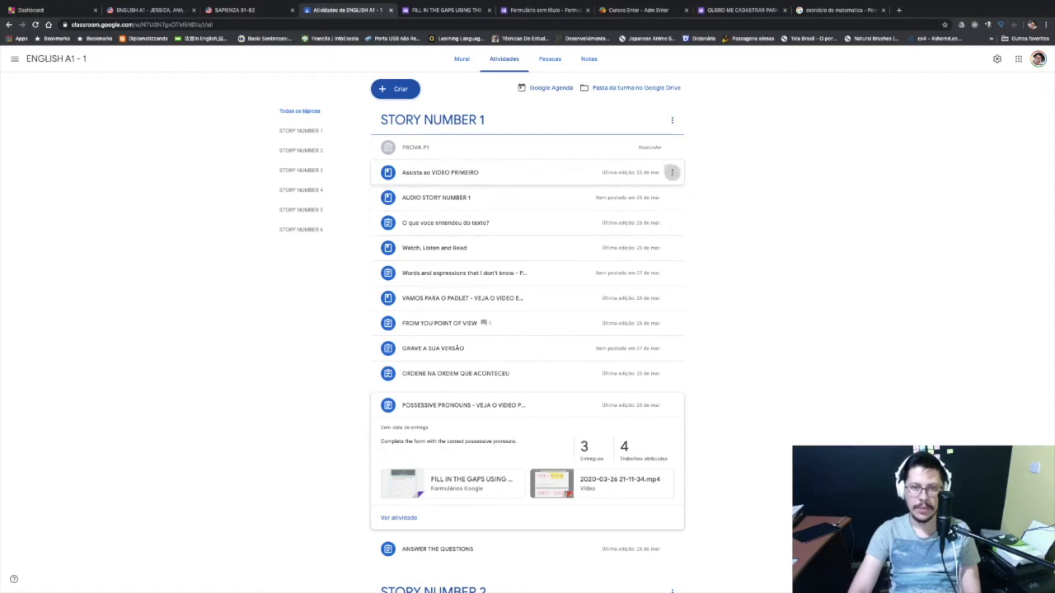
left_click(671, 172)
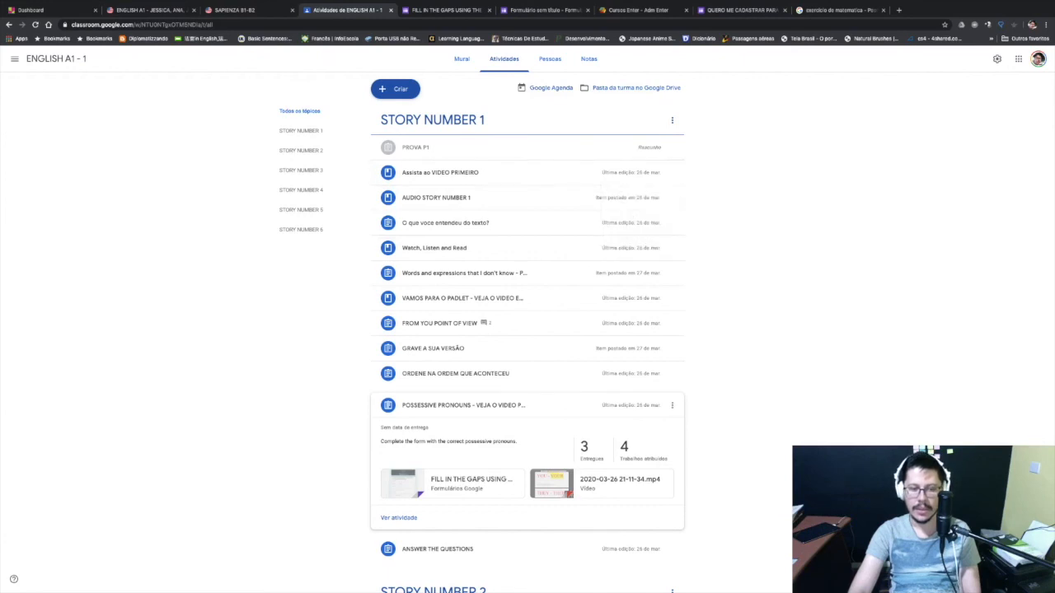
scroll(528, 329, "down", 1)
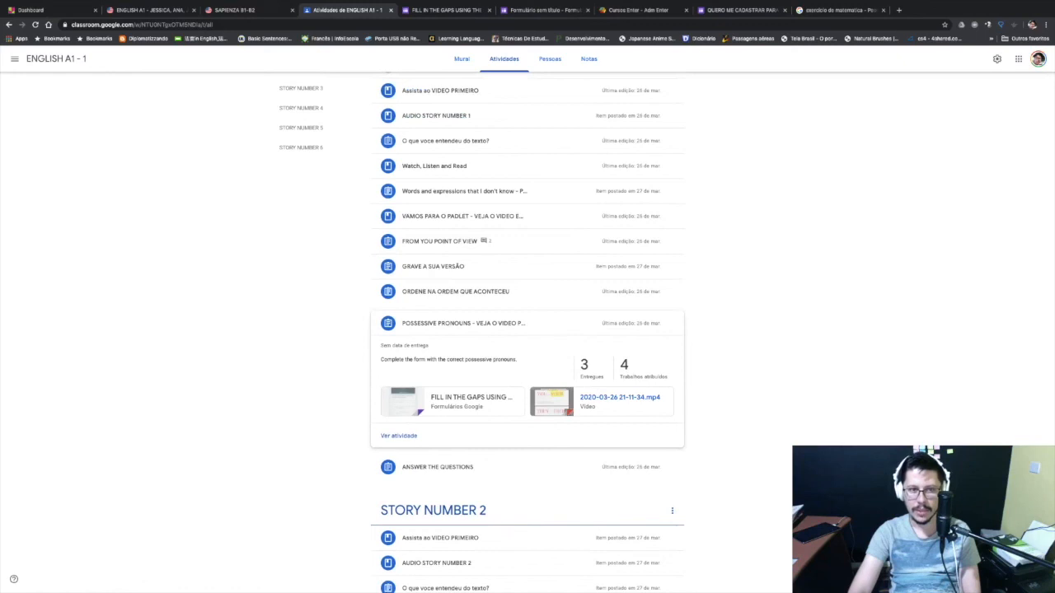
scroll(402, 89, "up", 1)
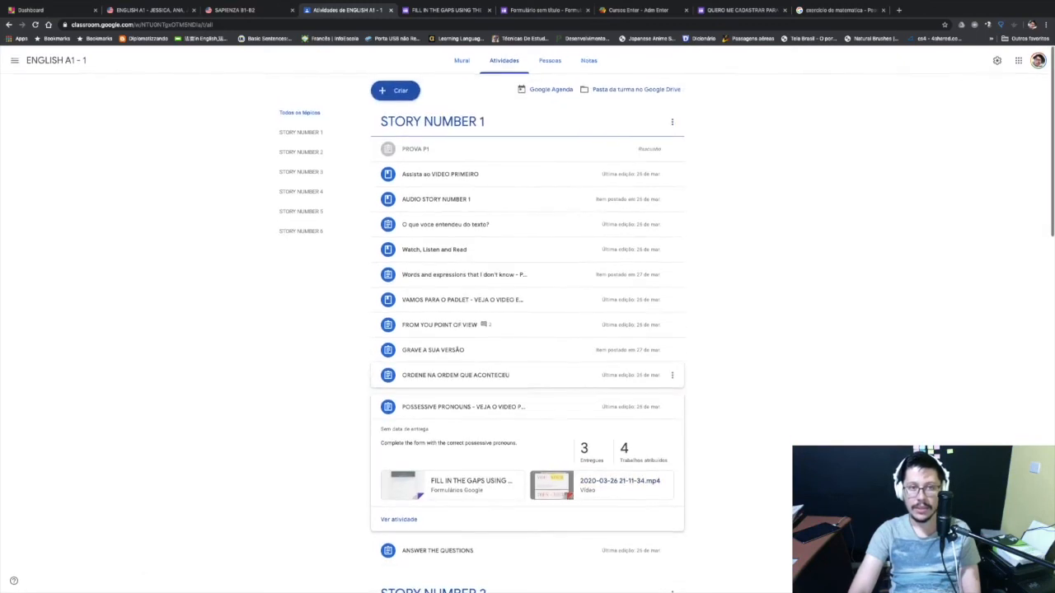
left_click(404, 91)
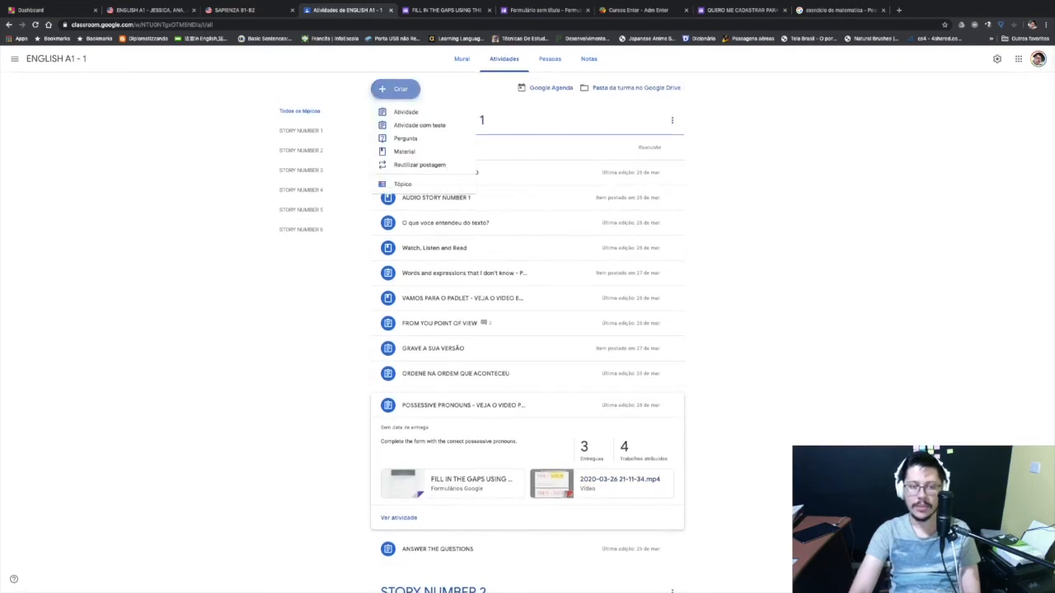
left_click(543, 323)
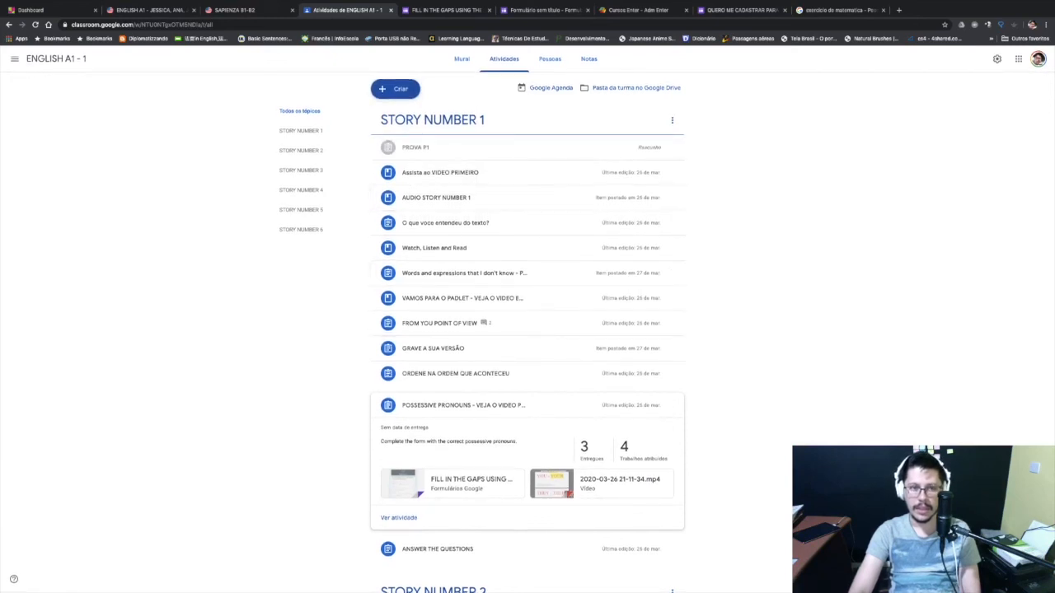
scroll(527, 330, "down", 2)
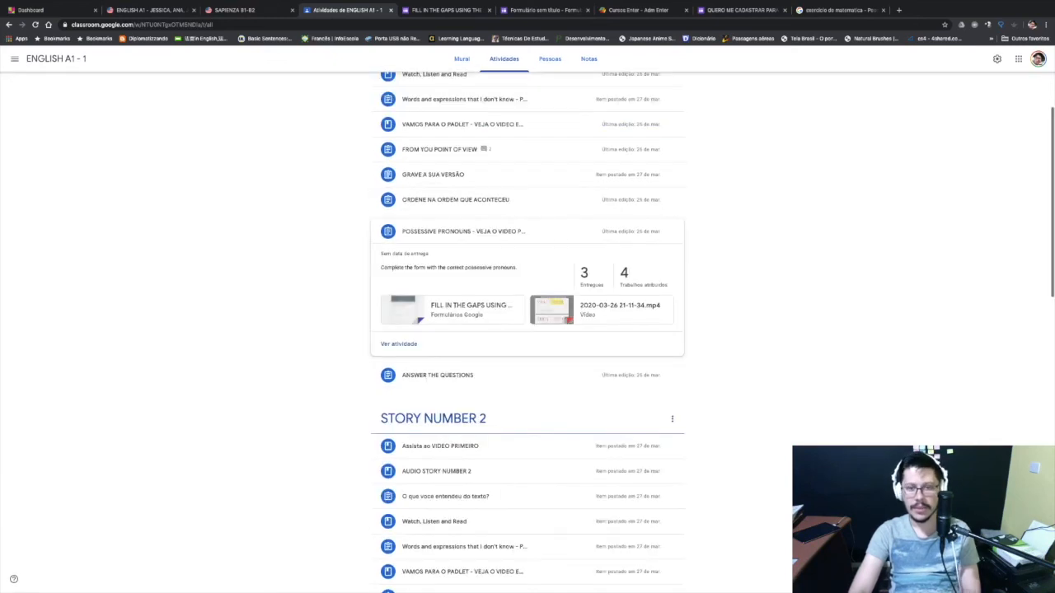
scroll(527, 330, "up", 2)
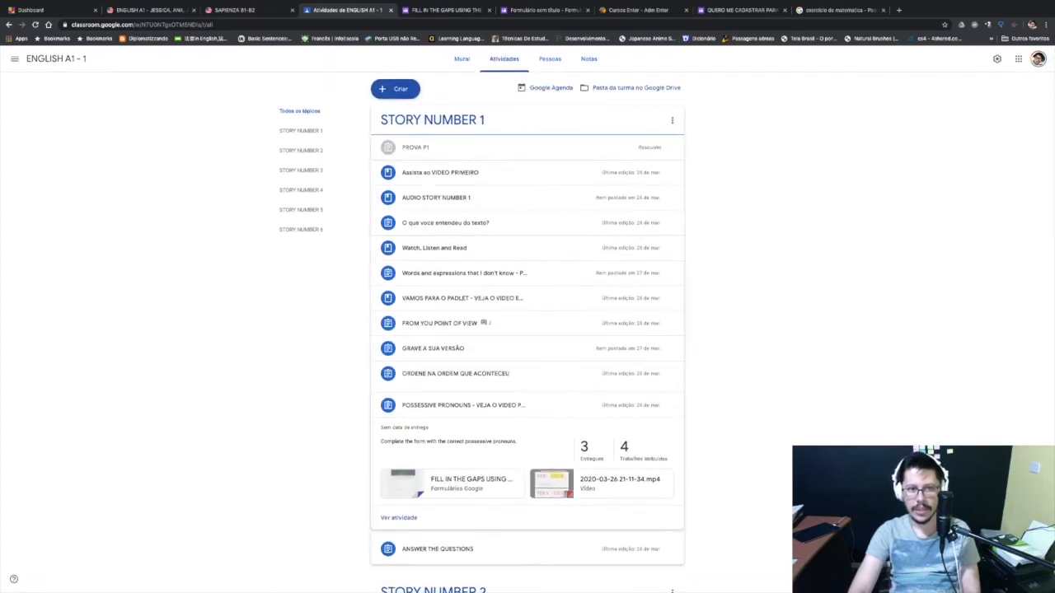
Step: View the ENGLISH A1 - 1 posts available for reuse, select FROM YOU POINT OF VIEW, and close the list without reusing it
left_click(395, 90)
left_click(420, 165)
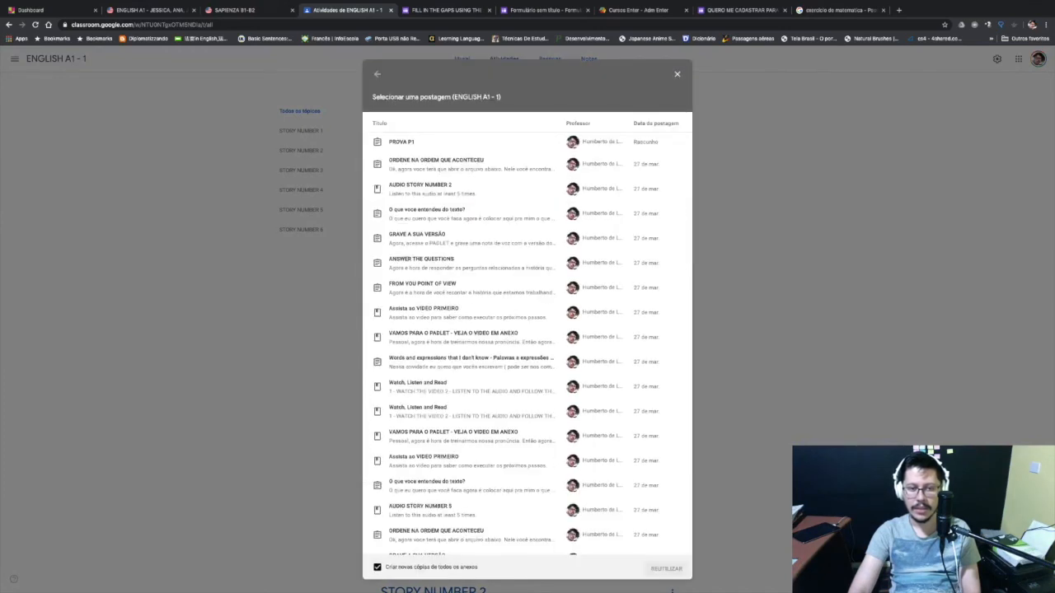
left_click(471, 286)
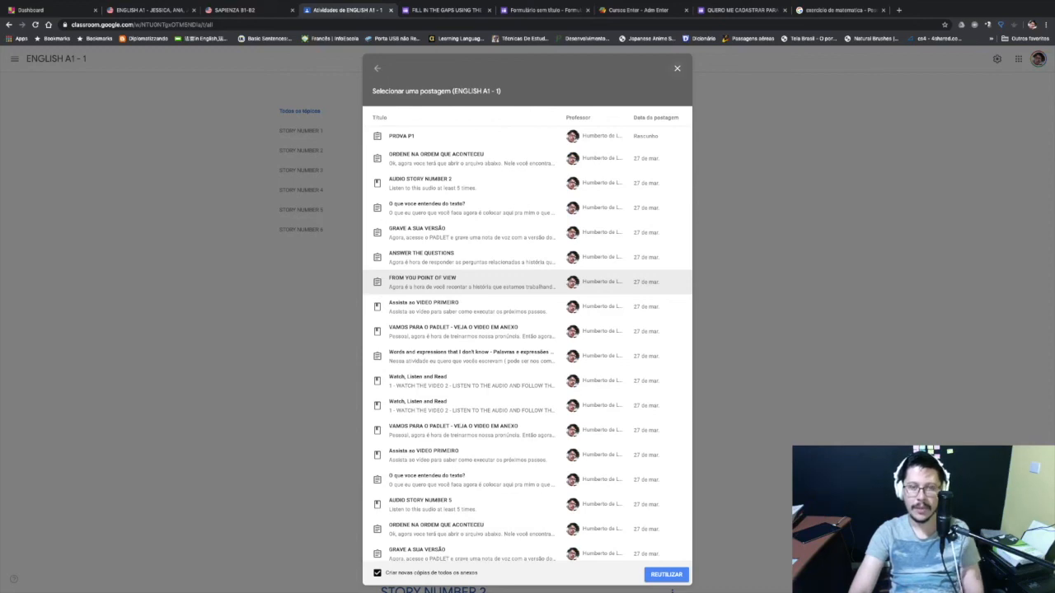
key("Escape")
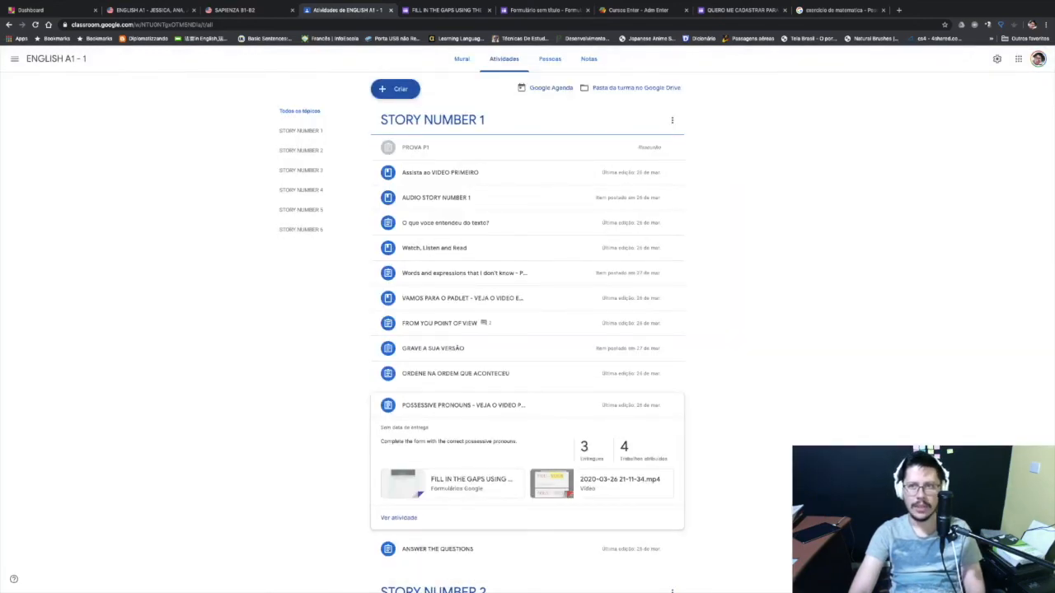